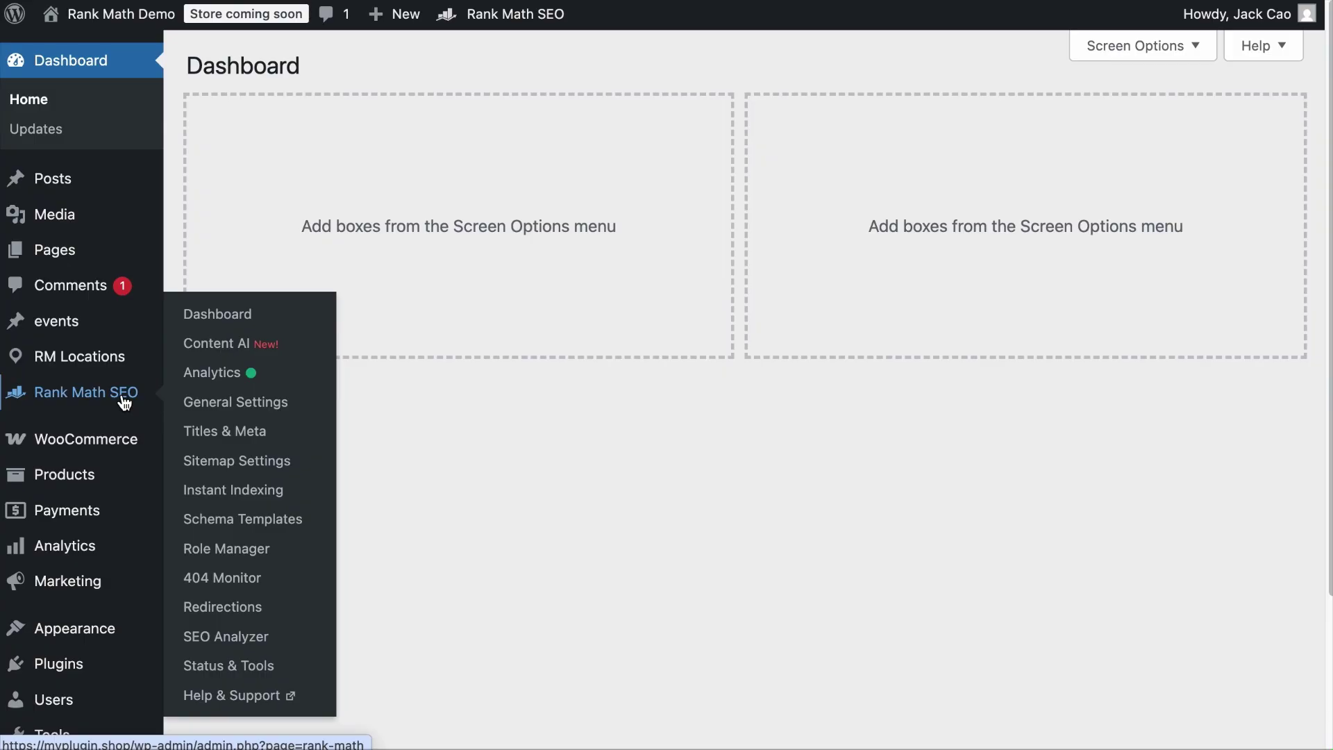
In Content AI Chat, request primary and secondary objectives for a Best Budget Wireless Earbuds brief.
click(213, 349)
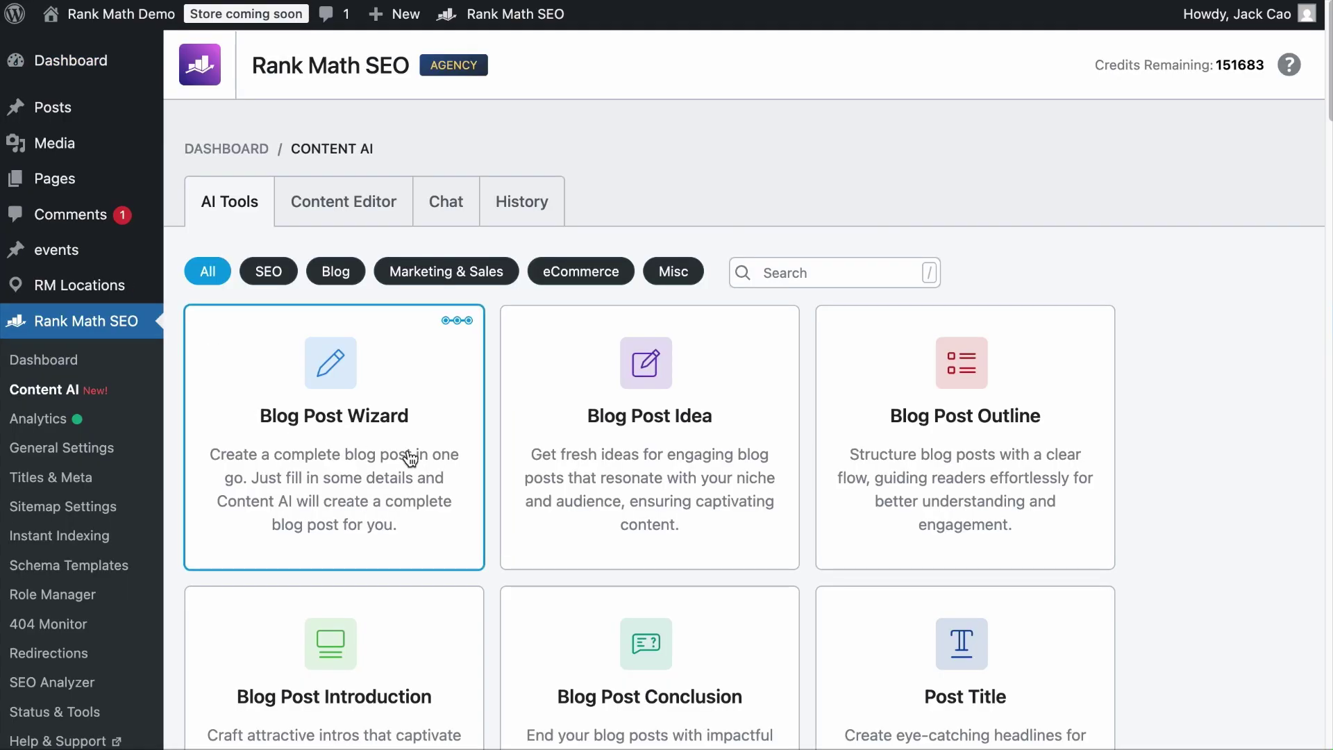
click(448, 202)
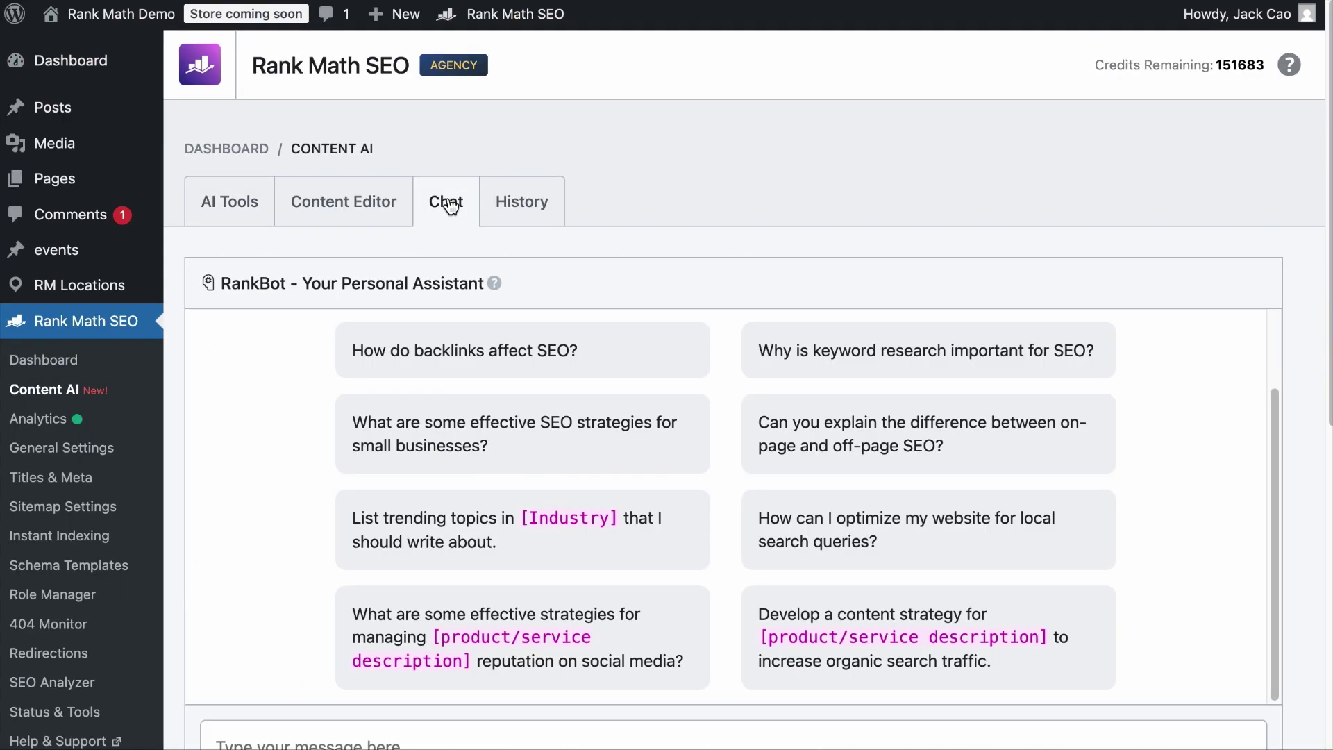
scroll(450, 230, down, 2)
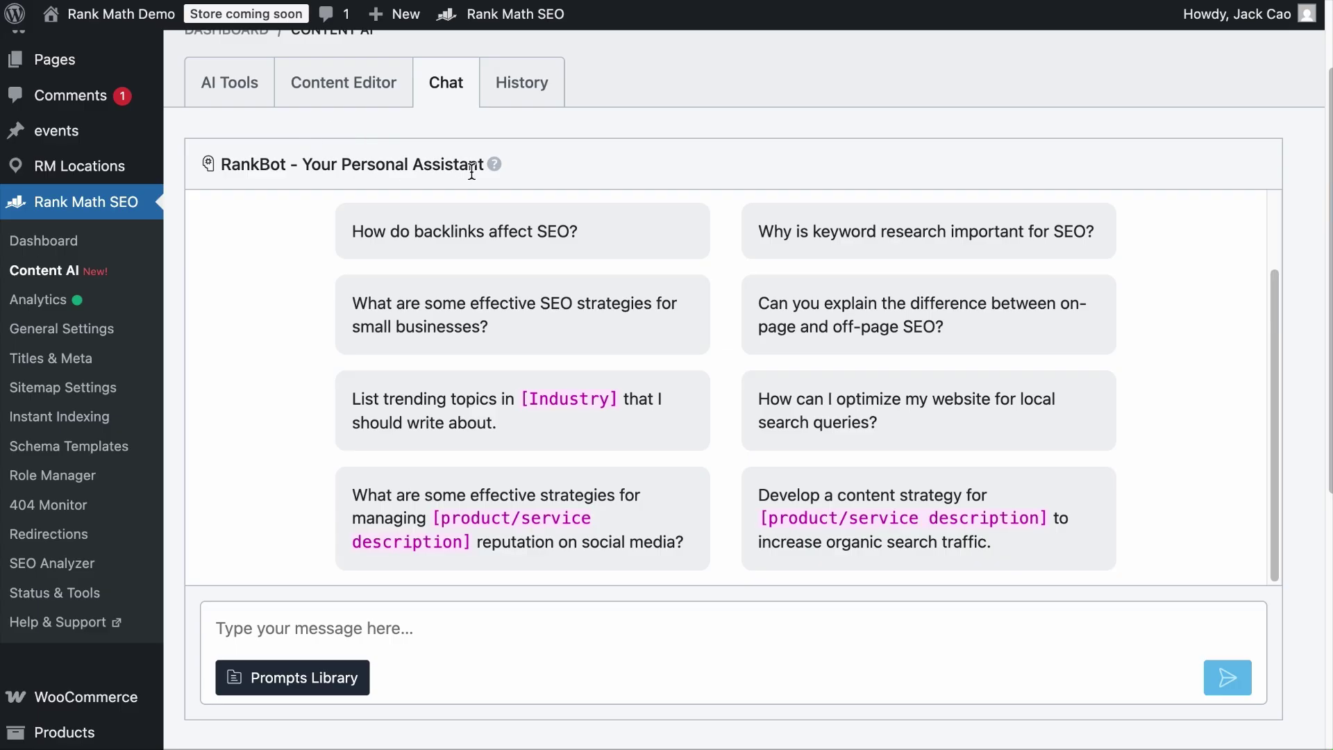
scroll(480, 172, down, 2)
scroll(556, 385, down, 2)
click(578, 425)
text(My company sells home theatre sound systems, and it has partnered with a company that sells wireless earbuds. Our partner has asked)
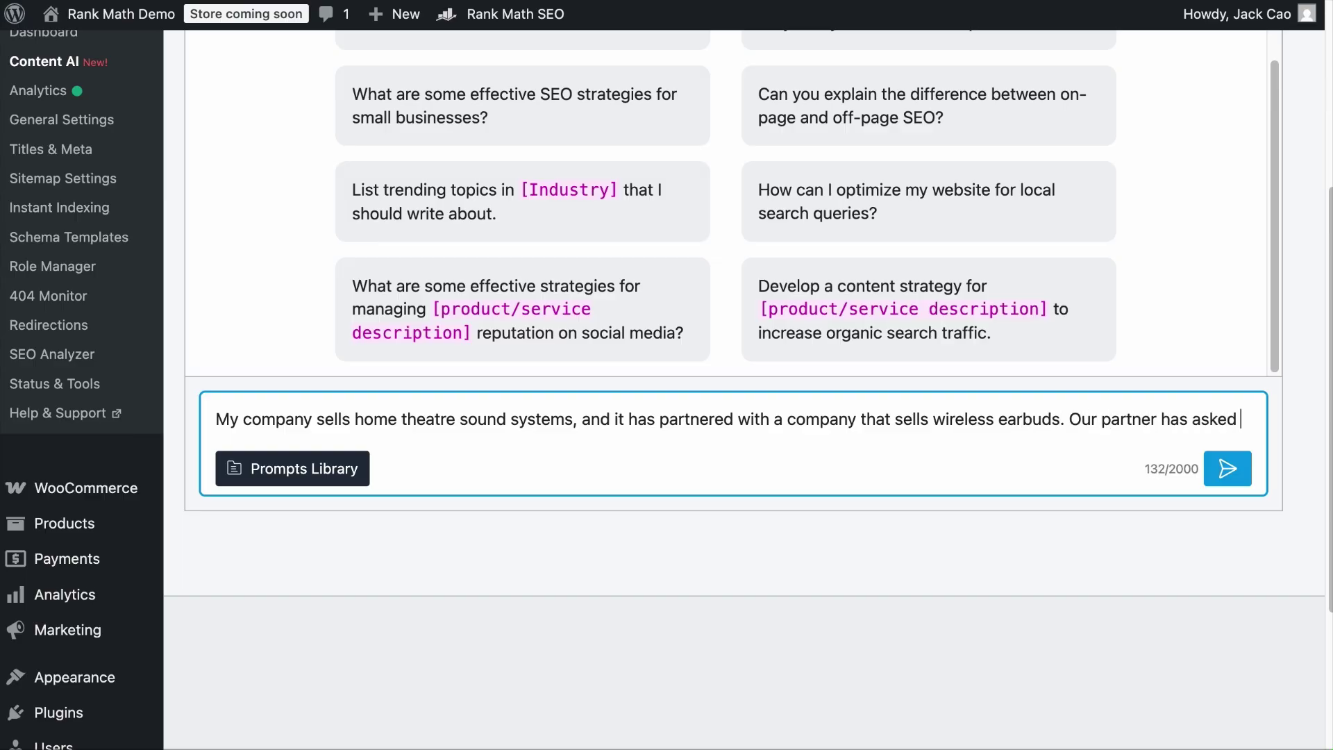
text(us to pro)
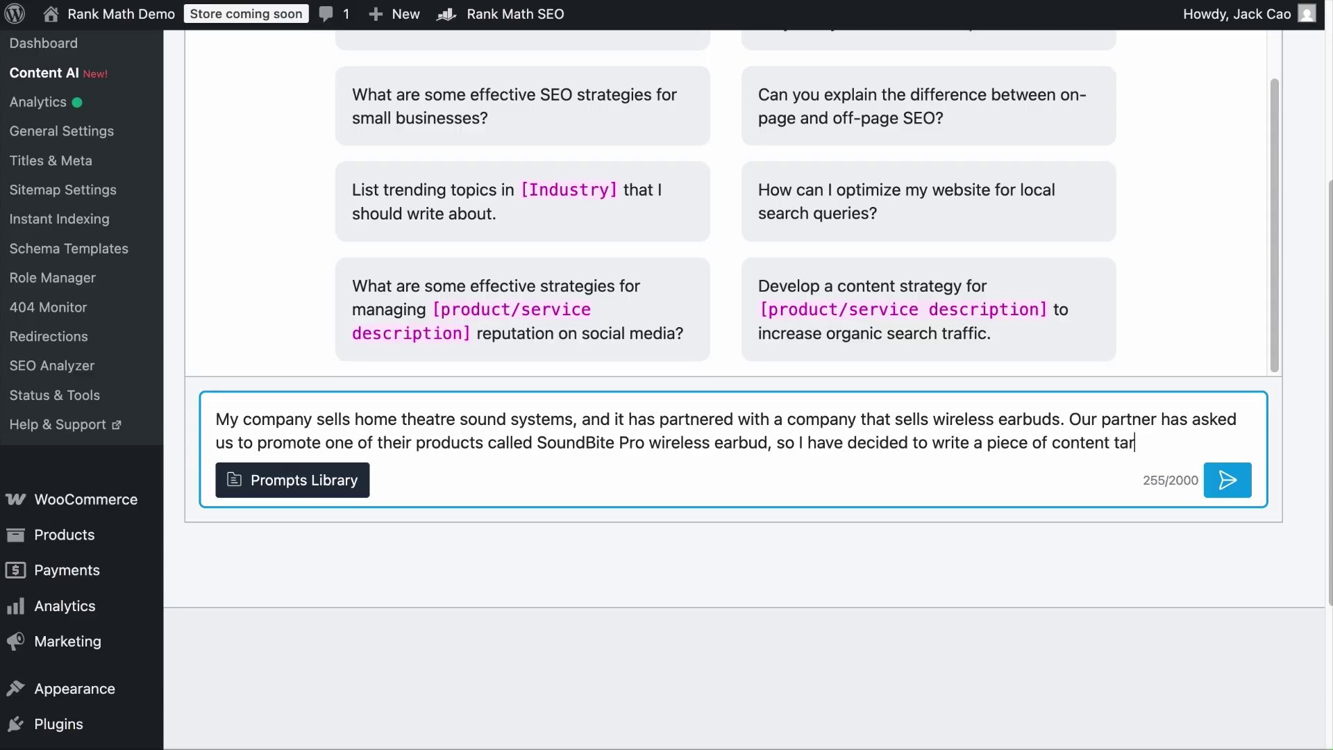
text(the keywo)
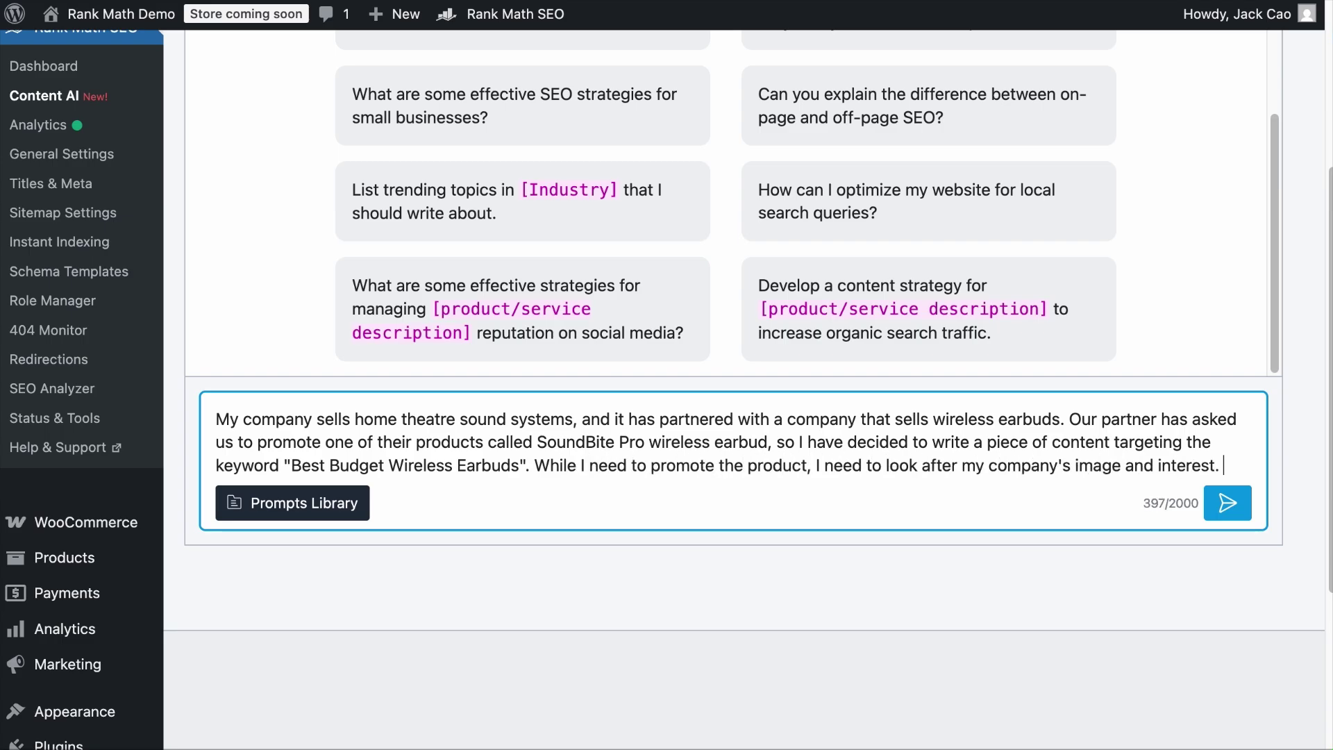
text(Provide)
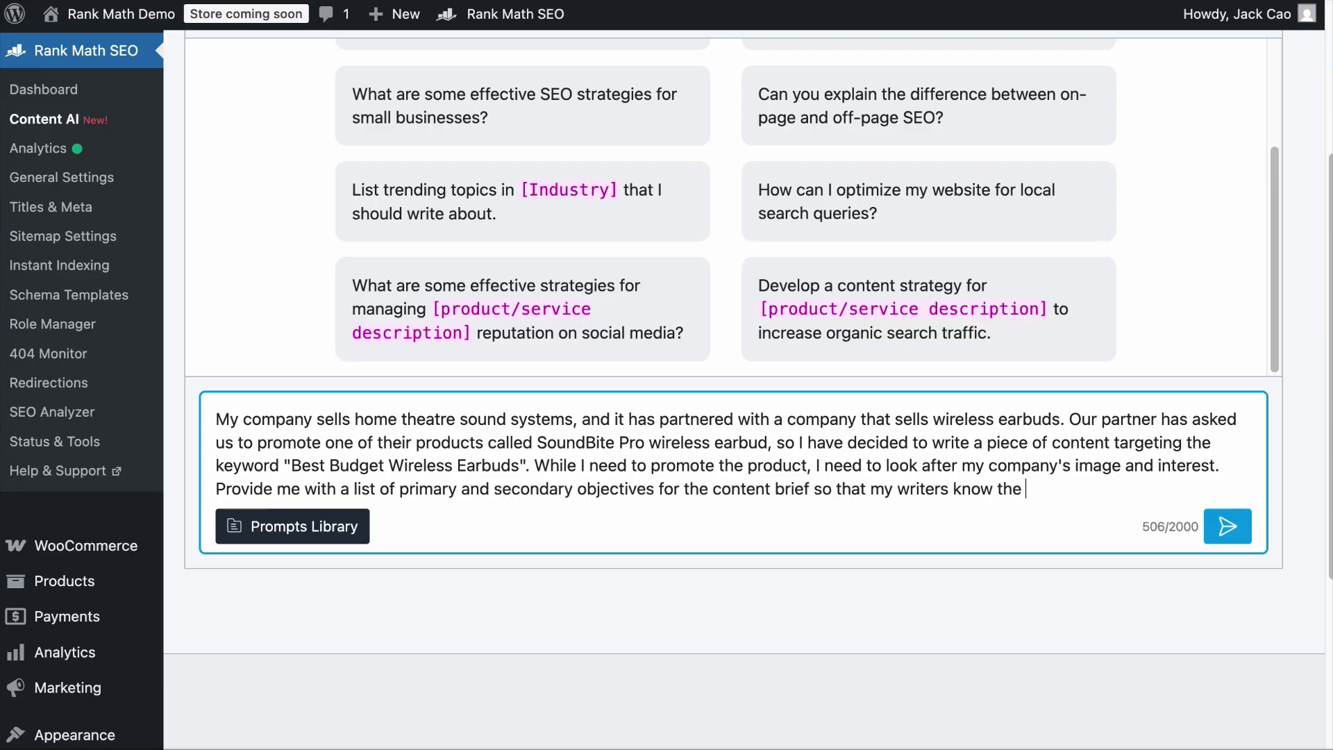
text(the conten)
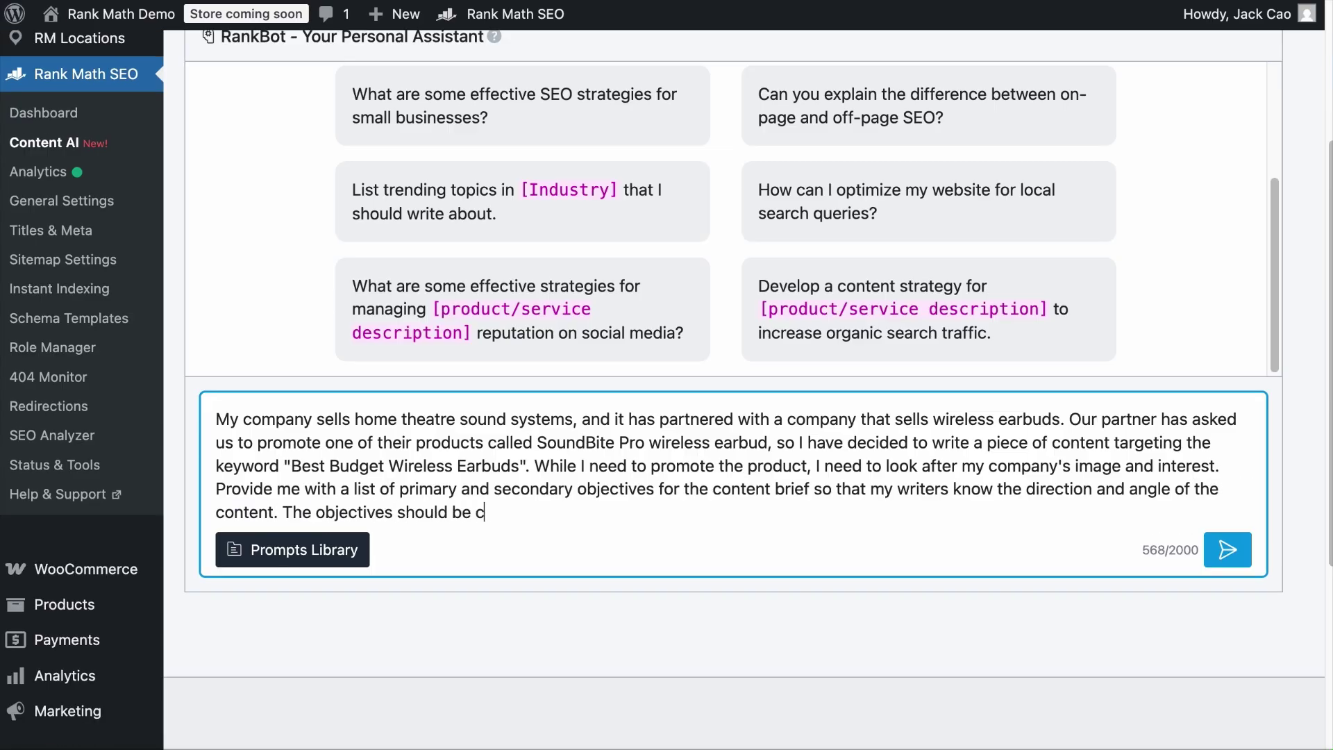
key(Return)
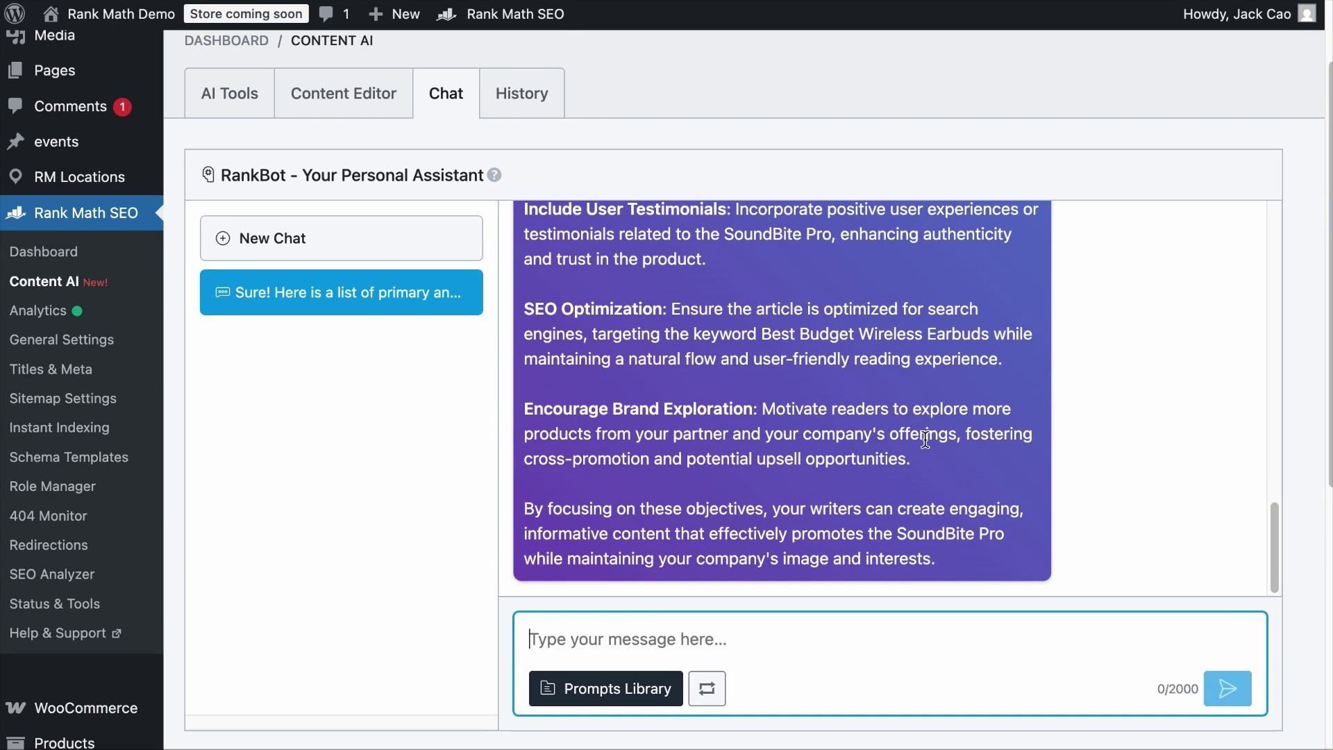
scroll(949, 444, up, 2)
scroll(946, 443, up, 2)
scroll(942, 438, up, 2)
scroll(939, 436, up, 2)
scroll(940, 436, up, 2)
scroll(940, 433, up, 1)
scroll(939, 430, up, 2)
scroll(940, 428, up, 2)
scroll(946, 446, down, 2)
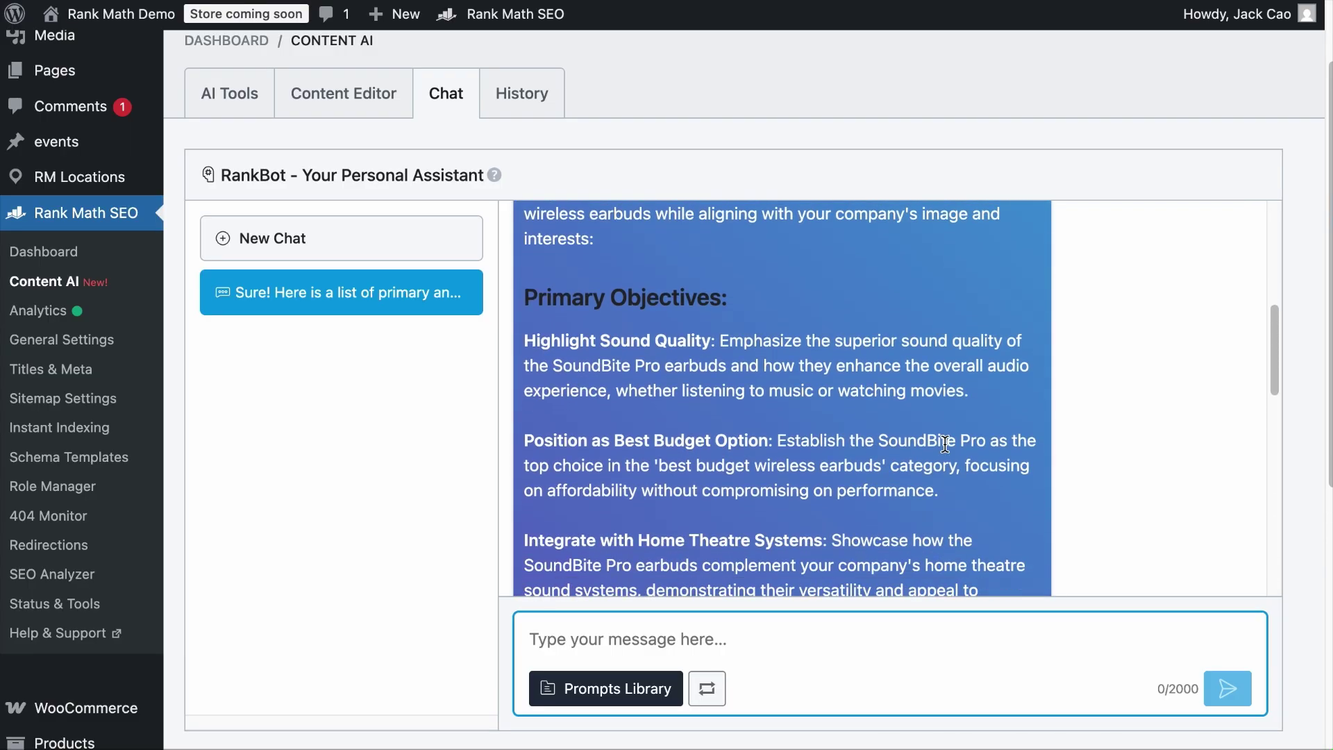
scroll(944, 444, down, 1)
scroll(945, 444, down, 1)
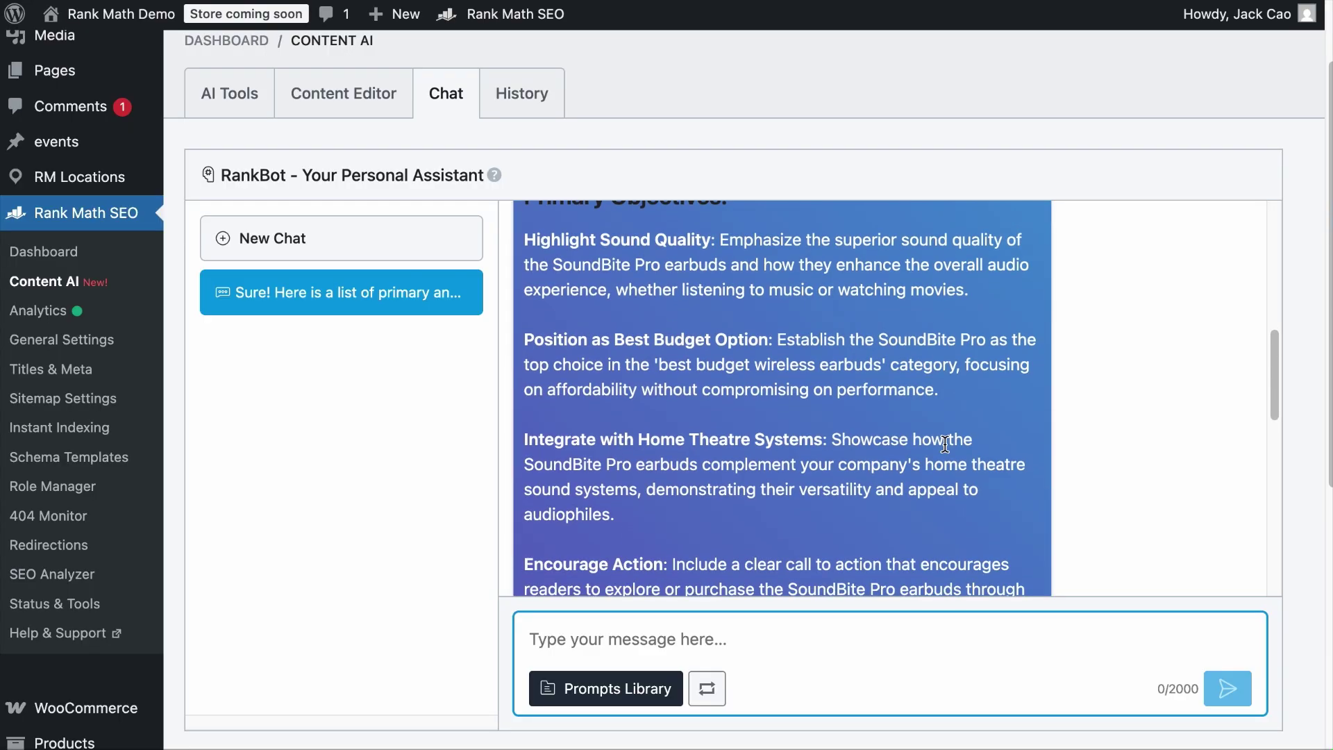
scroll(945, 444, down, 3)
scroll(944, 443, down, 1)
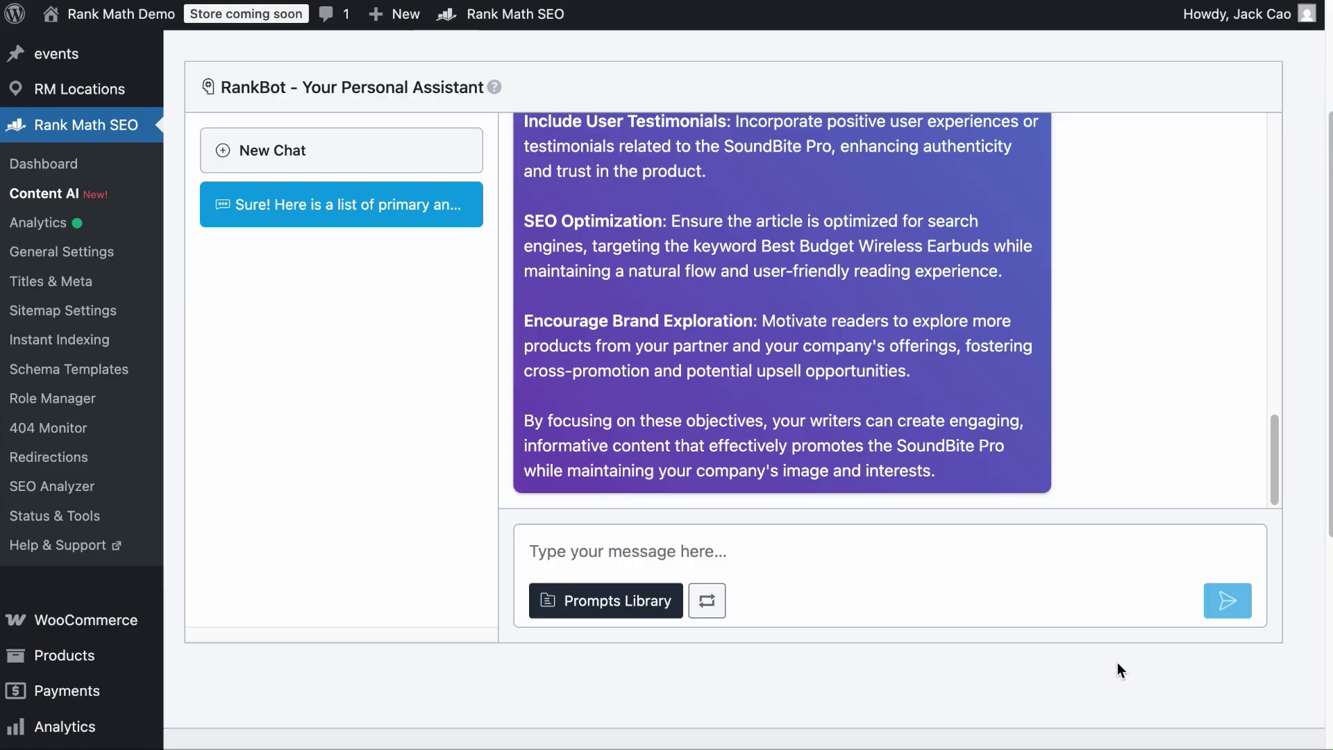
Ask RankBot a follow-up about target audiences and their pain points for budget earbuds.
click(971, 547)
text(Who are the target audiences and what are their pain points for people searching for the)
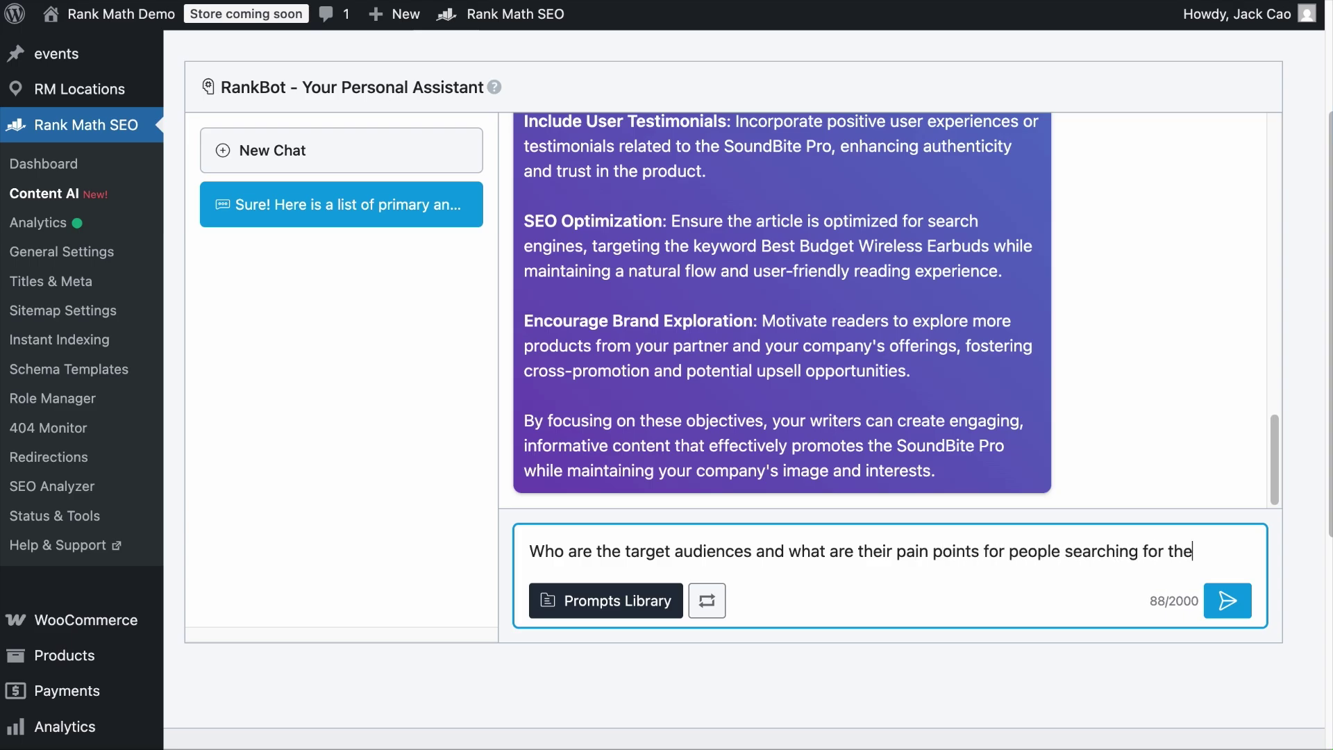
text(keyword "Best Budget Wireless Earbuds)
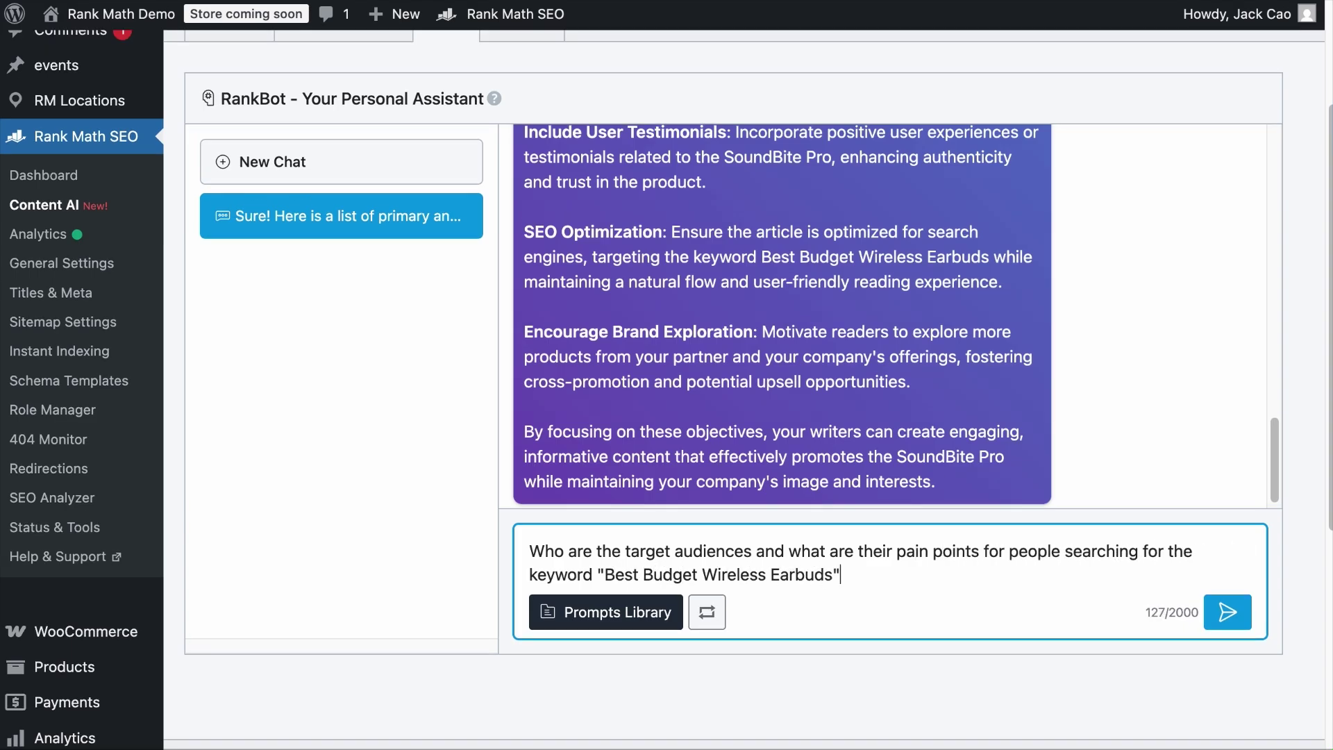
key(Return)
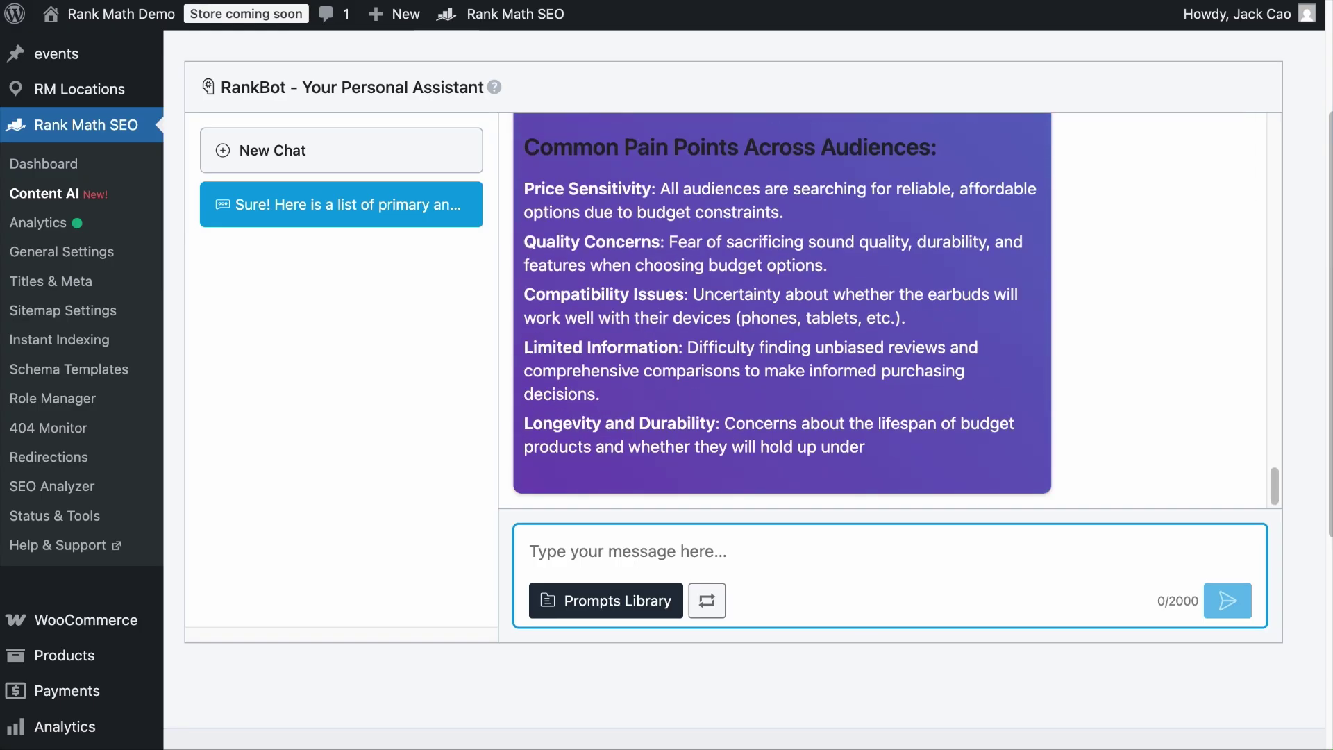
scroll(807, 374, up, 3)
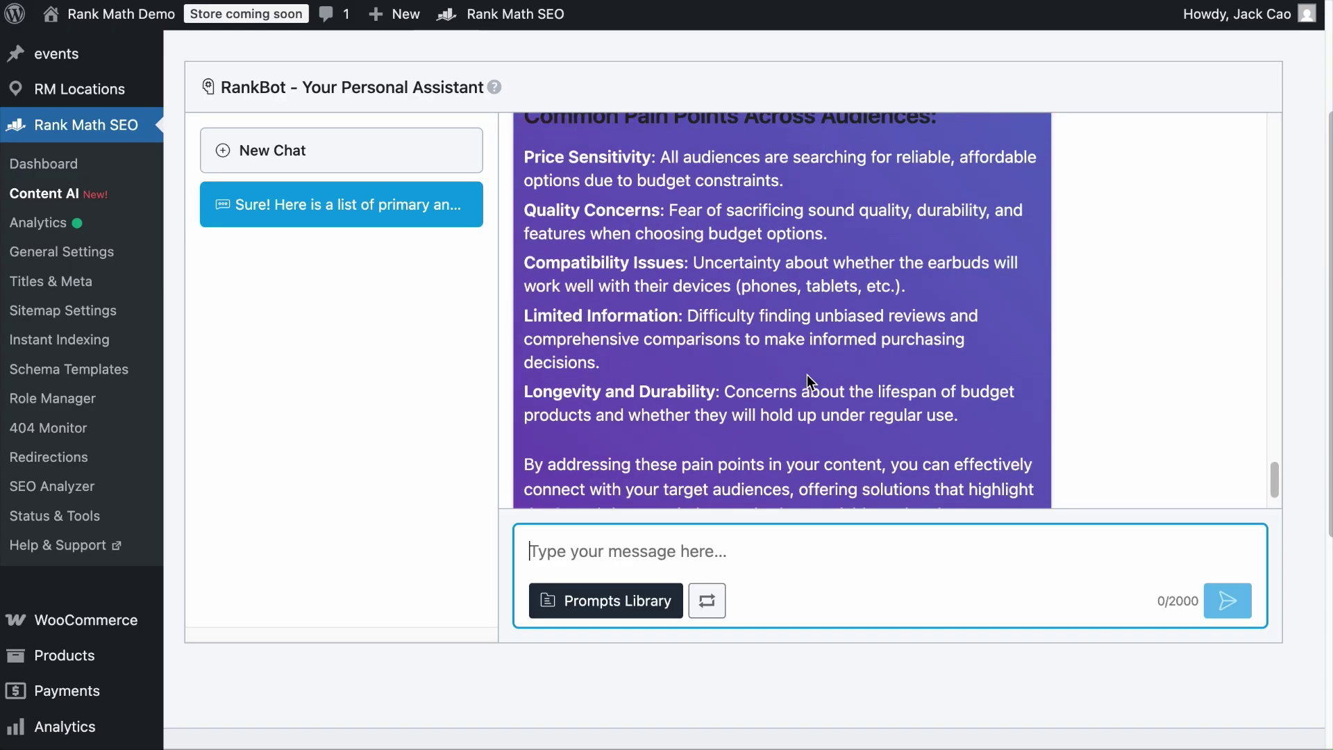
scroll(807, 374, up, 3)
scroll(807, 375, up, 2)
scroll(809, 375, up, 2)
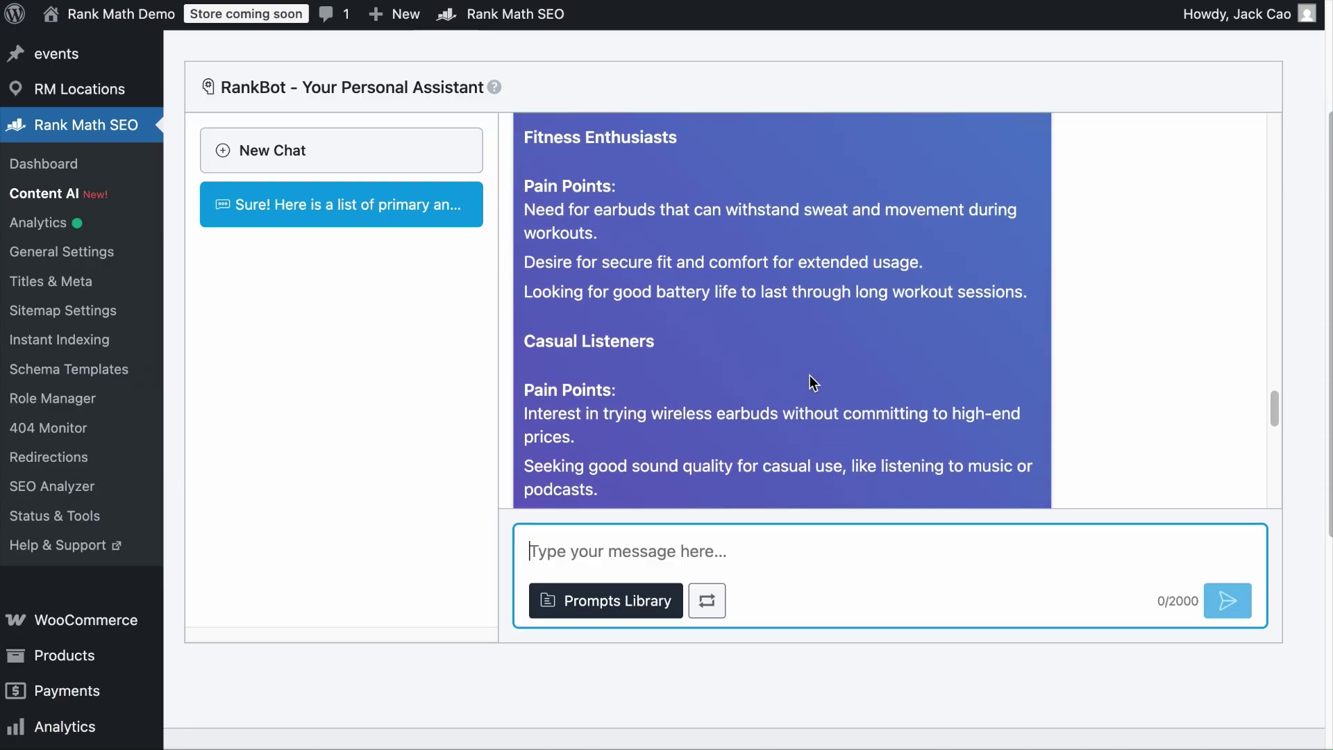
scroll(808, 374, up, 1)
scroll(809, 374, up, 2)
scroll(809, 375, up, 1)
scroll(810, 374, up, 3)
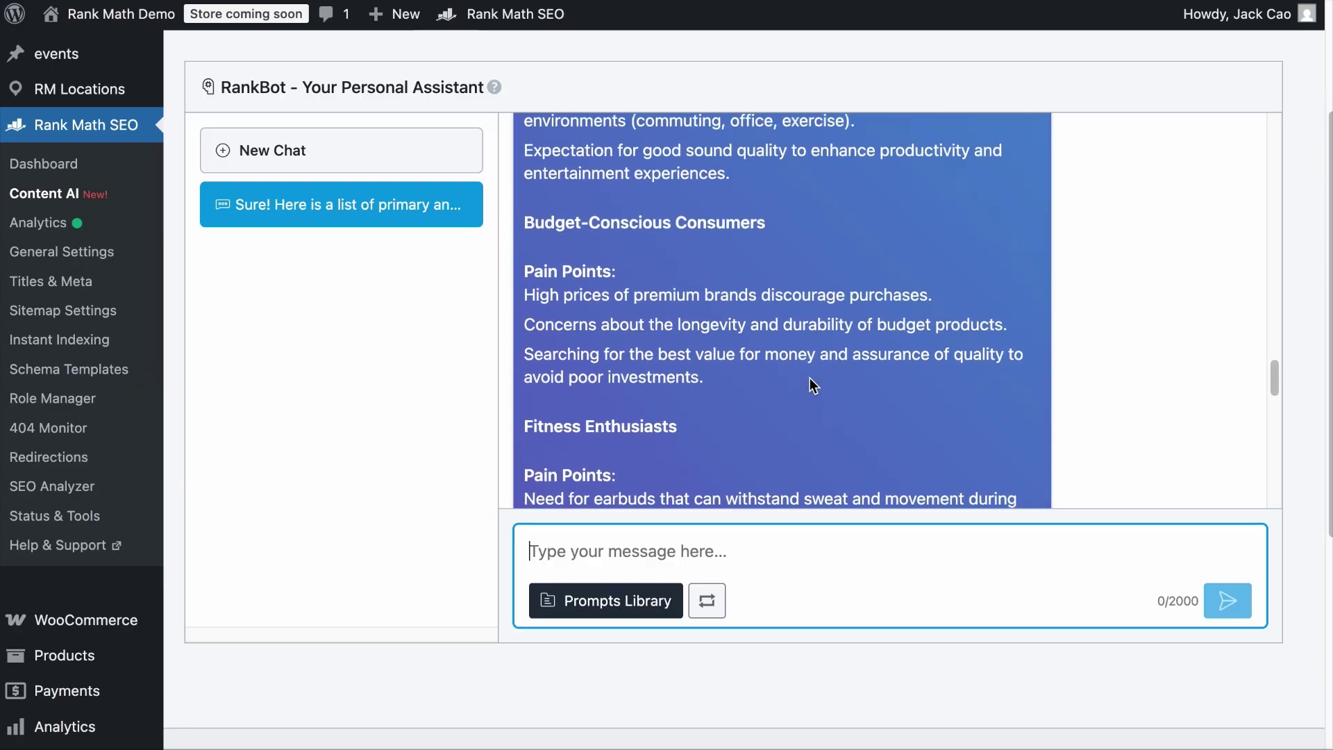
scroll(809, 378, up, 4)
scroll(808, 379, up, 2)
scroll(808, 379, up, 3)
scroll(809, 378, up, 1)
scroll(810, 378, up, 2)
scroll(809, 379, down, 4)
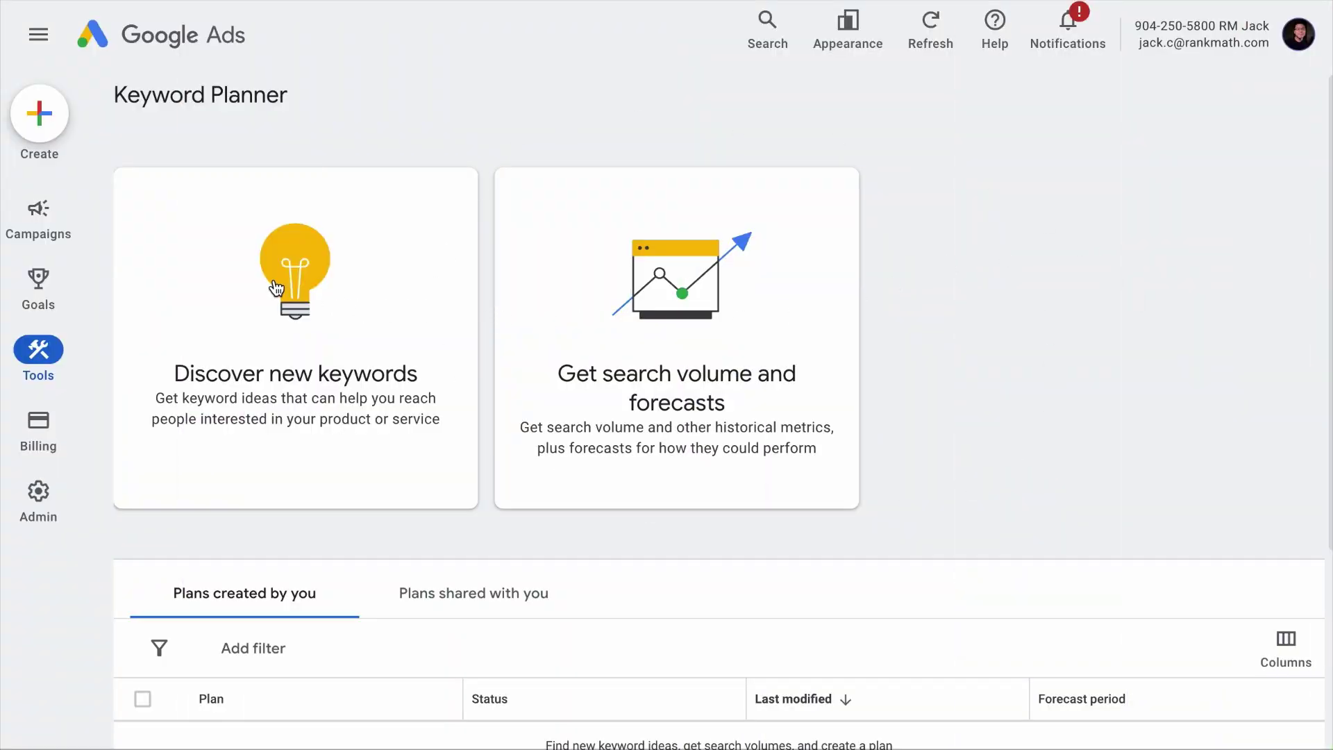
Discover keyword ideas for 'best budget wireless earbuds', removing Singapore to target all locations.
click(275, 289)
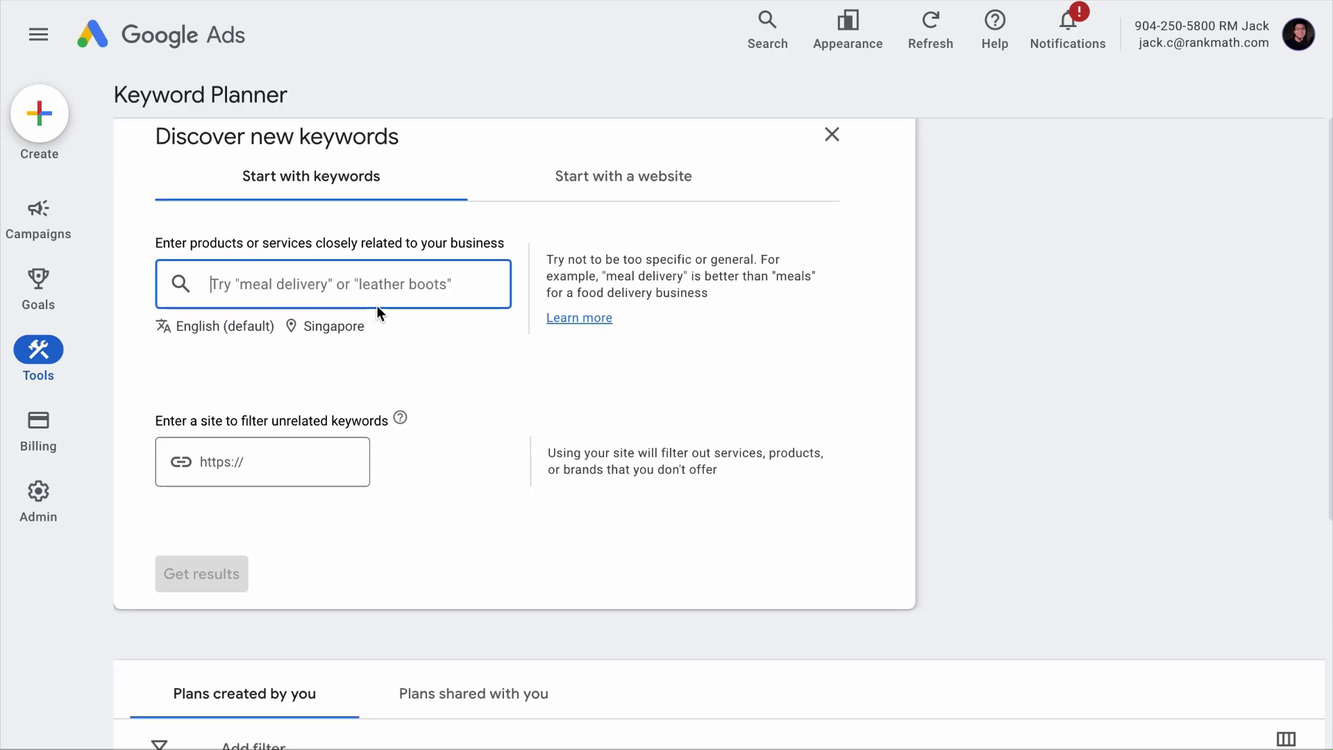
text(best budget wireless earbuds)
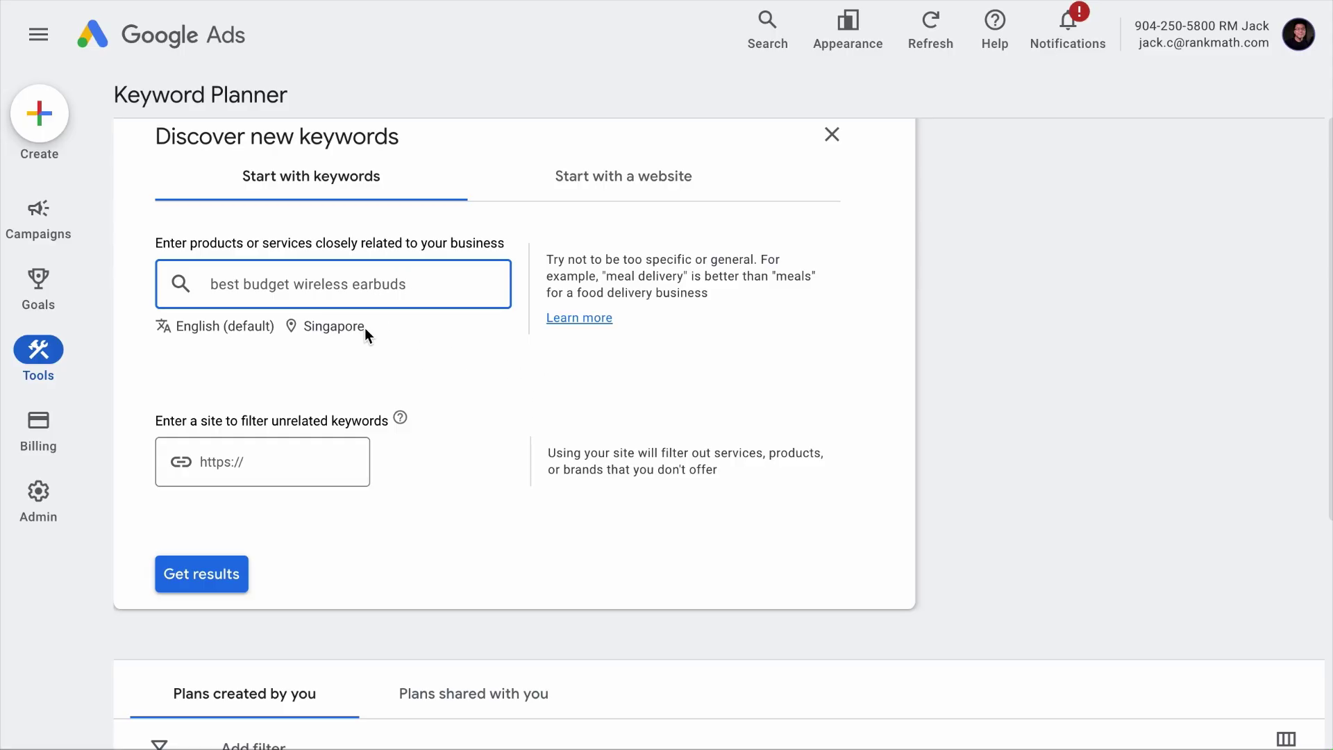
key(Return)
click(340, 372)
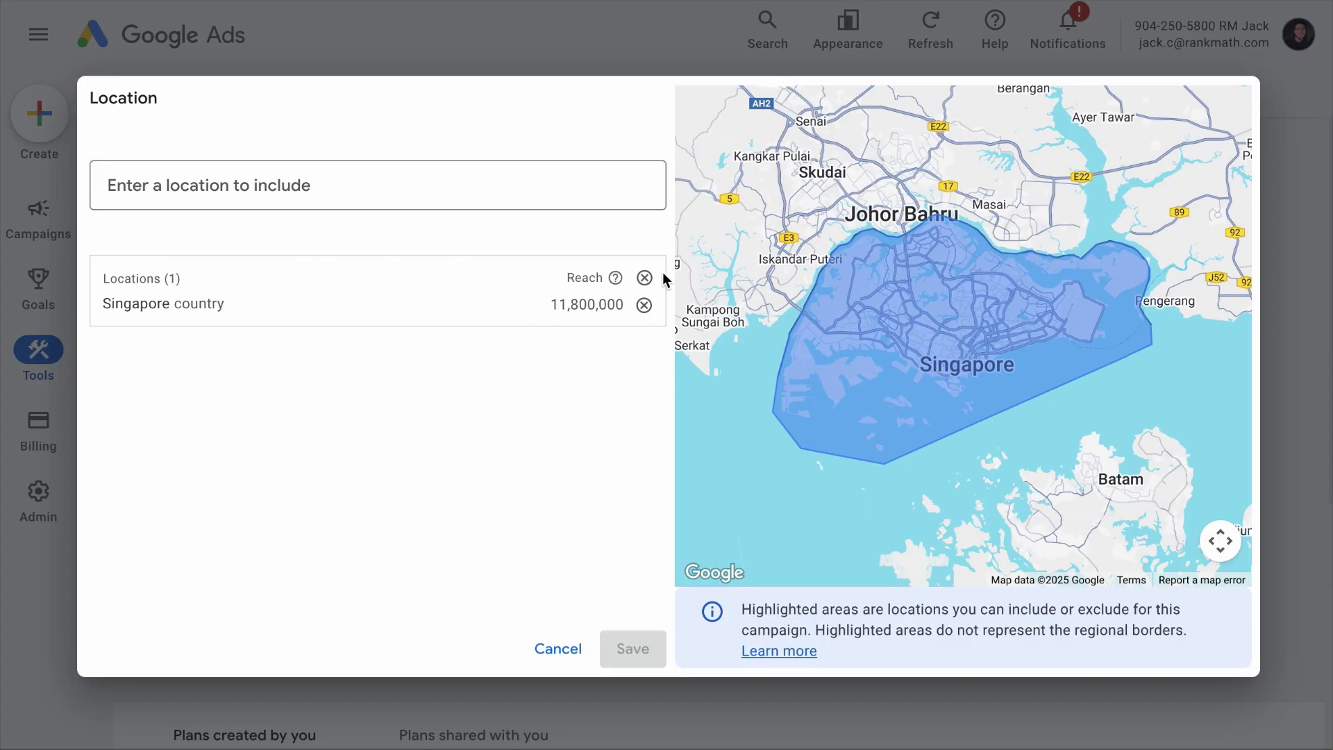
click(645, 278)
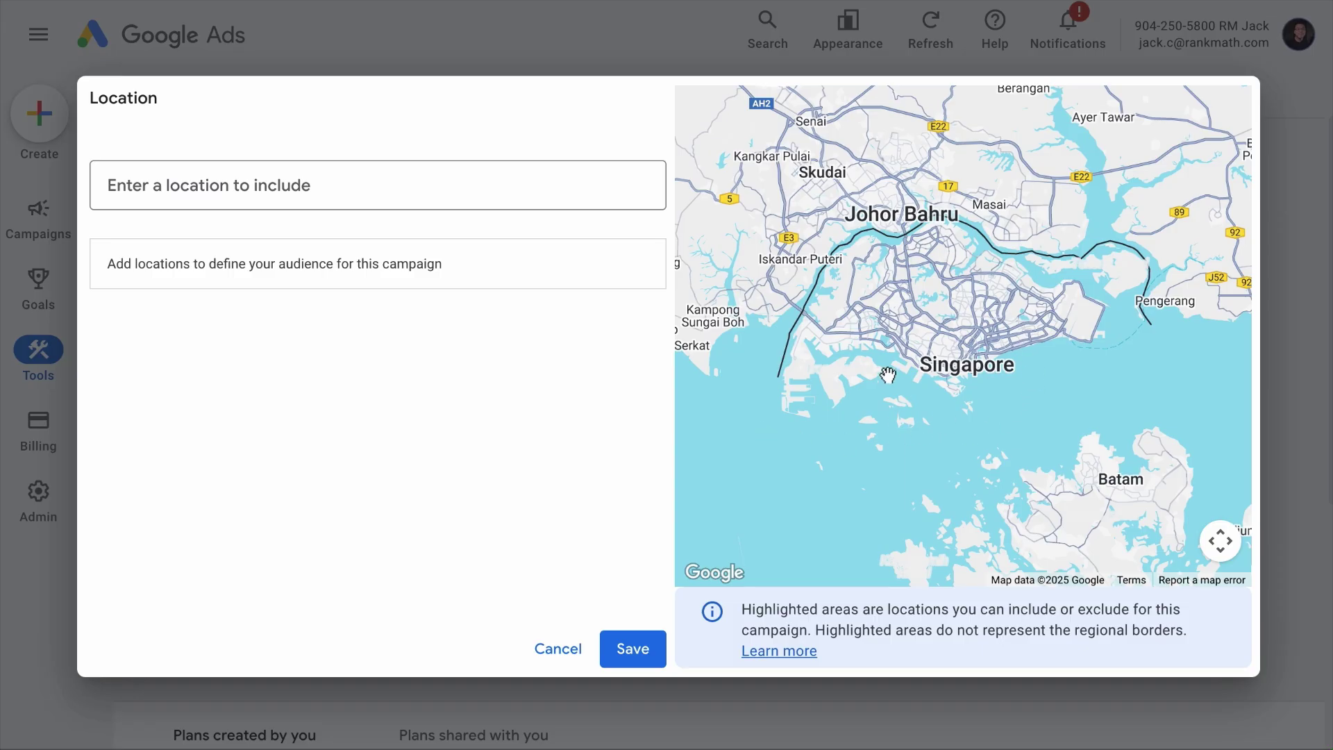
click(265, 195)
click(627, 651)
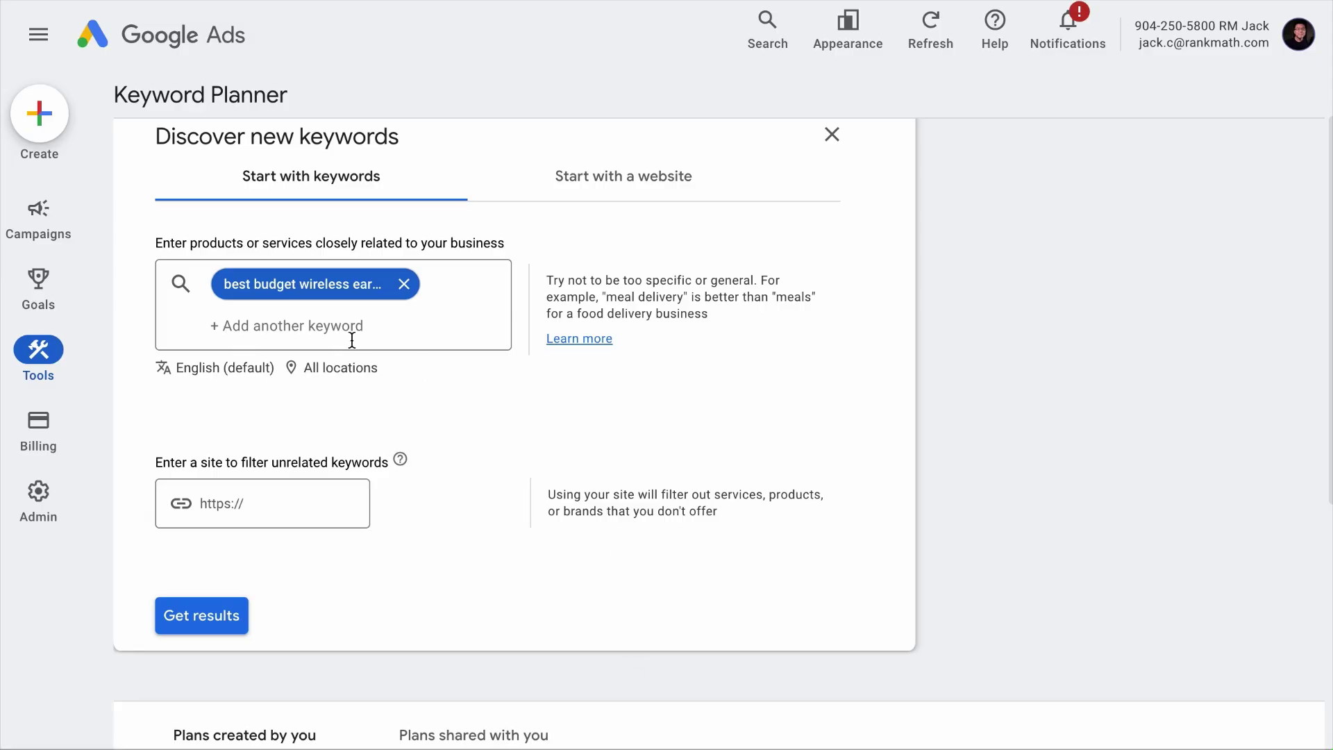
scroll(446, 419, down, 1)
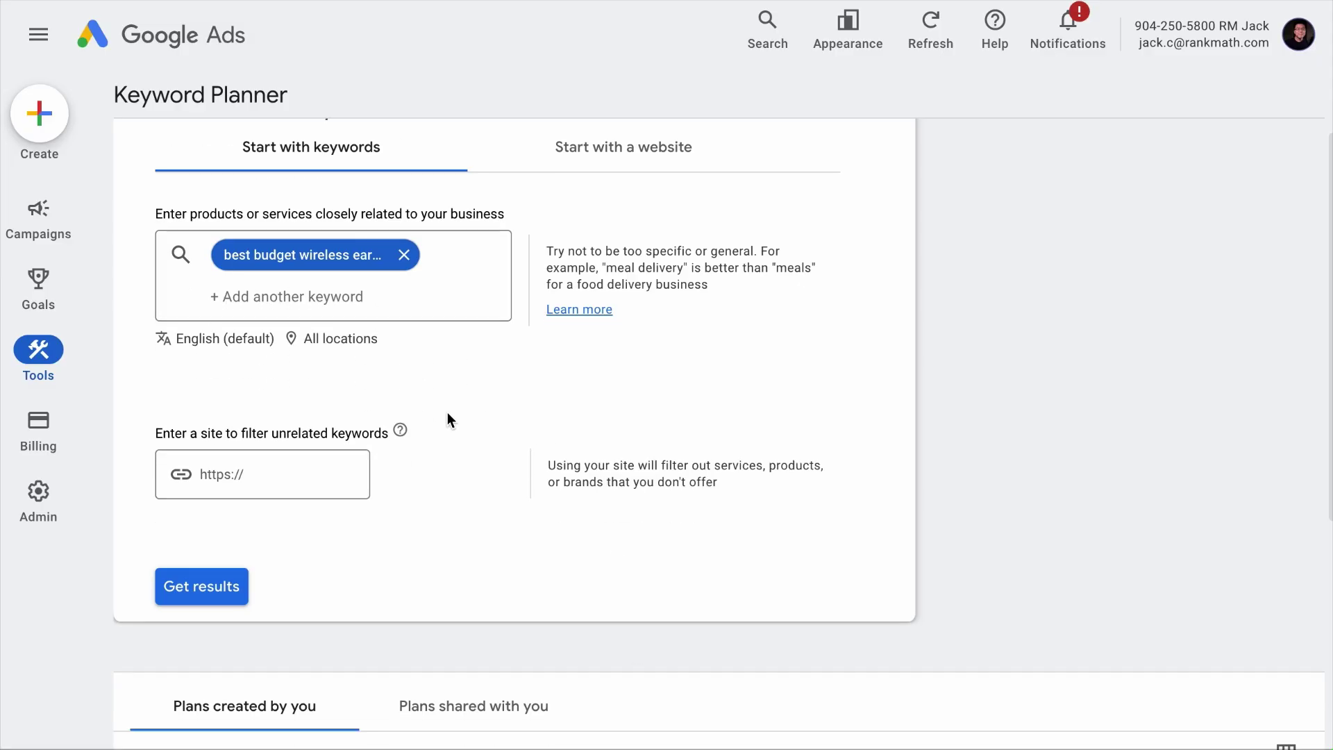
click(178, 596)
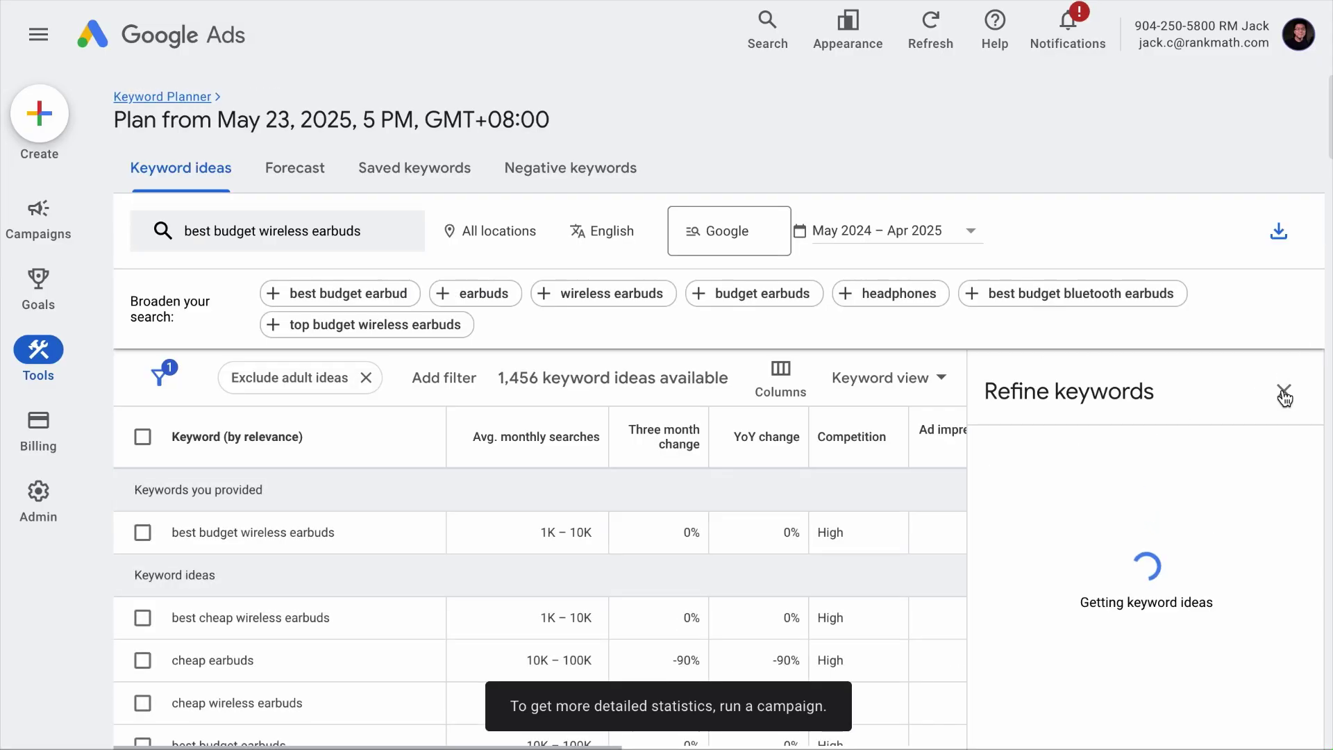
click(1283, 394)
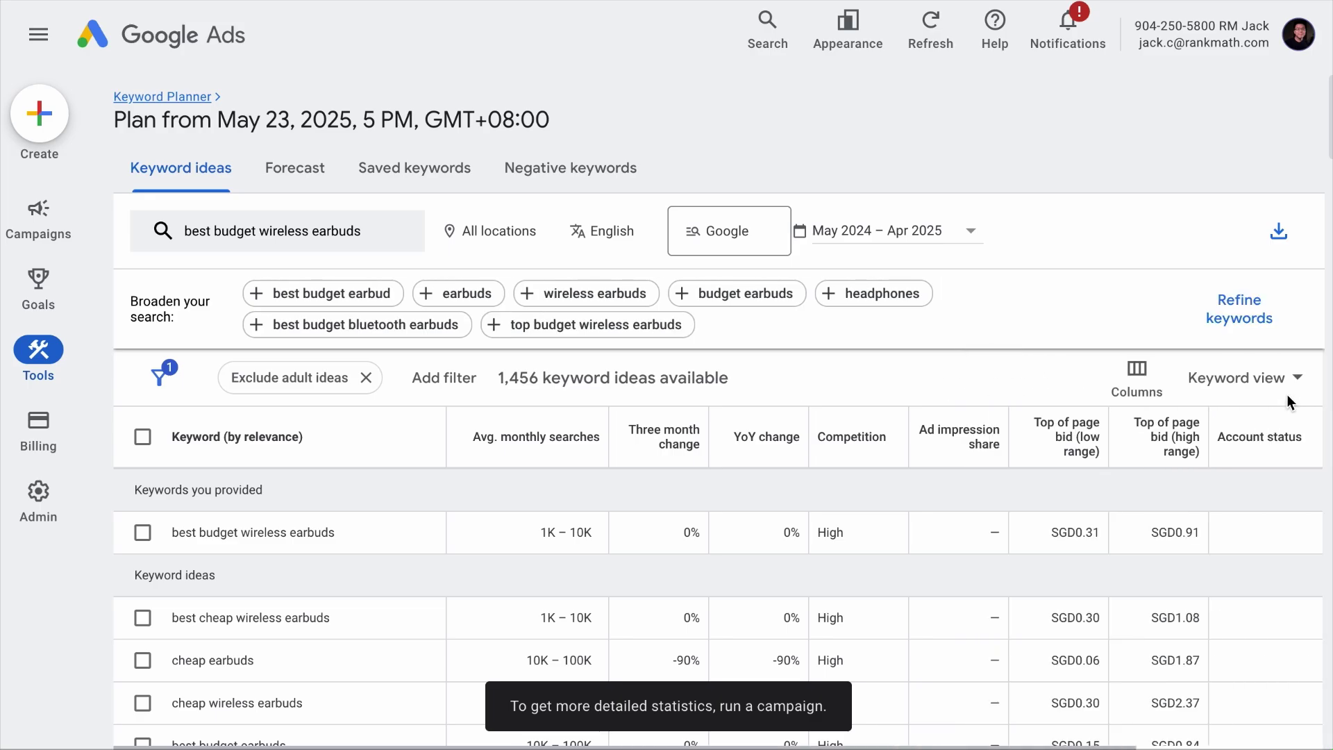
scroll(281, 562, down, 3)
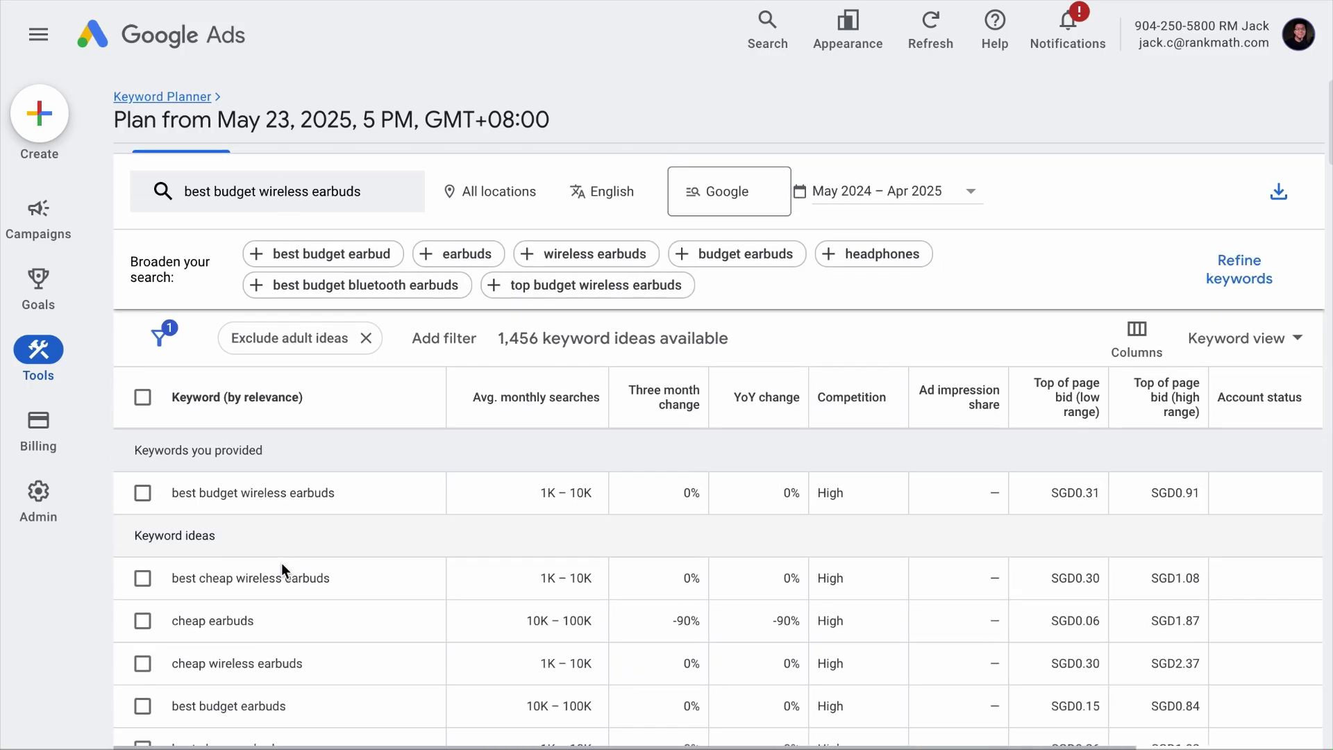
scroll(281, 563, down, 3)
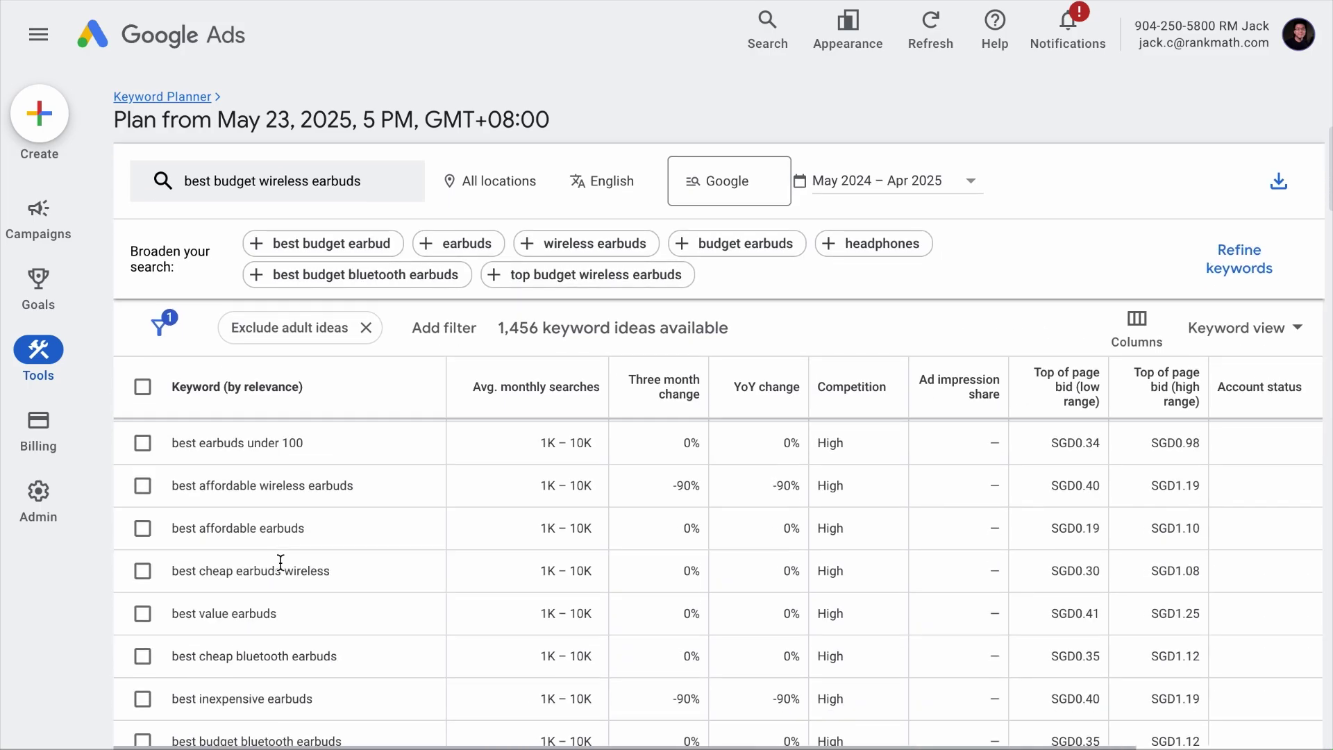
scroll(280, 563, down, 3)
scroll(279, 562, down, 1)
scroll(280, 560, down, 1)
scroll(280, 561, down, 2)
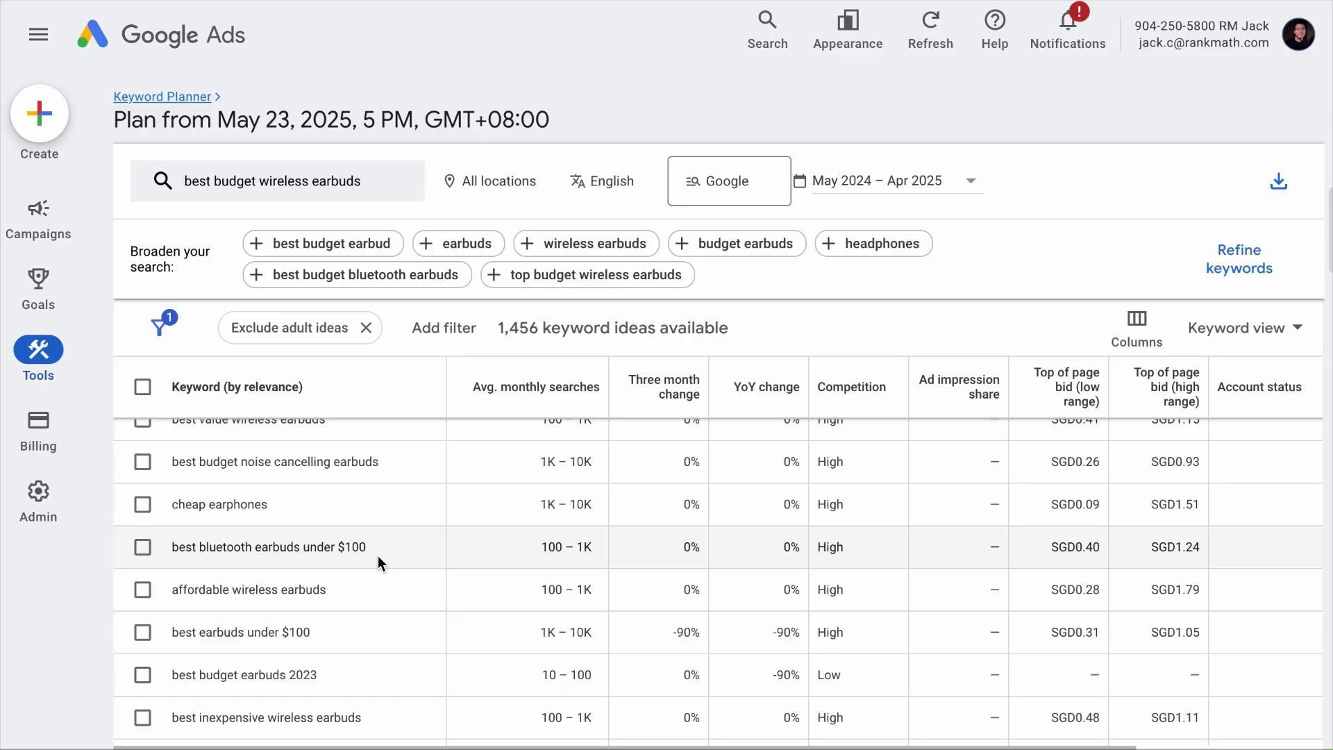
scroll(378, 563, up, 1)
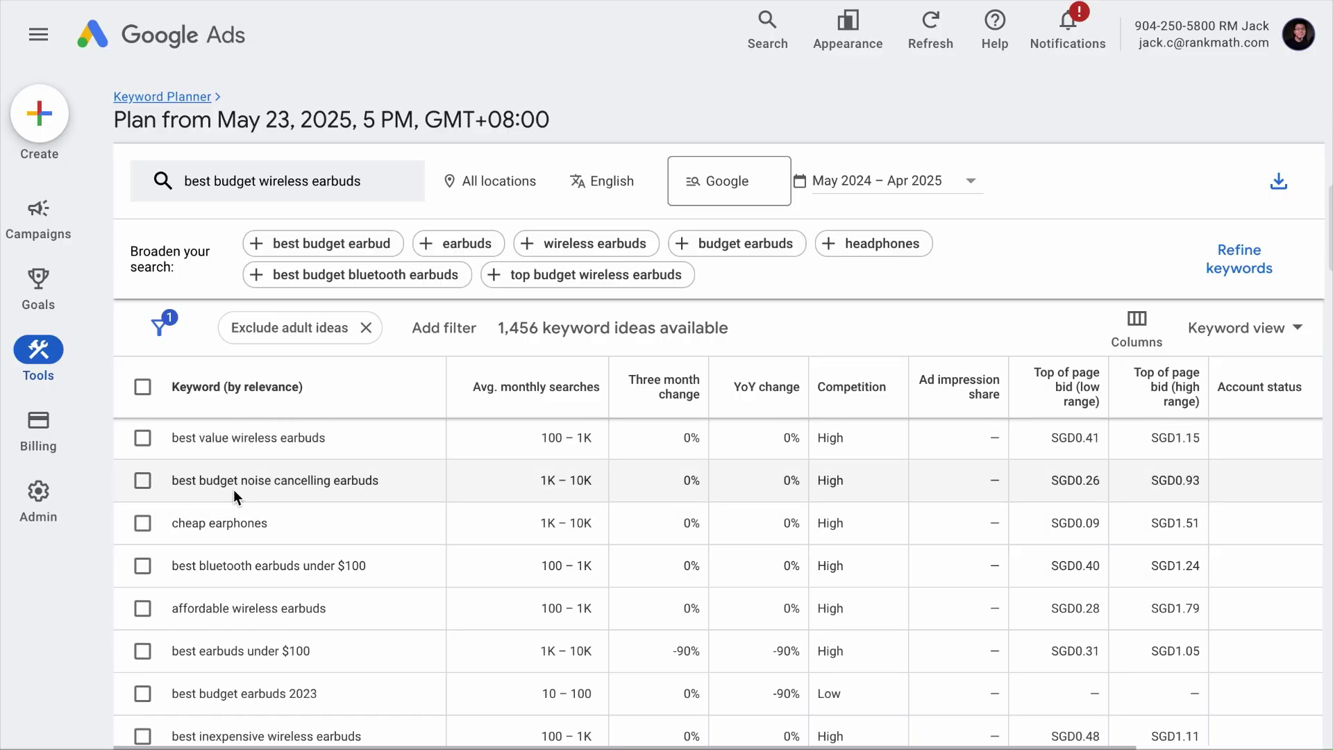
scroll(403, 493, up, 3)
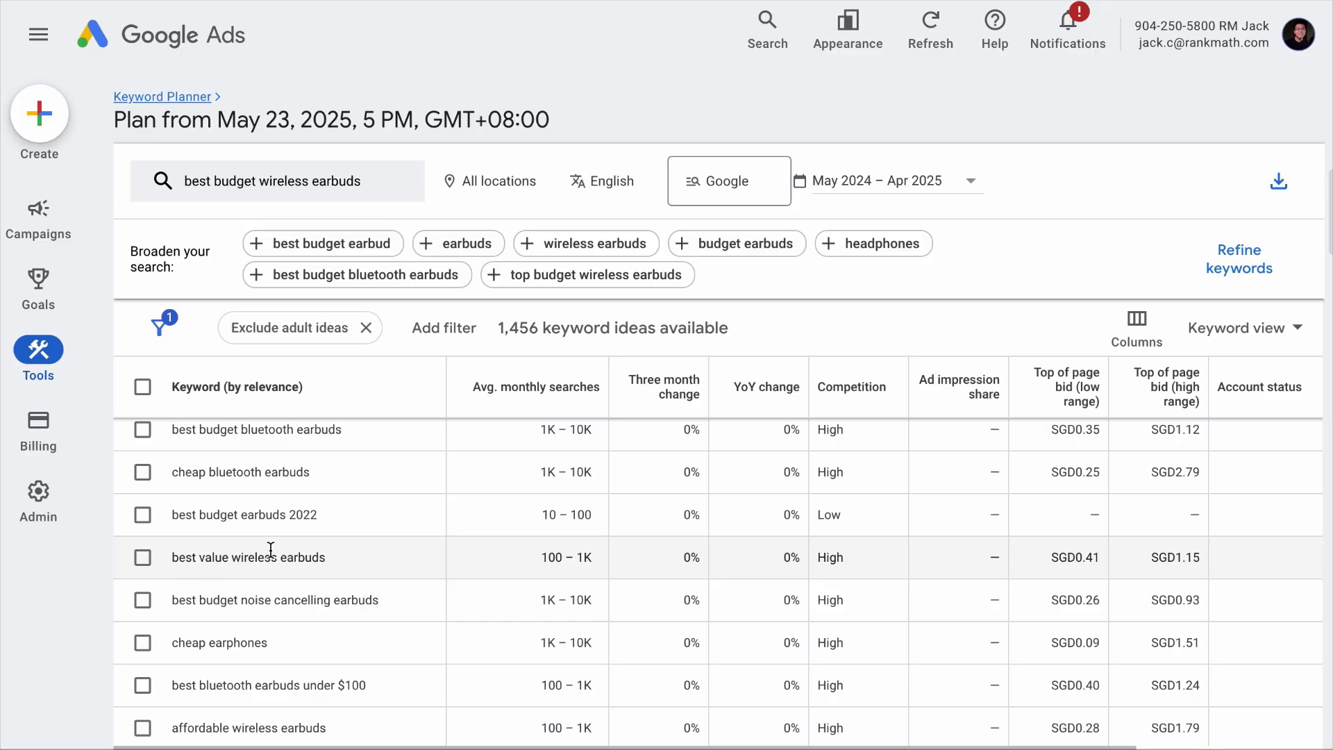
scroll(335, 561, up, 3)
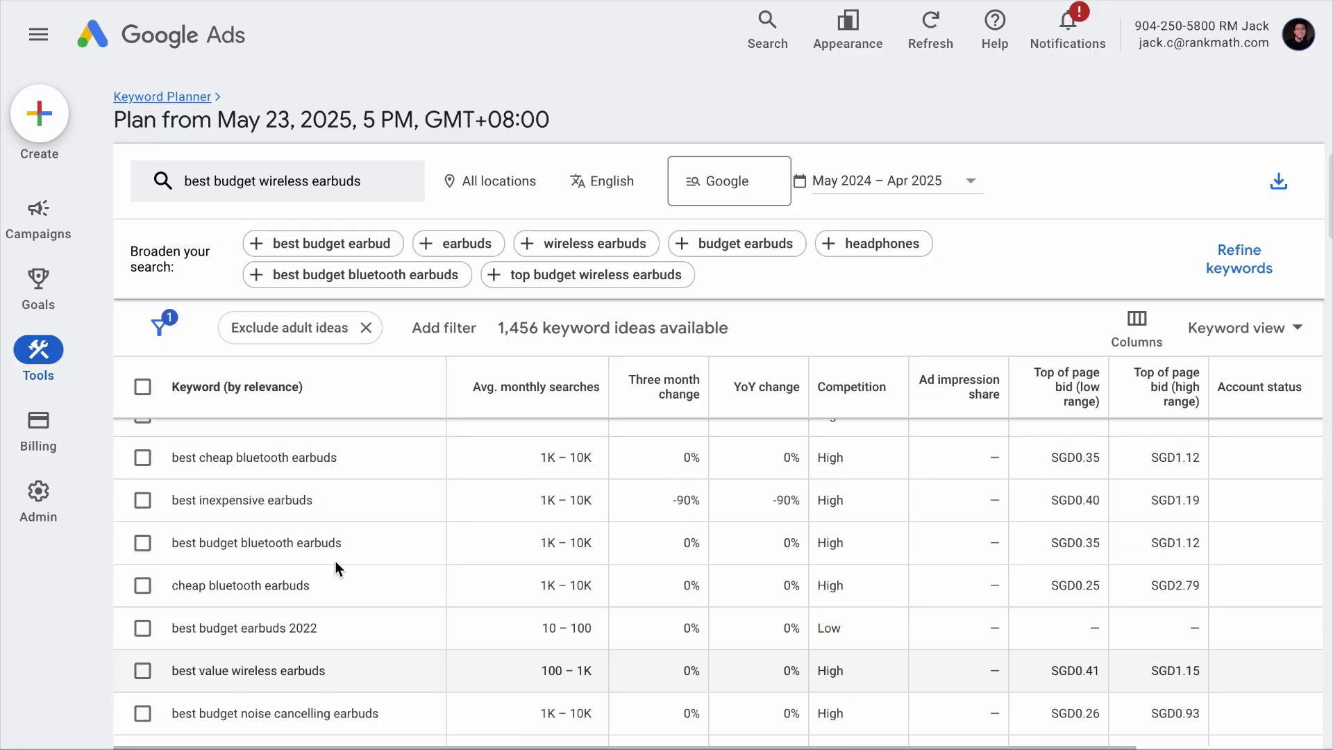
scroll(309, 481, up, 2)
scroll(309, 481, up, 1)
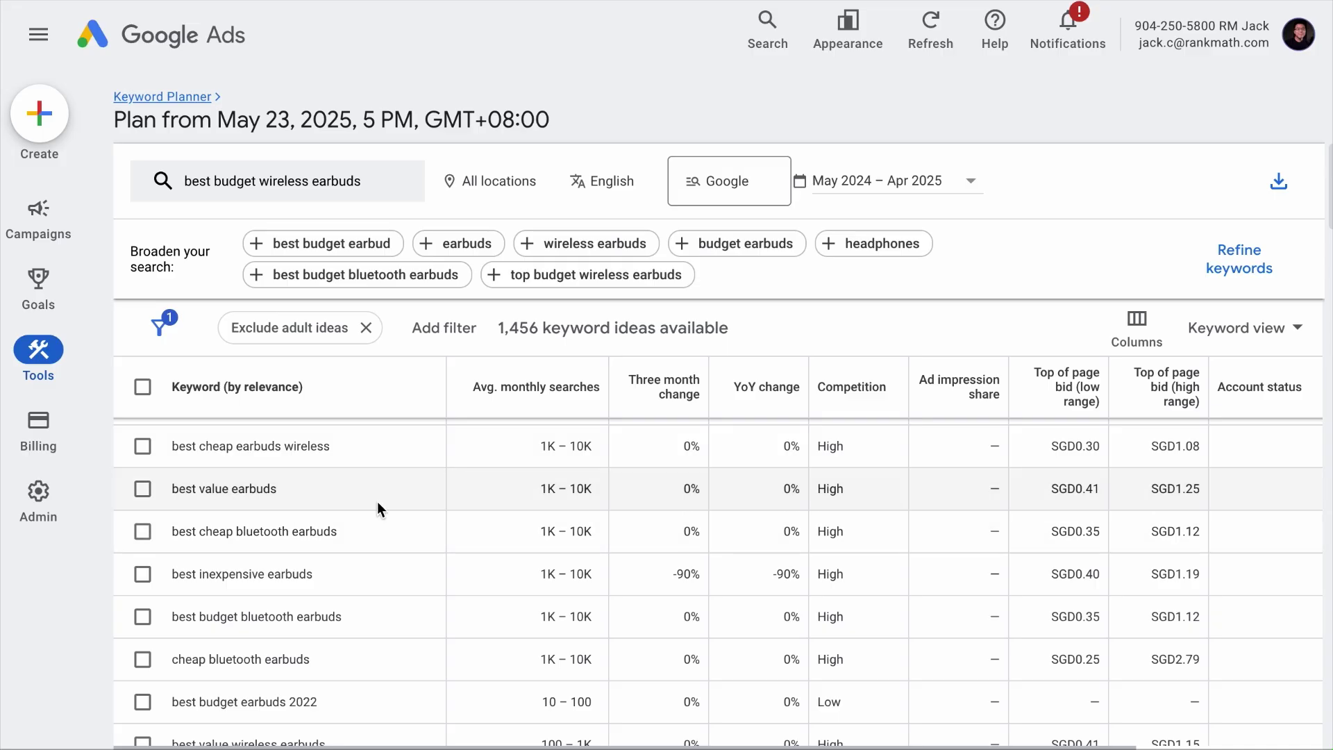
scroll(377, 508, down, 2)
scroll(377, 508, down, 1)
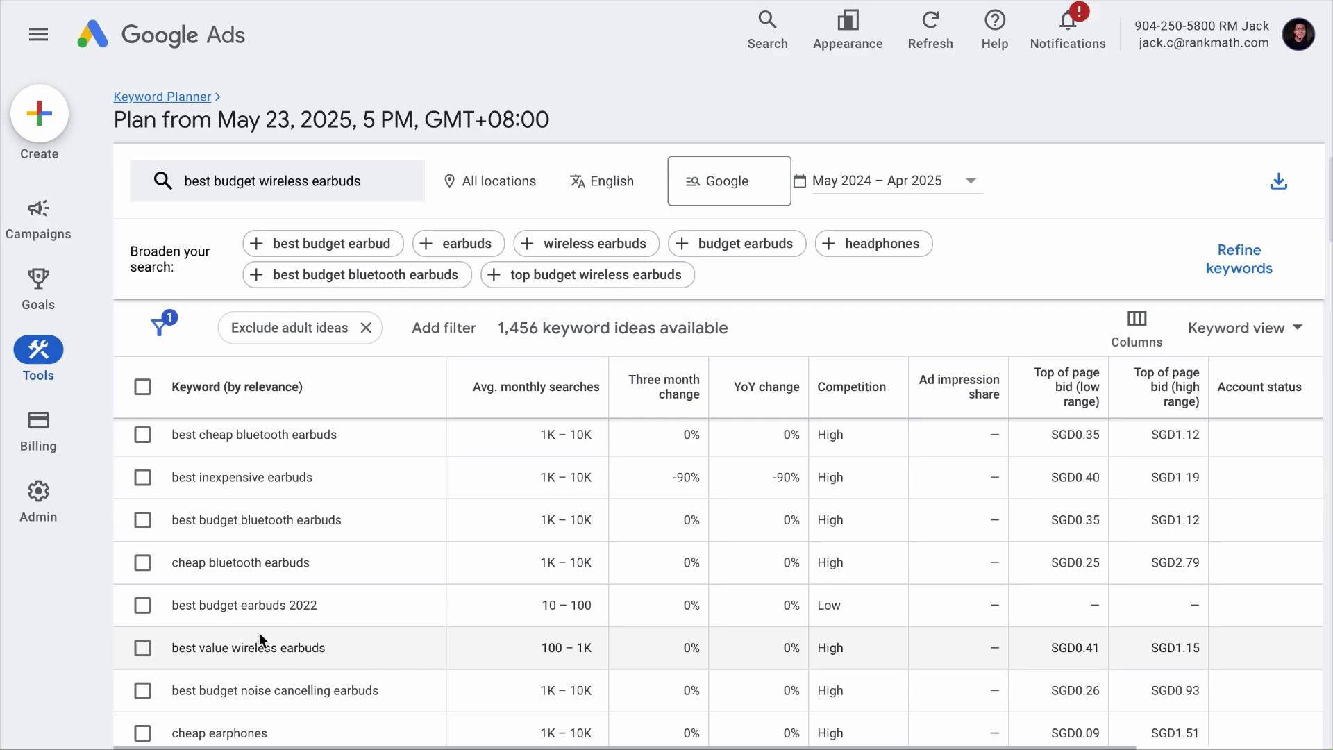
scroll(348, 656, up, 2)
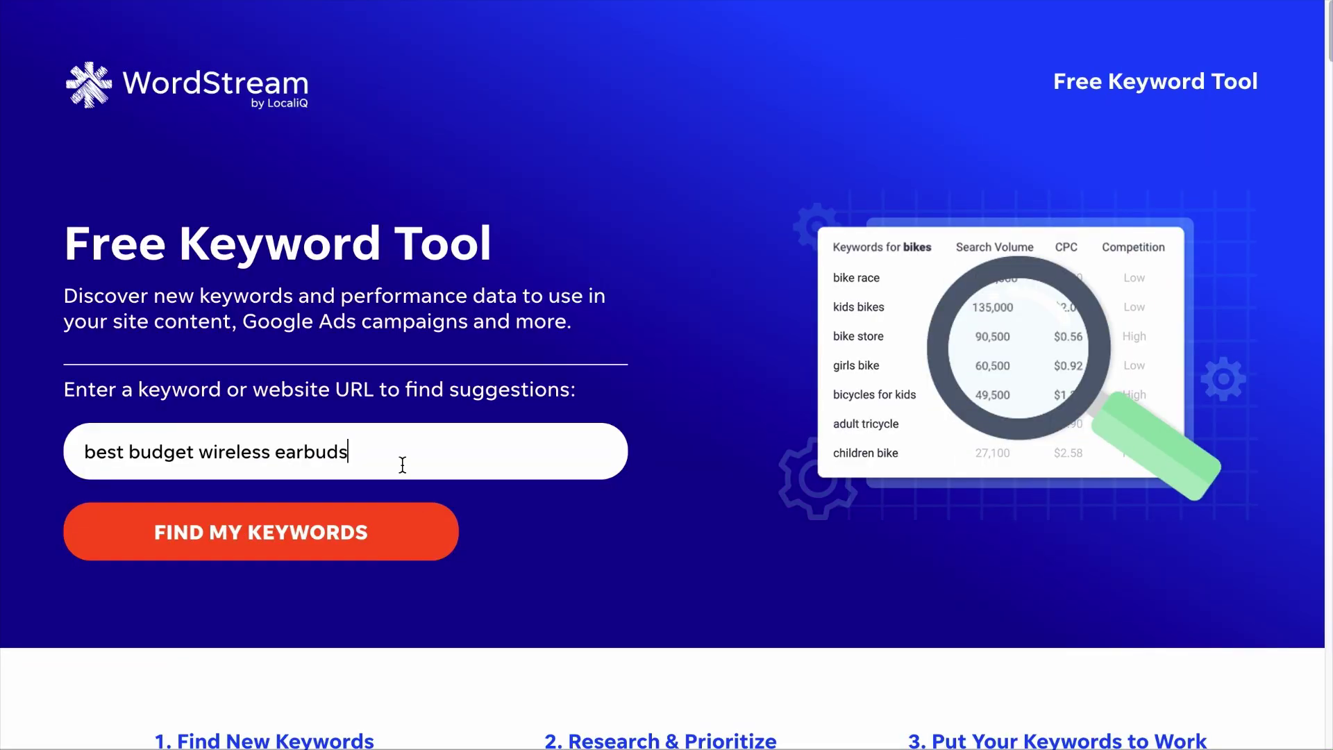
Submit 'best budget wireless earbuds' in WordStream and confirm the search settings to load results.
click(295, 559)
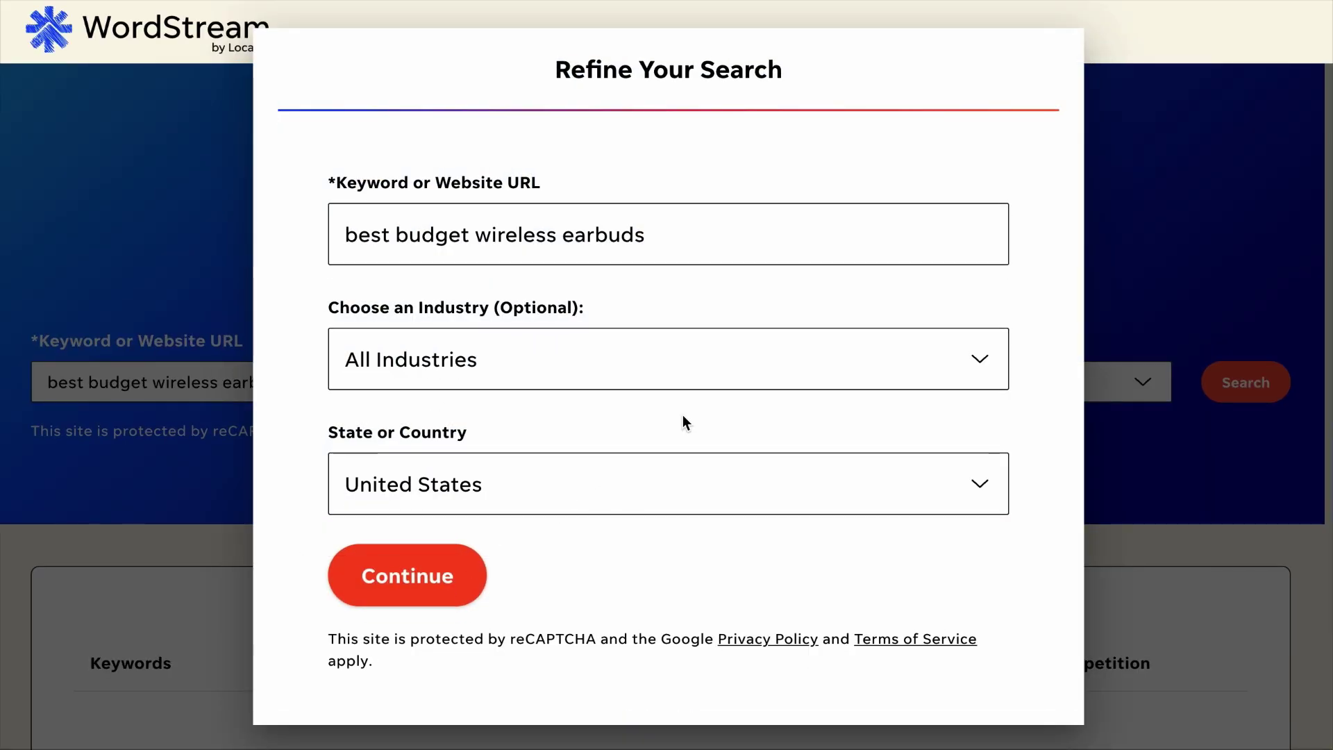
click(409, 564)
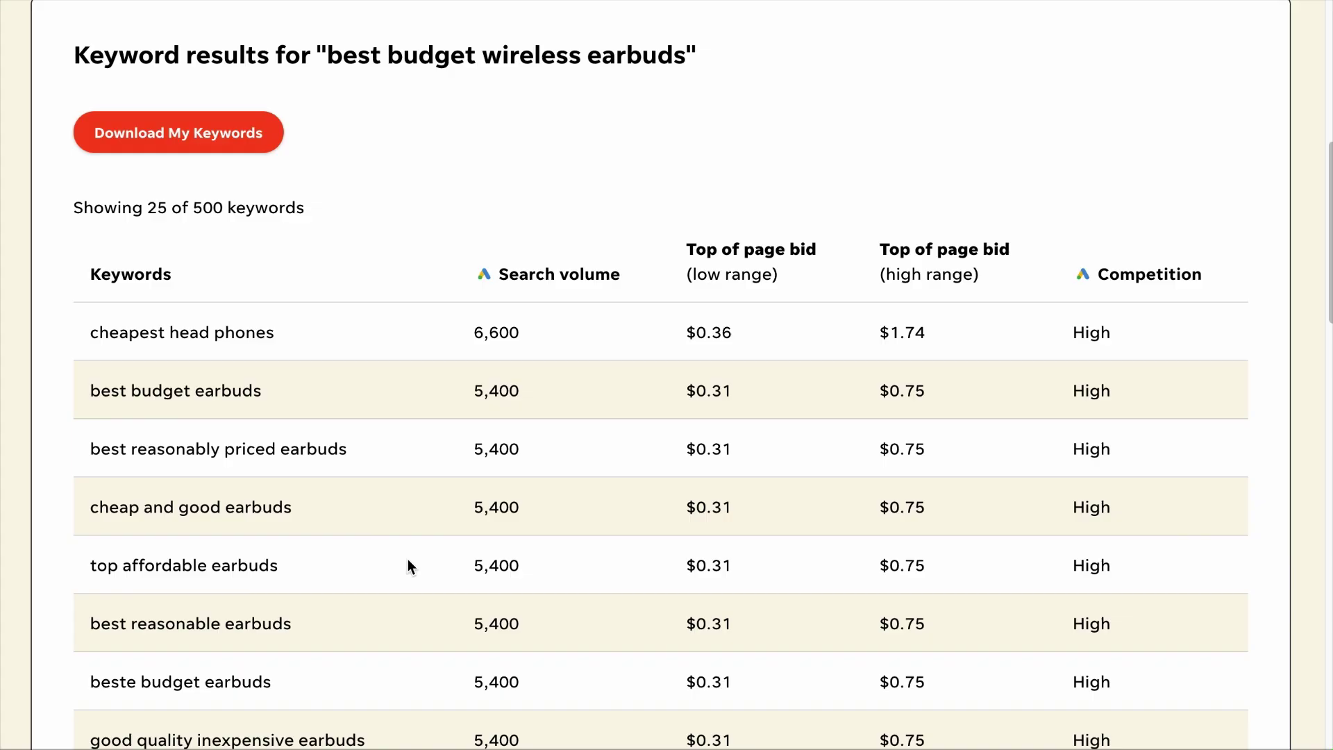
scroll(432, 567, down, 1)
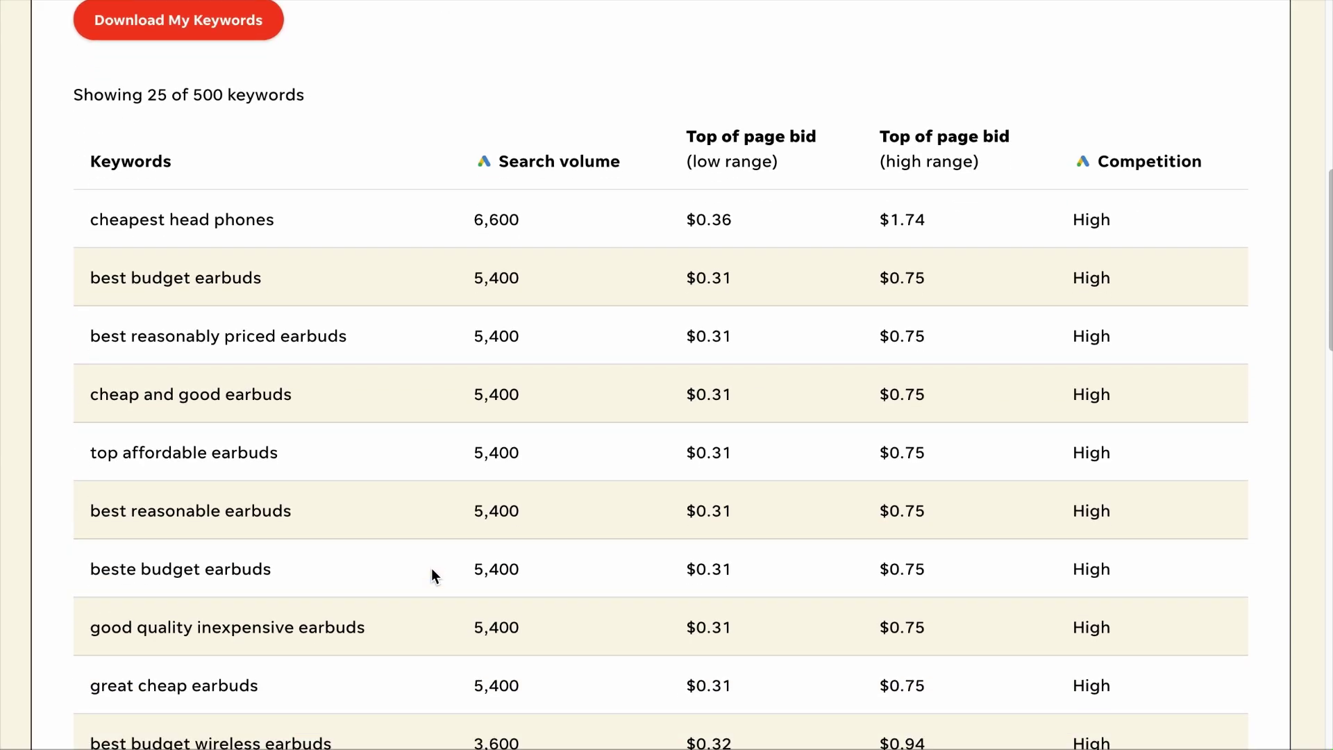
scroll(431, 568, down, 1)
scroll(431, 567, down, 2)
scroll(432, 567, down, 3)
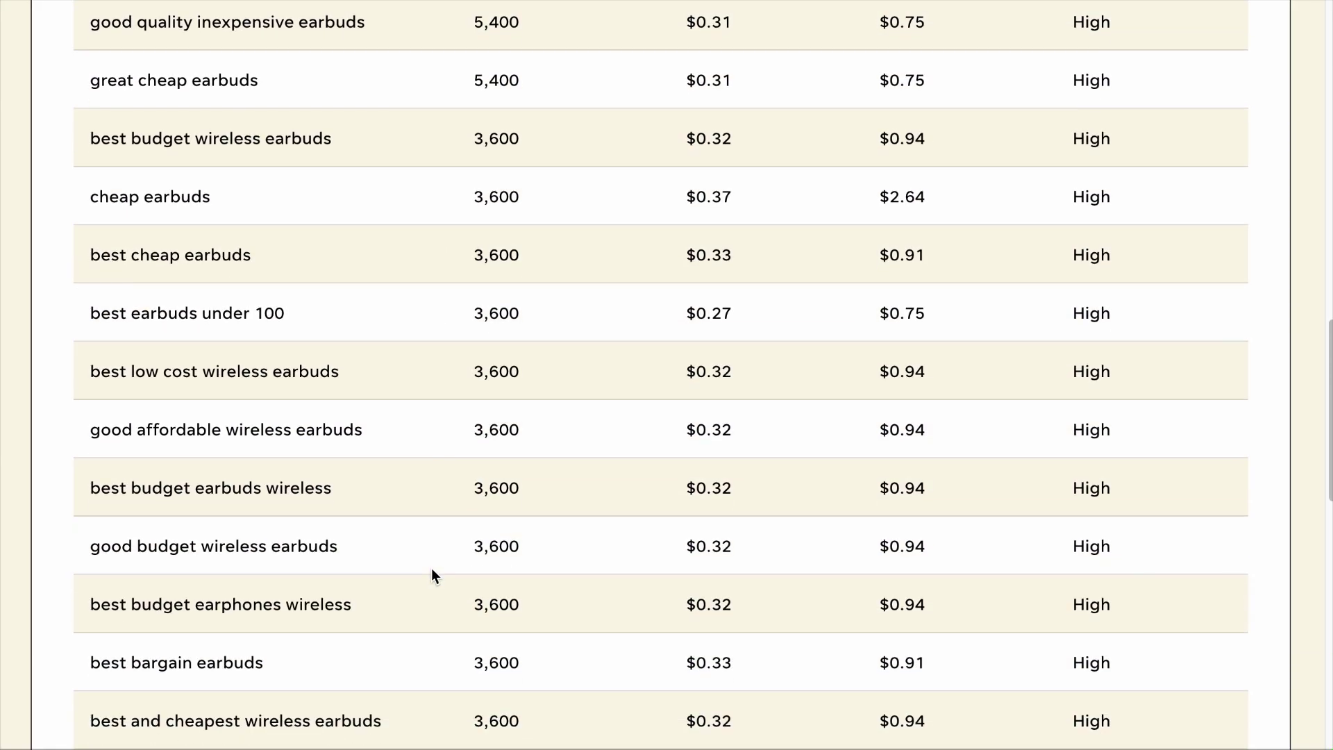
scroll(406, 359, up, 1)
scroll(406, 359, up, 2)
scroll(406, 359, up, 5)
scroll(470, 656, down, 2)
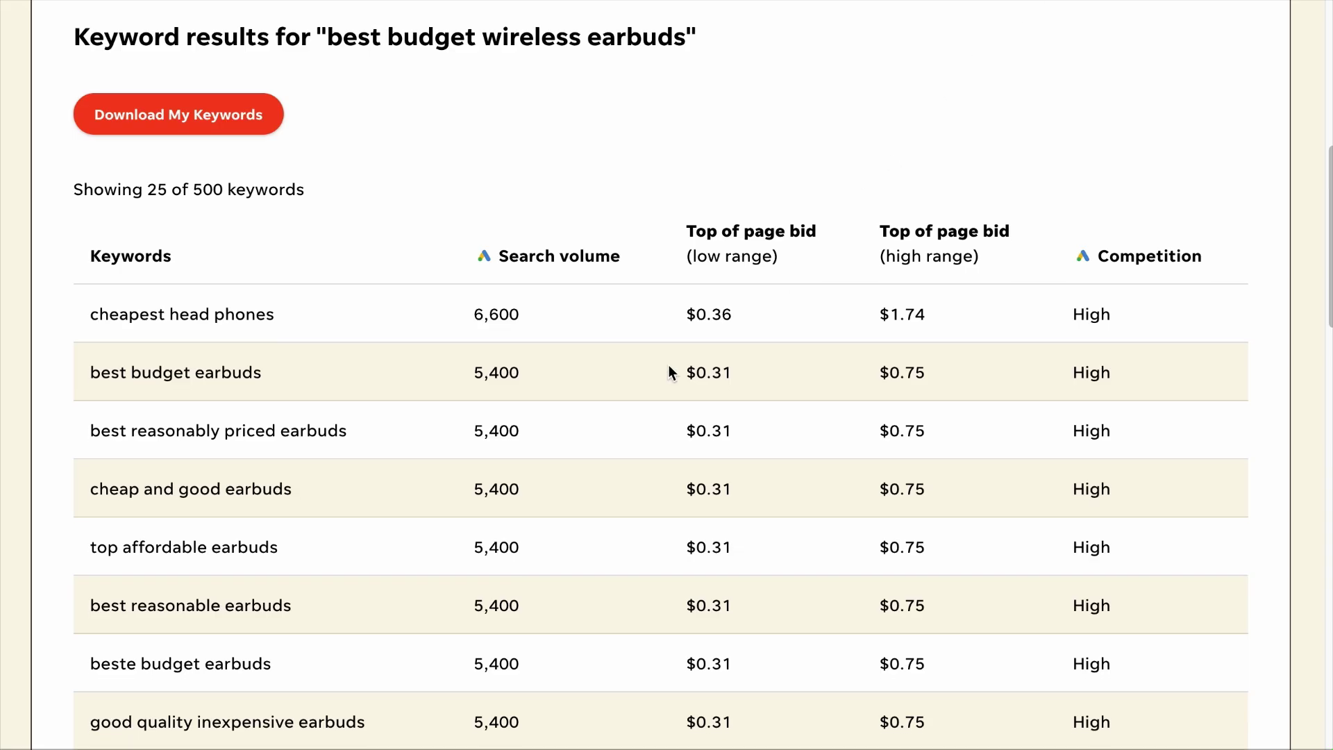
scroll(667, 365, down, 1)
scroll(668, 365, down, 2)
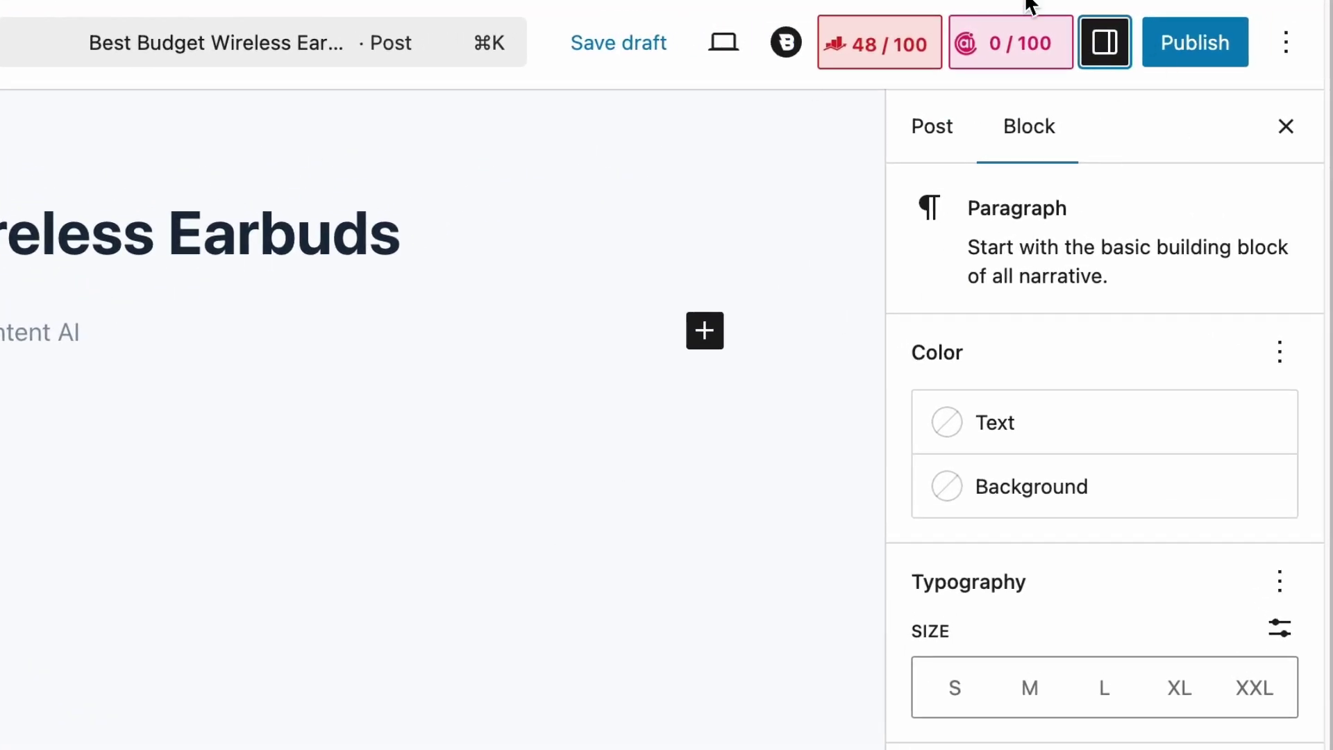
Research the focus keyword 'best budget wireless earbuds' in the editor's Content AI panel.
click(1008, 46)
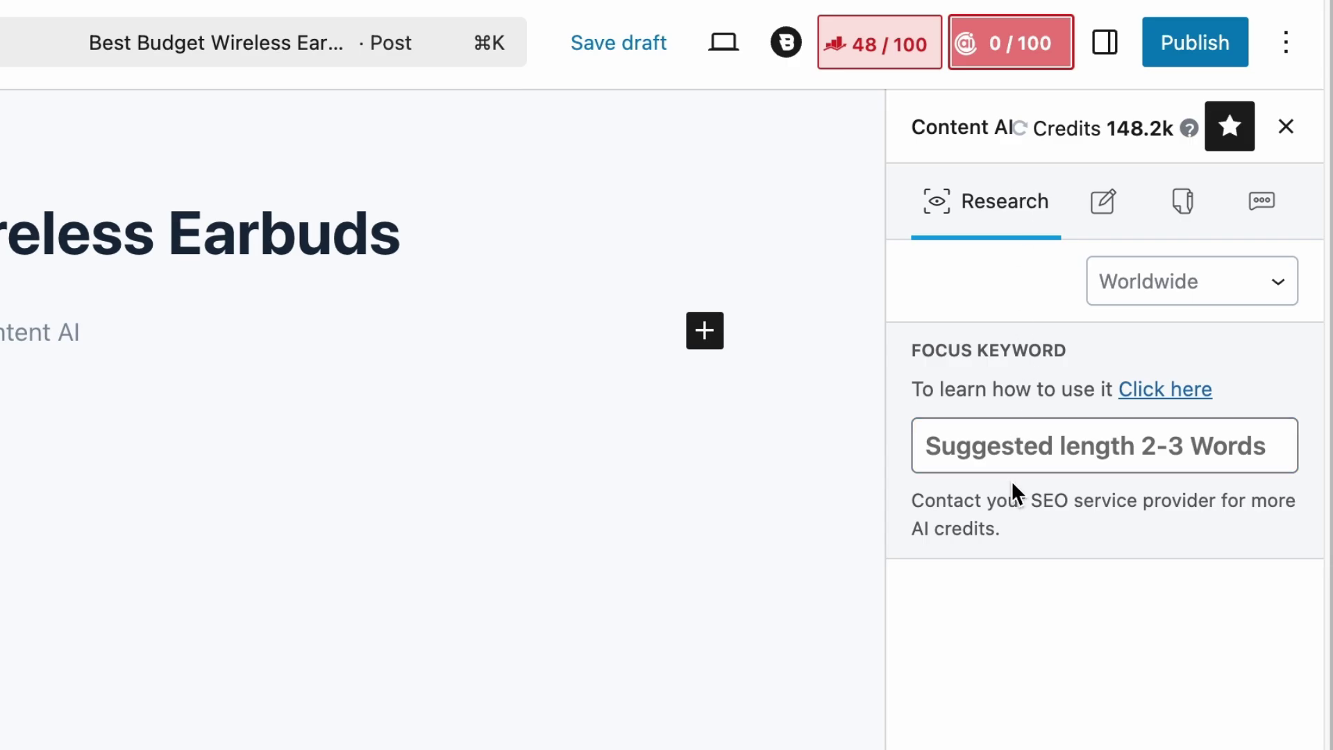
click(1006, 446)
text(best budget wireless earbuds)
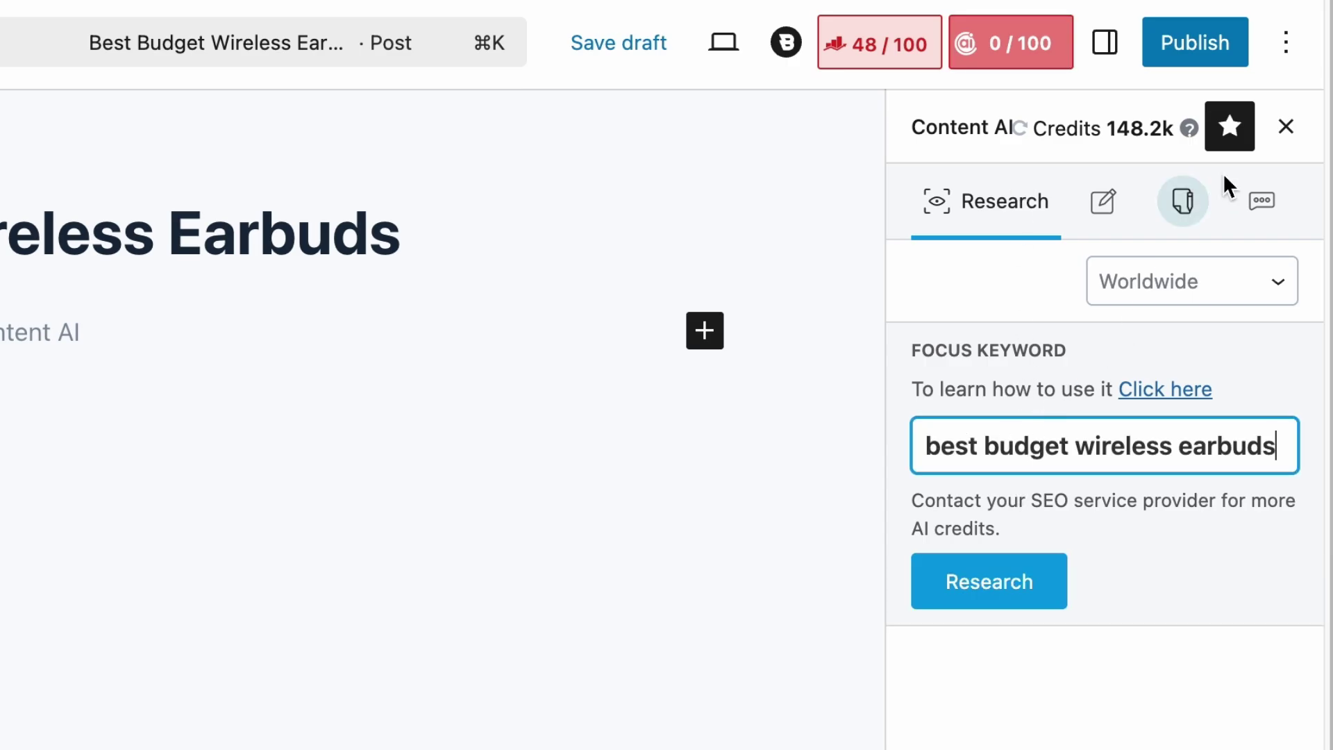
click(994, 588)
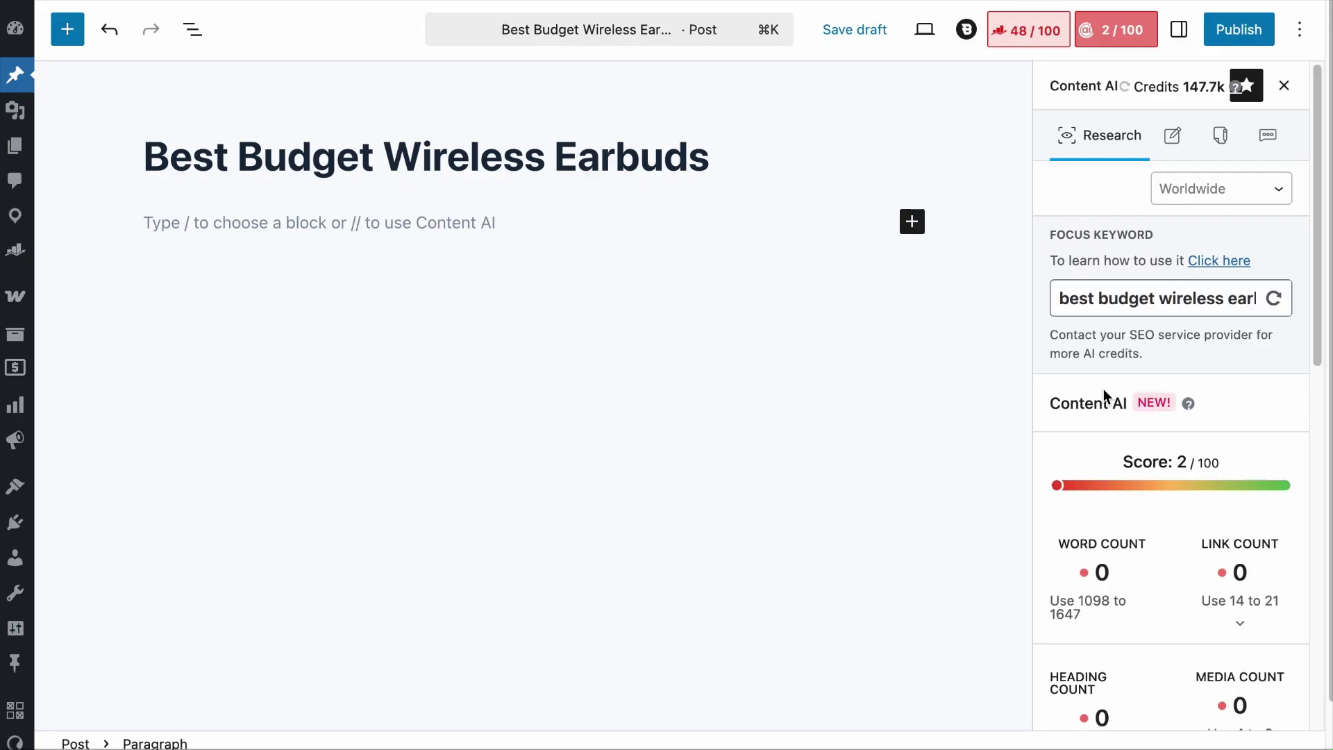
scroll(1103, 388, down, 2)
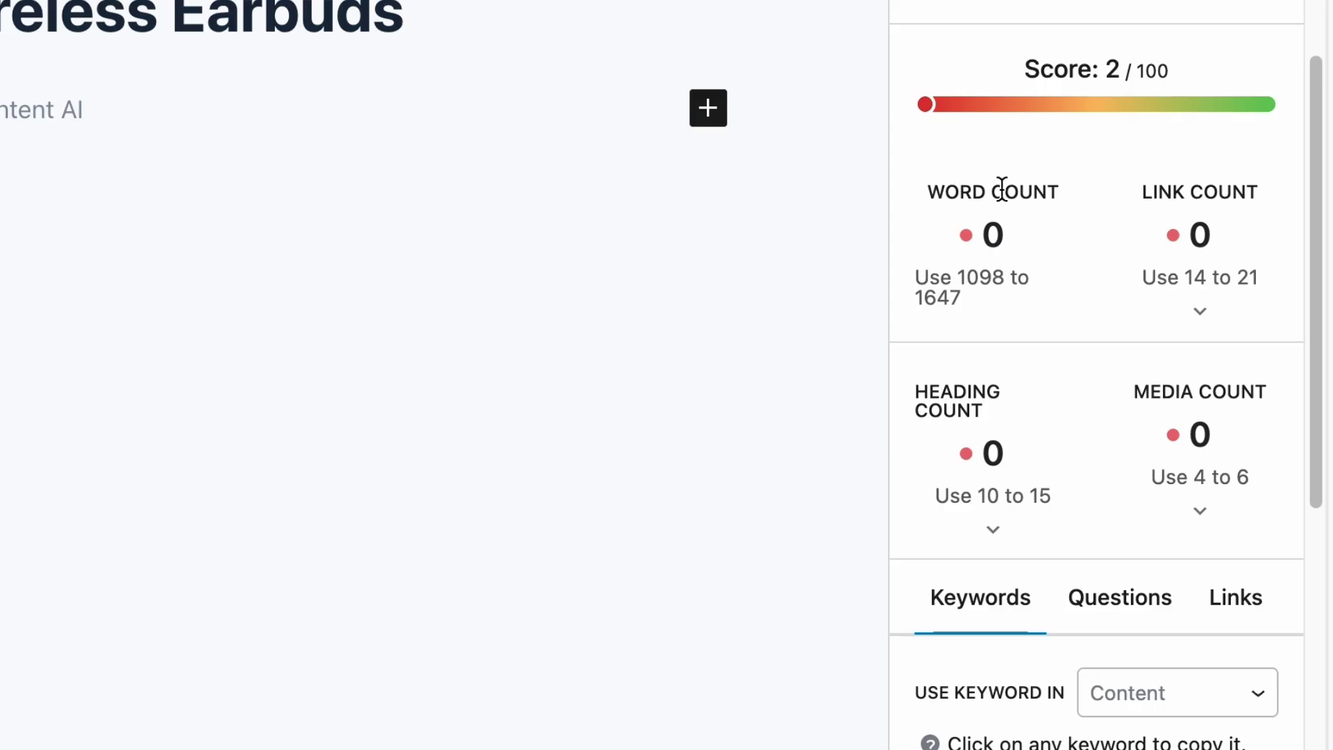
Expand the recommended Link, Heading and Media Count targets.
click(1202, 311)
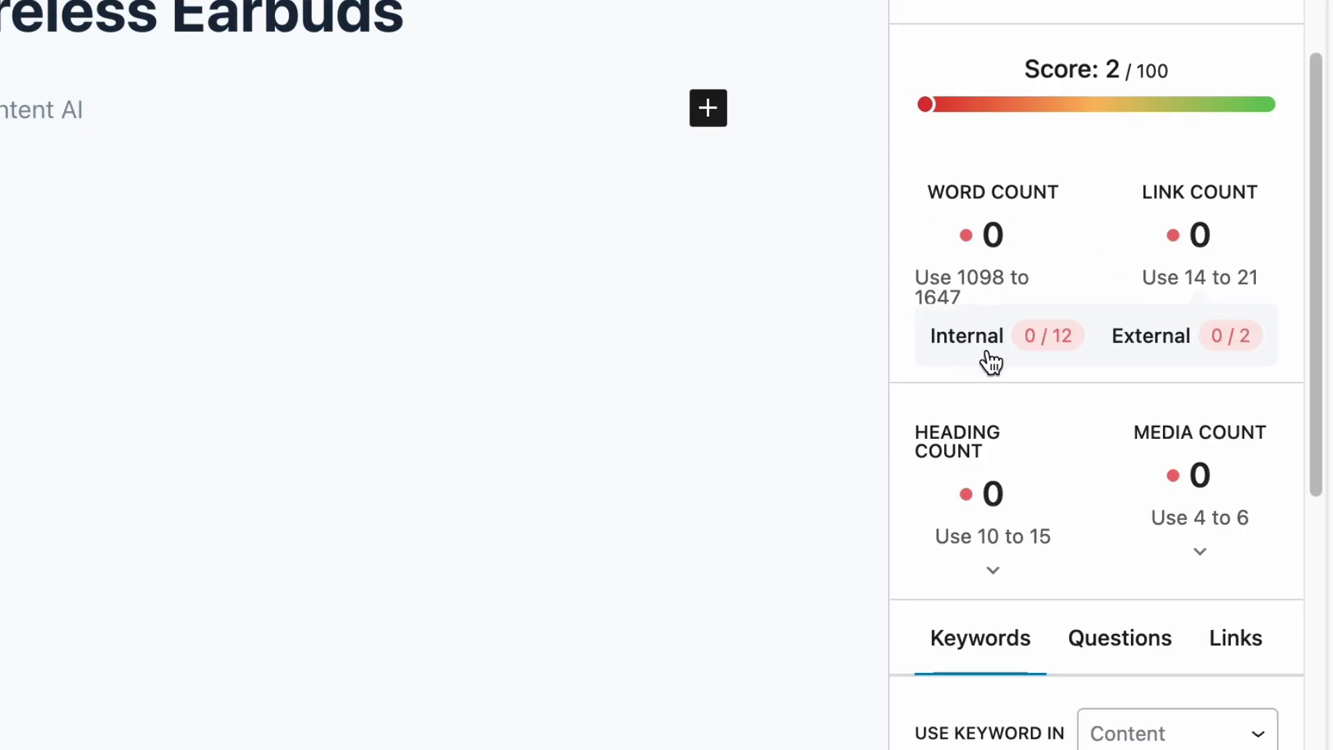
scroll(987, 562, down, 1)
click(988, 562)
scroll(1004, 478, down, 2)
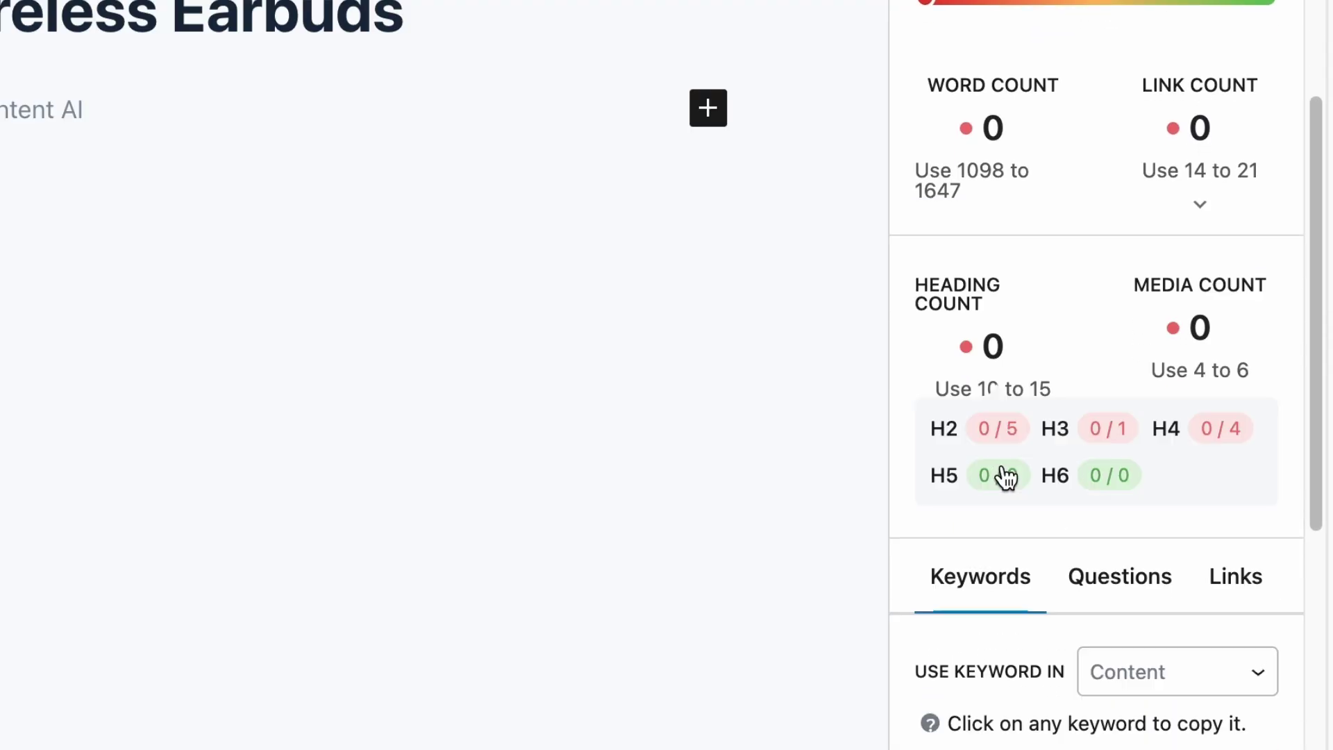
click(1172, 375)
scroll(1172, 379, down, 5)
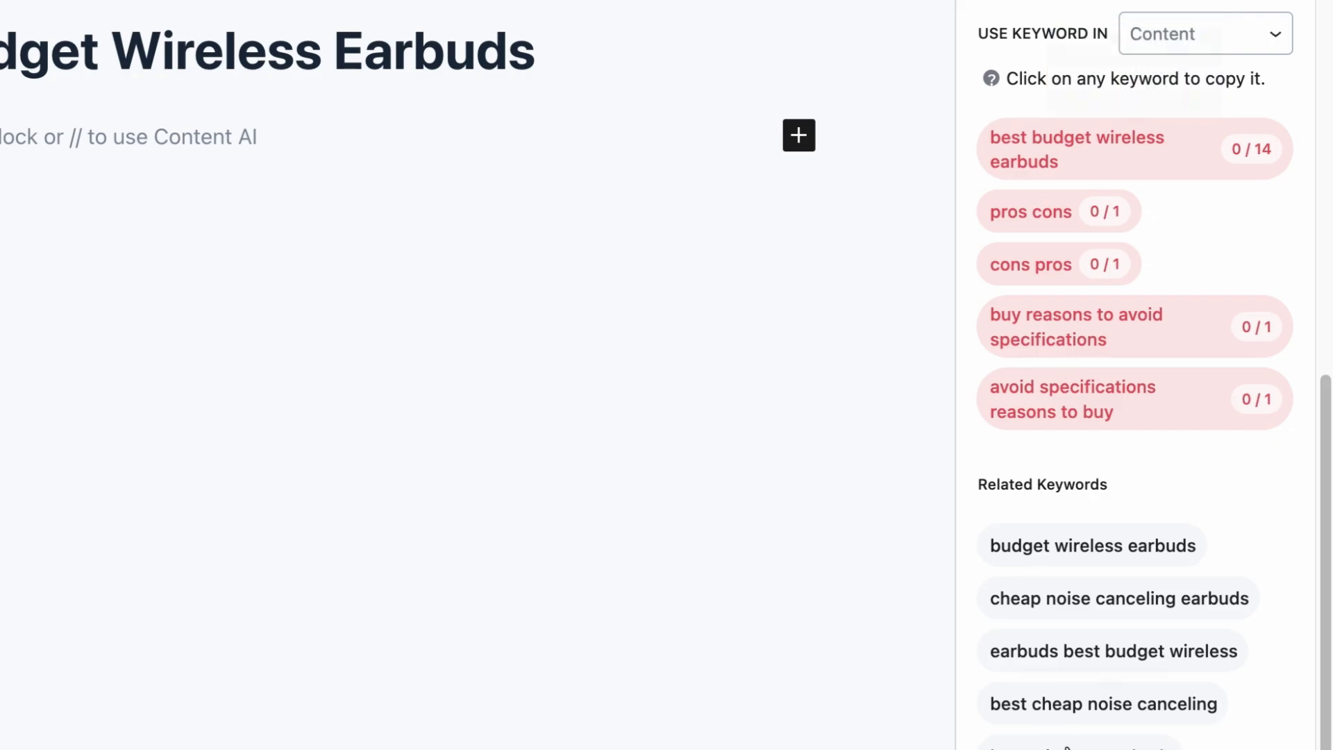
Review recommended keywords for Headings, SEO Title and SEO Description, then related Questions and Links.
click(1235, 38)
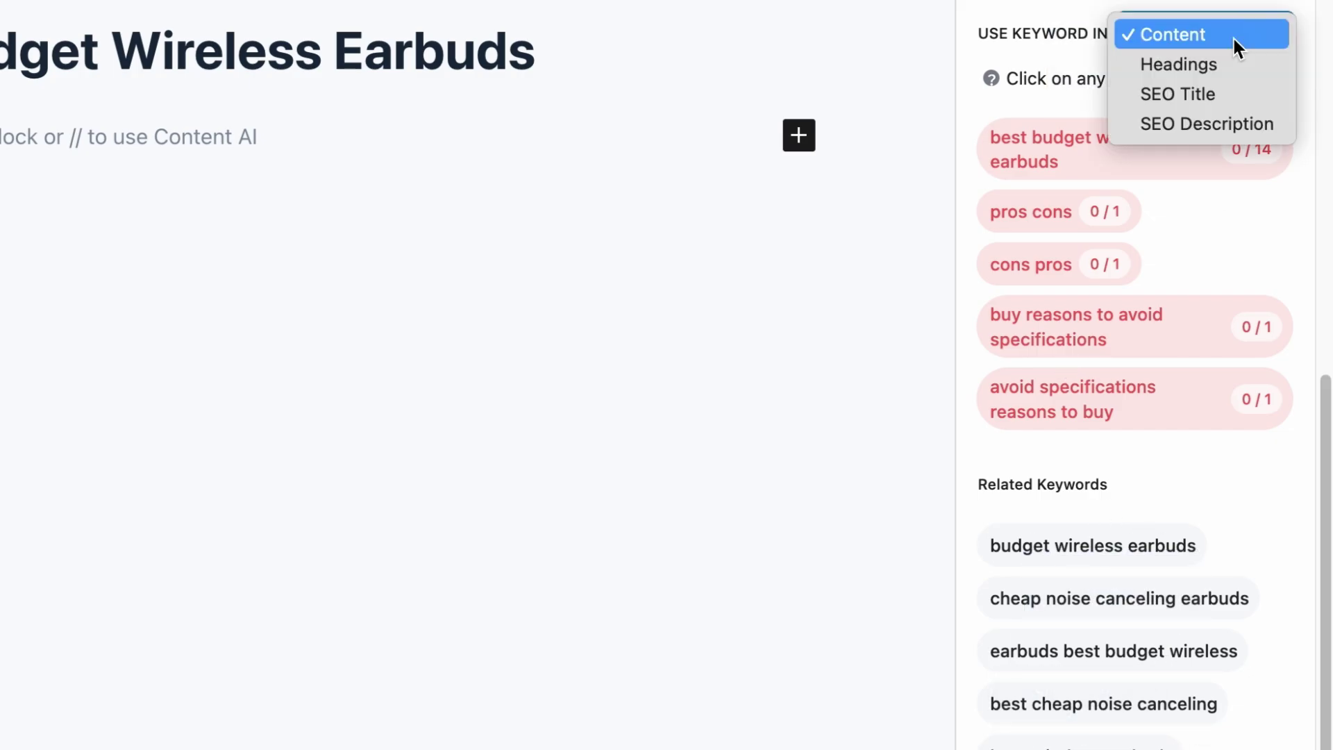
click(1232, 63)
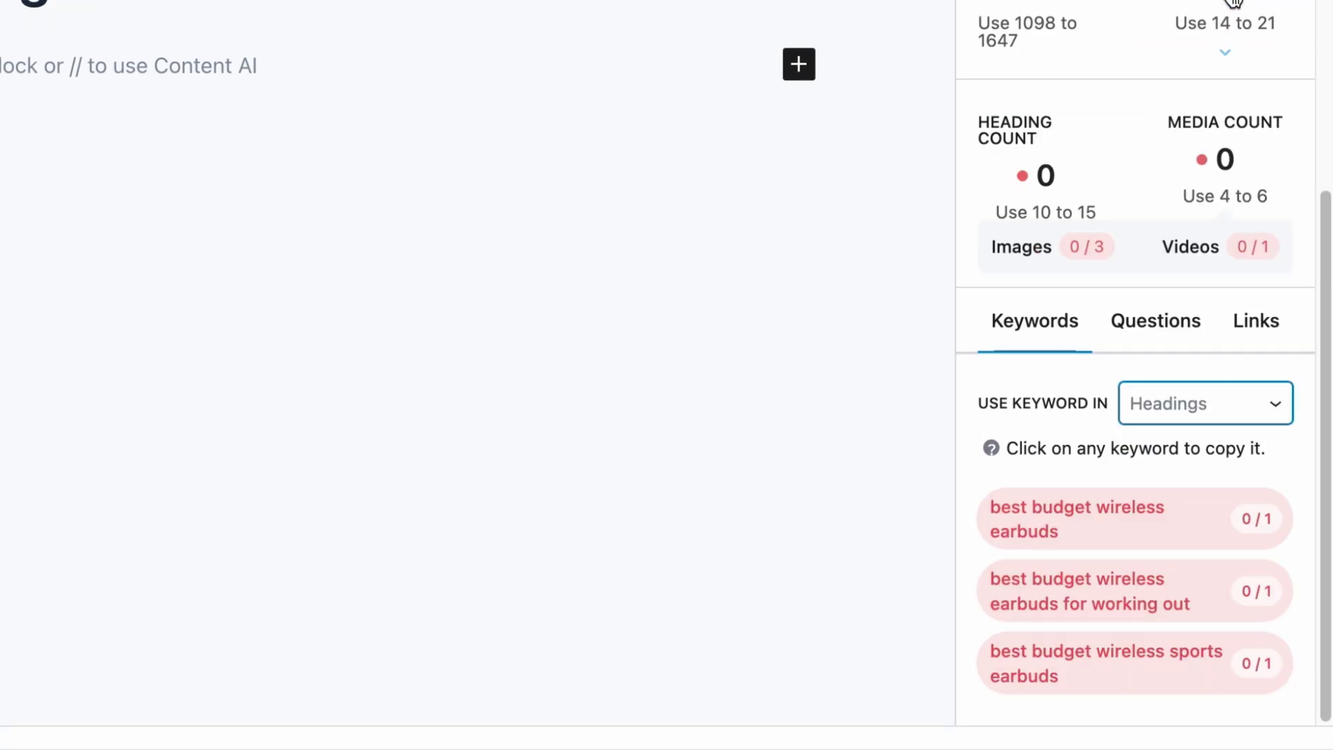
click(1248, 403)
click(1230, 436)
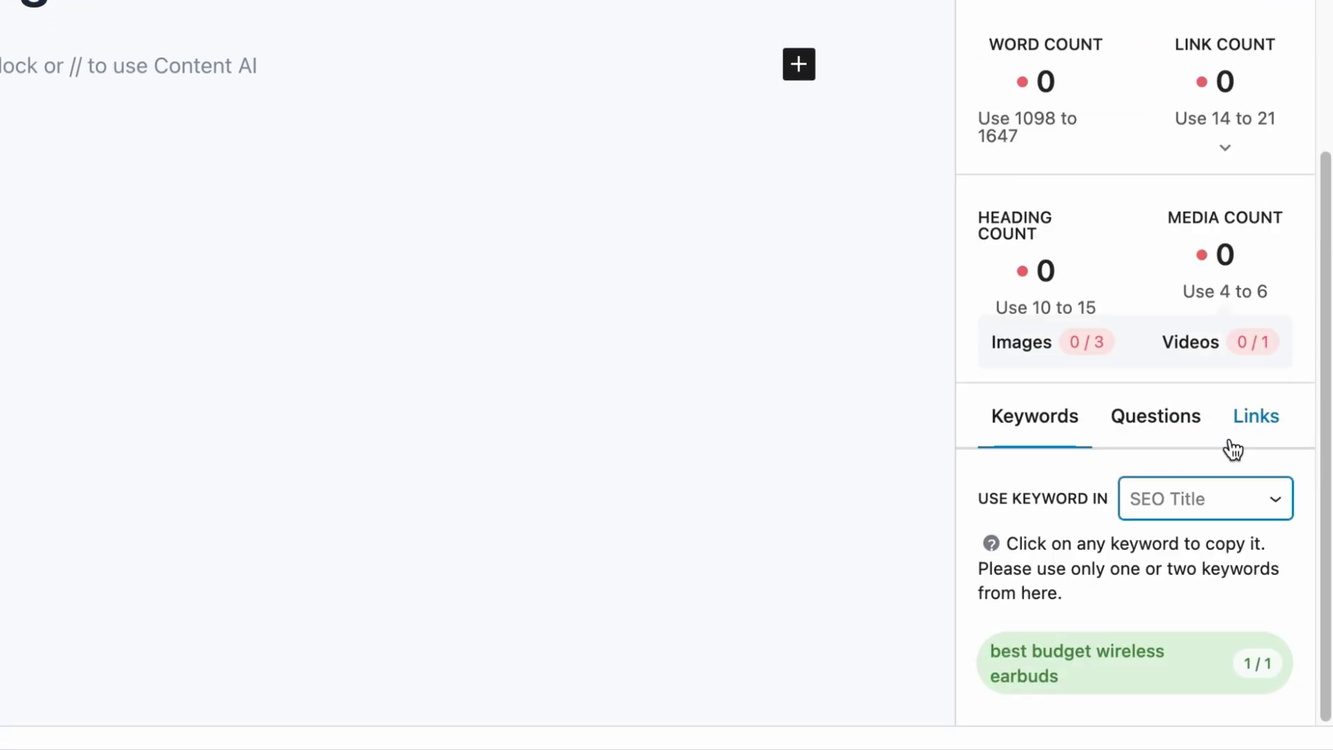
click(1229, 497)
click(1219, 528)
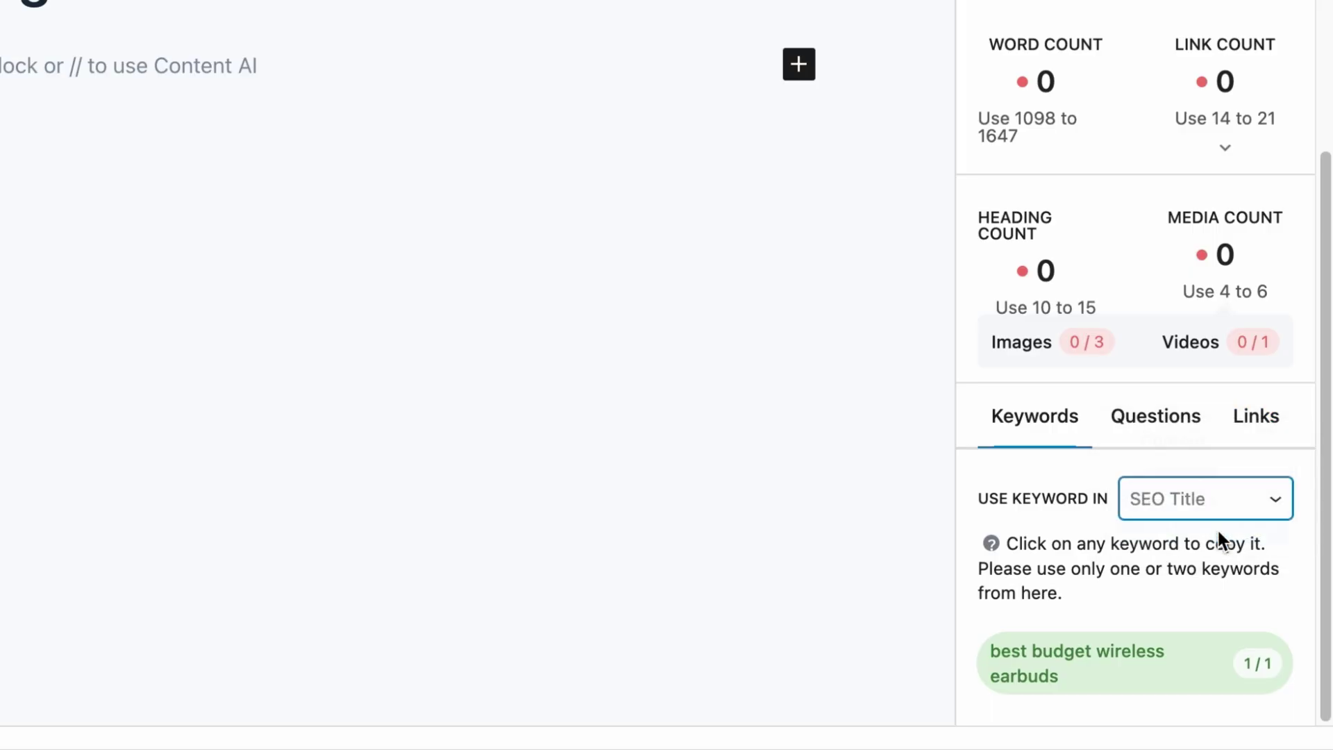
click(1170, 414)
scroll(1171, 413, down, 2)
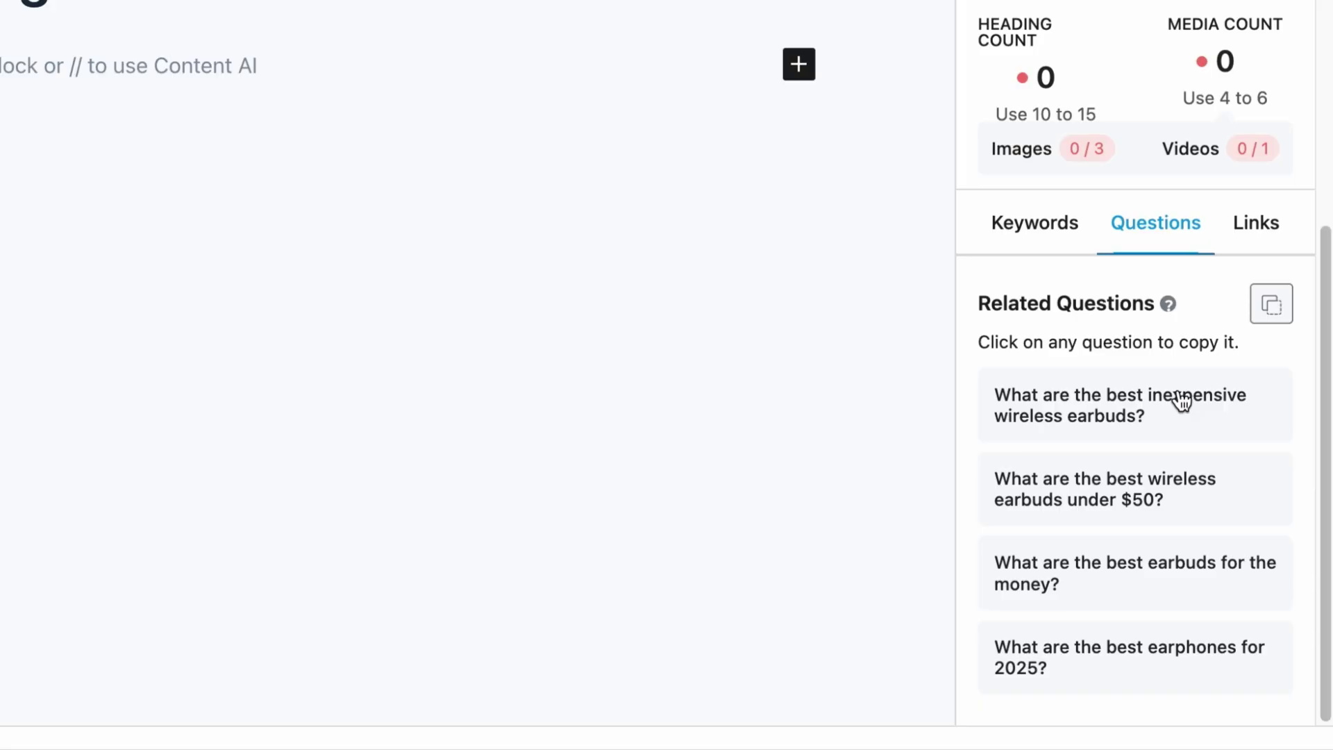
click(1259, 221)
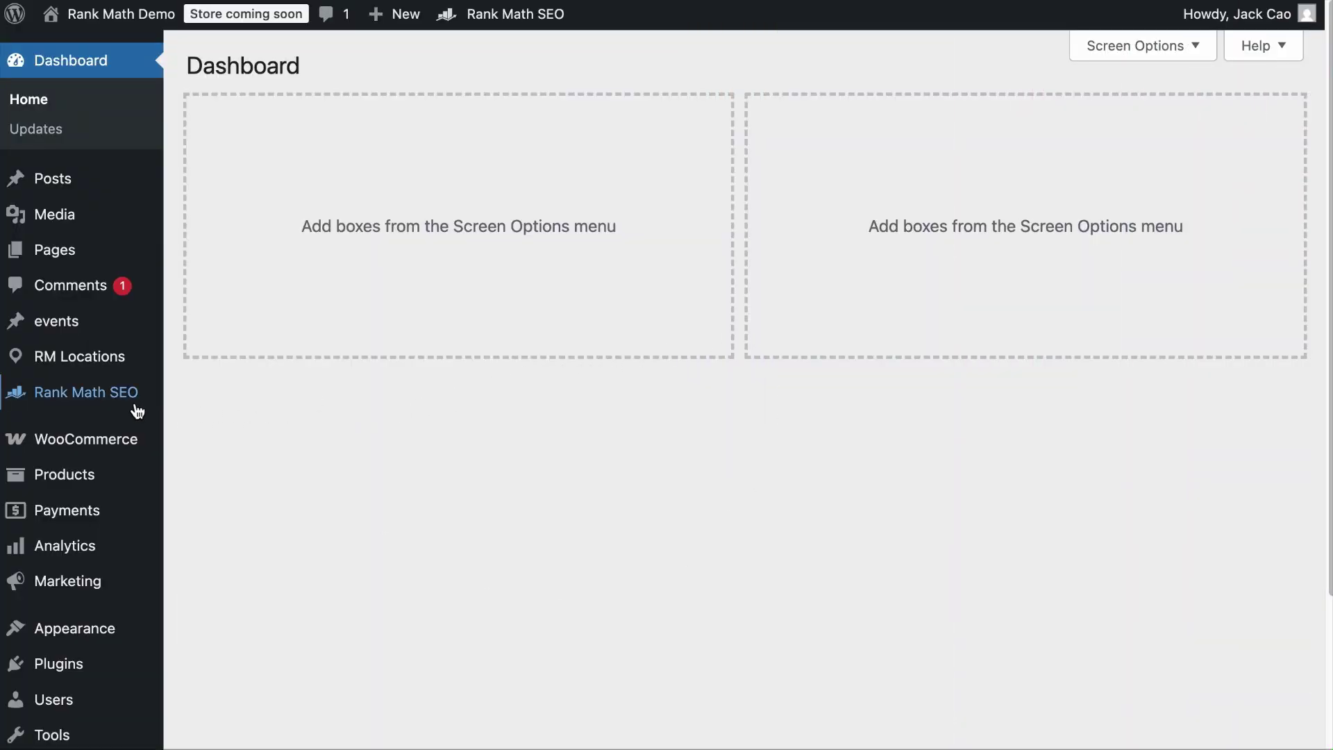
mouse_move(86, 391)
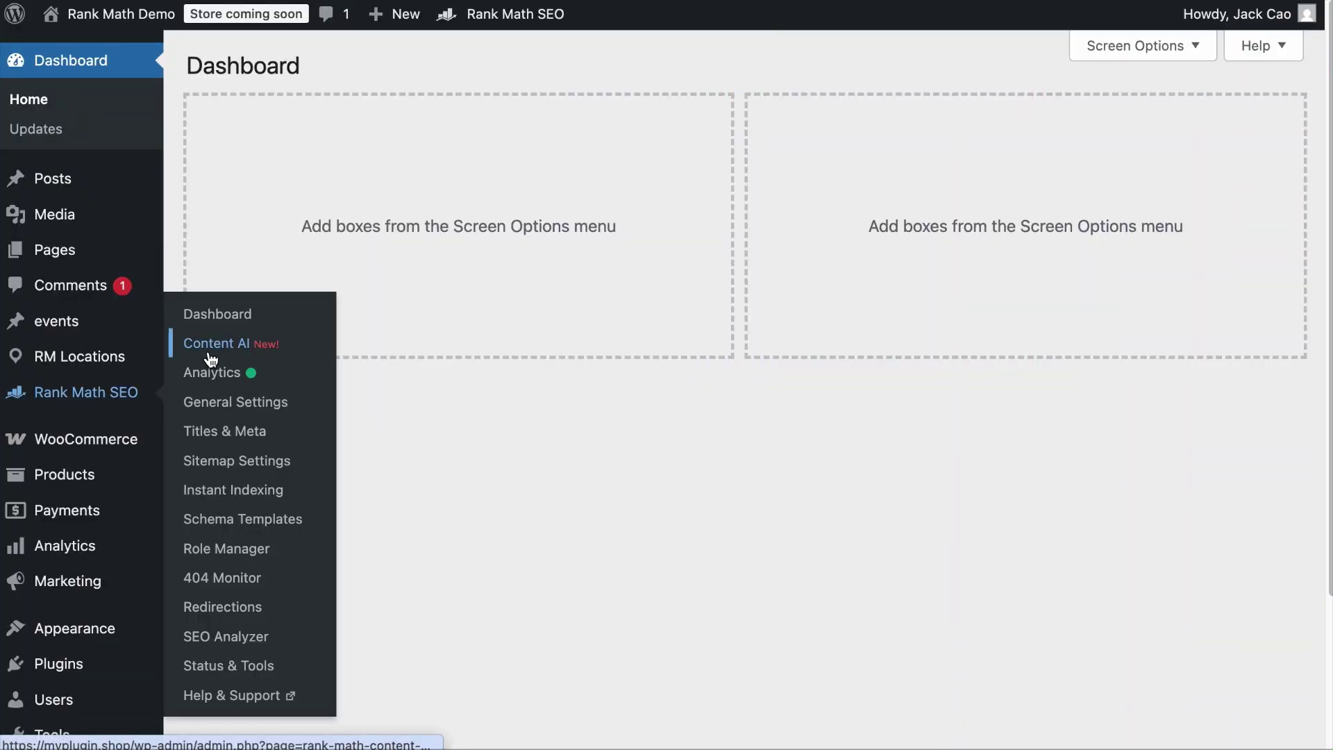
Open the Blog Post Outline generator and enter the topic 'Best Budget Wireless Earbuds'.
click(211, 346)
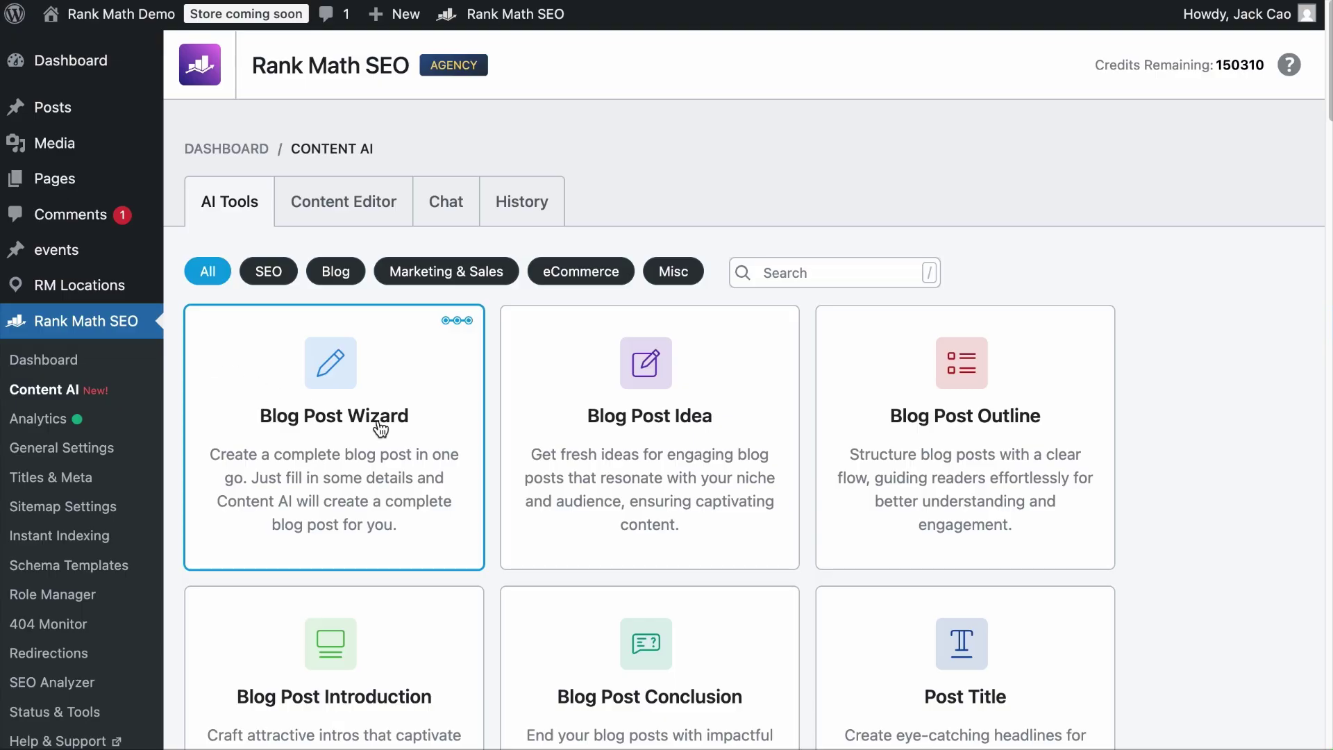
click(1034, 368)
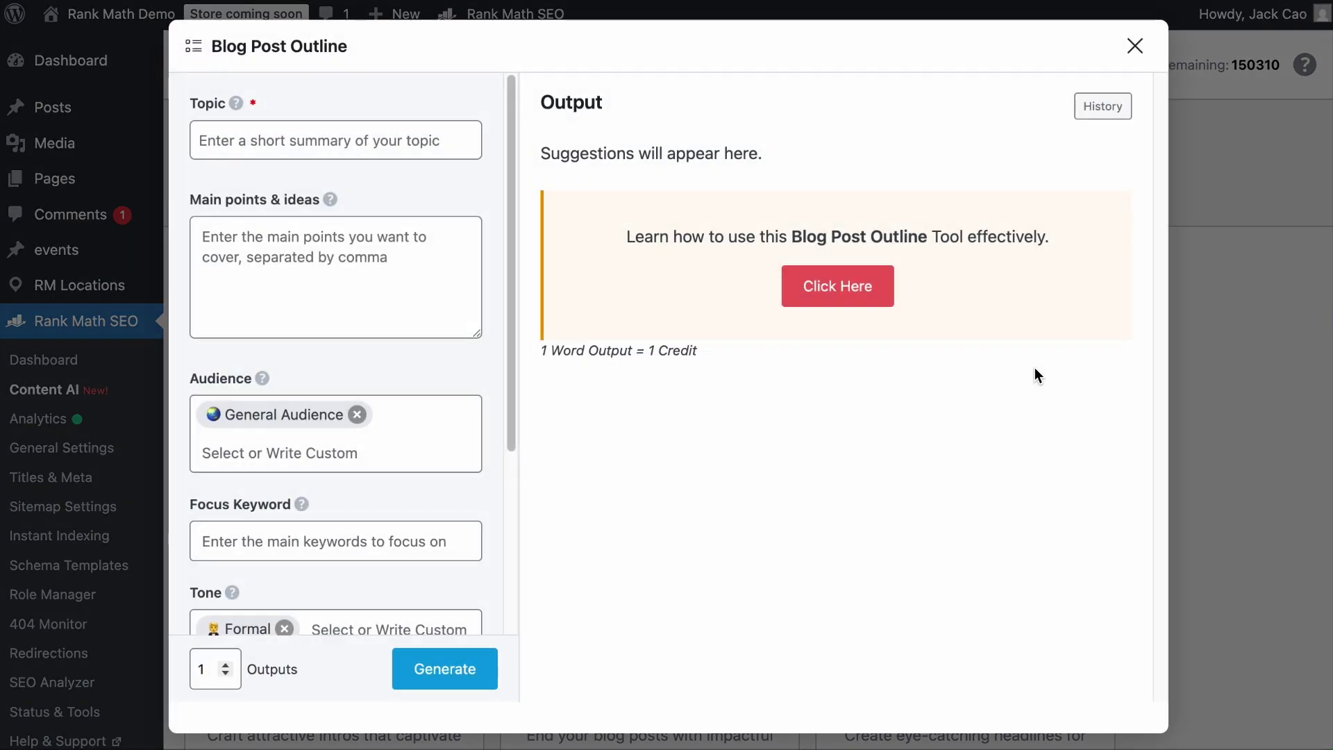
click(276, 148)
text(Best Budget Wireless Earbuds)
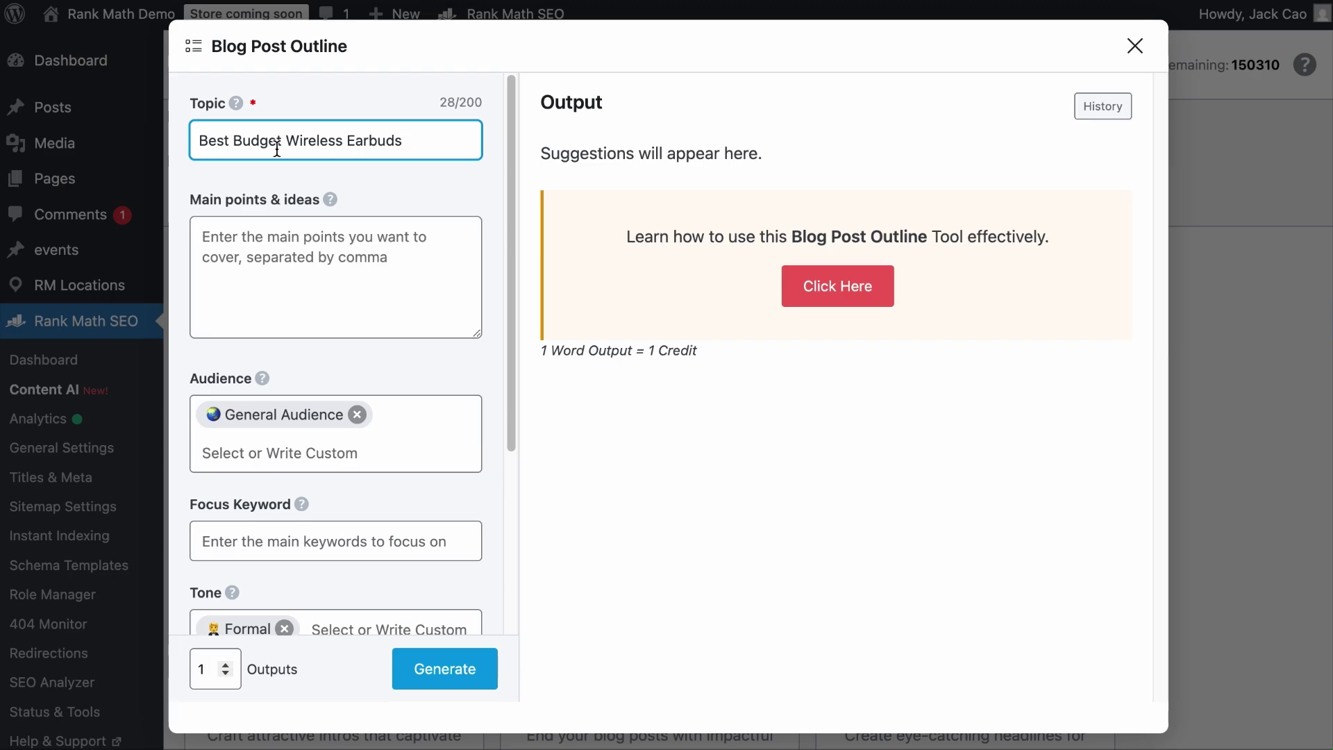
Add Students and Young Professionals to the outline's audience.
click(383, 322)
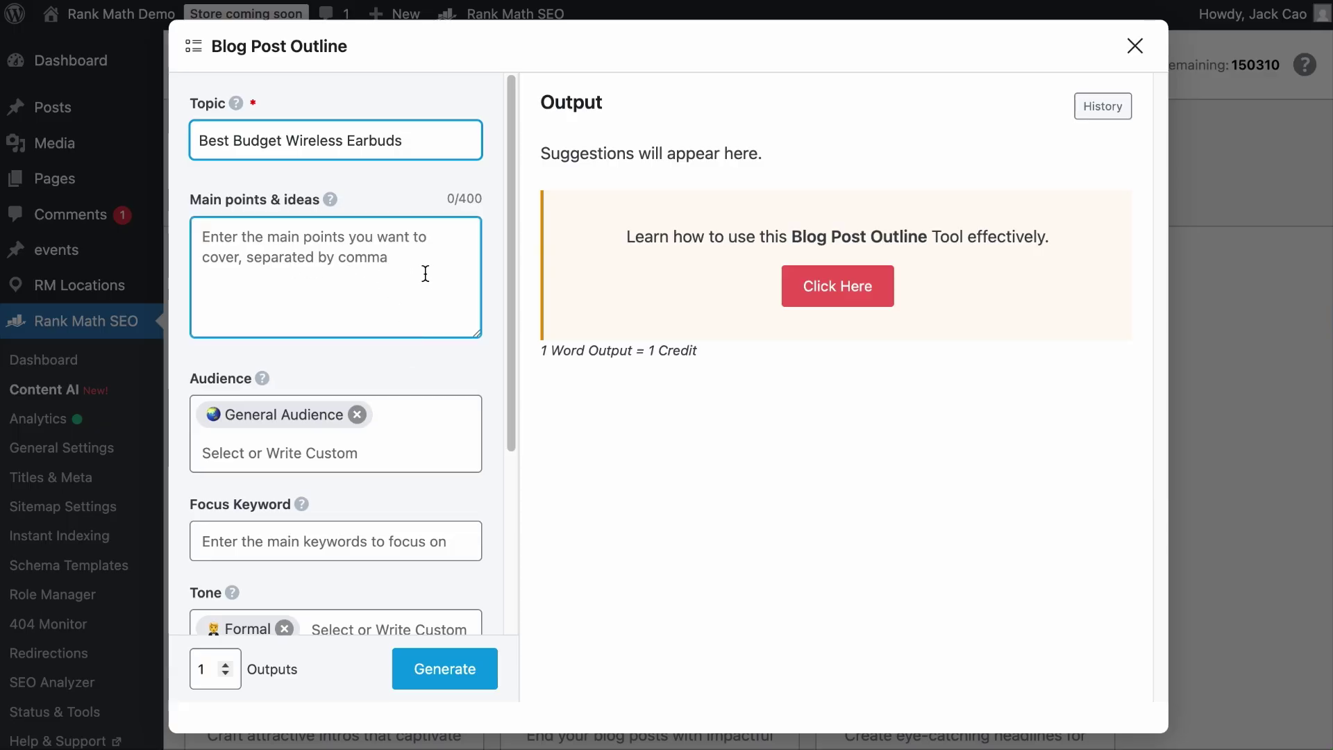
scroll(406, 297, down, 2)
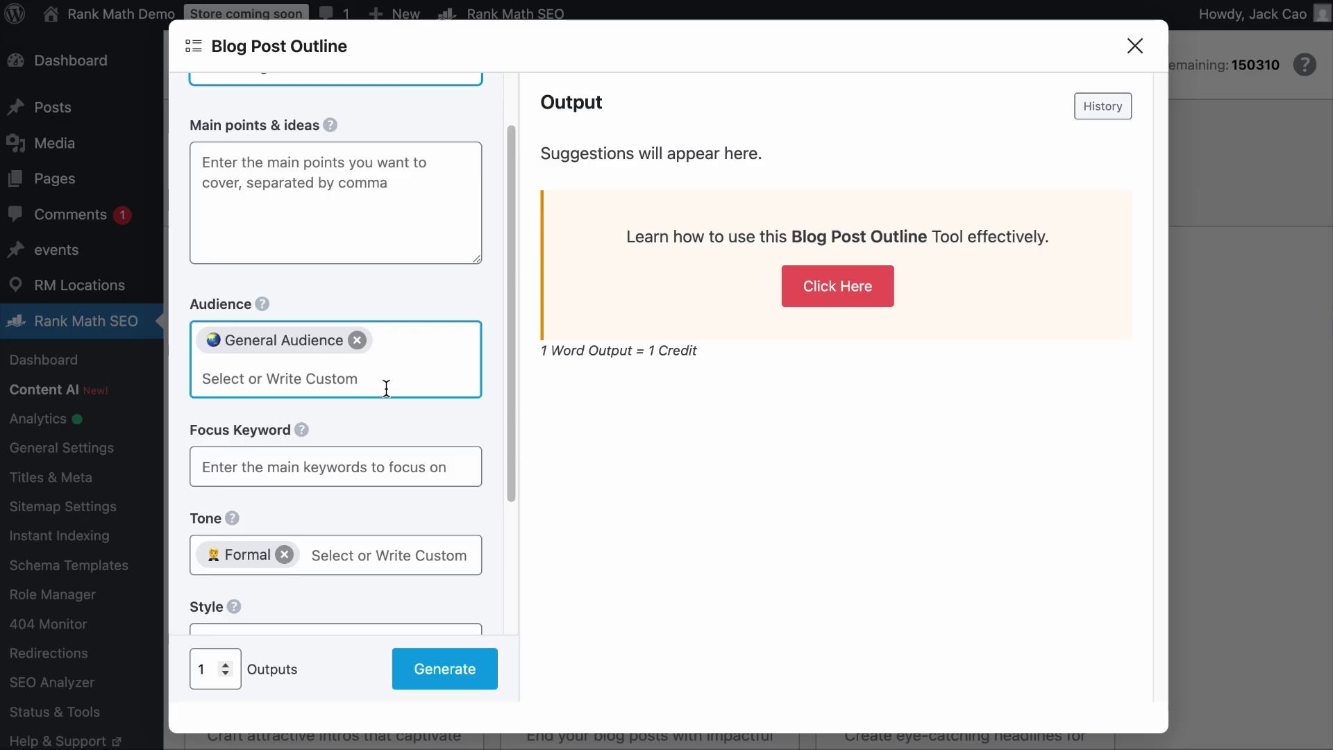
text(stu)
click(362, 413)
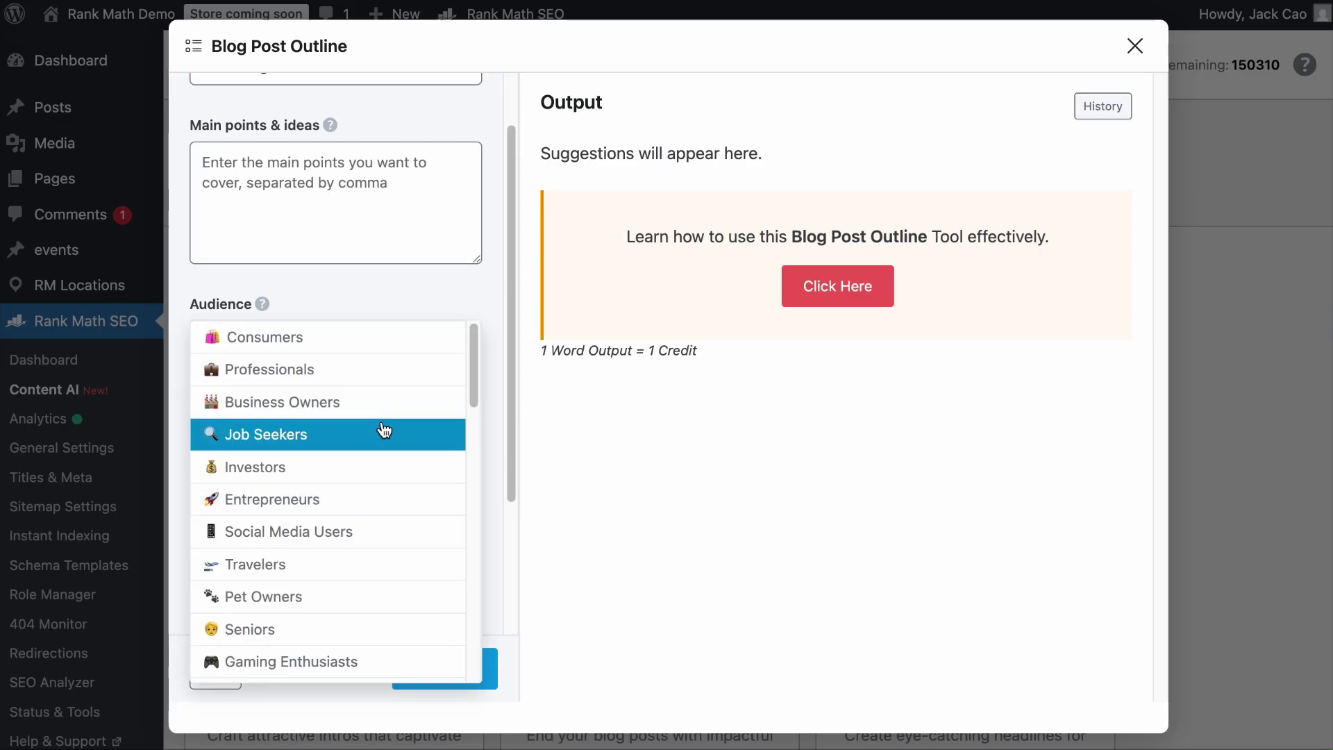
scroll(384, 430, down, 2)
scroll(384, 430, down, 2)
scroll(385, 431, down, 1)
scroll(384, 430, down, 5)
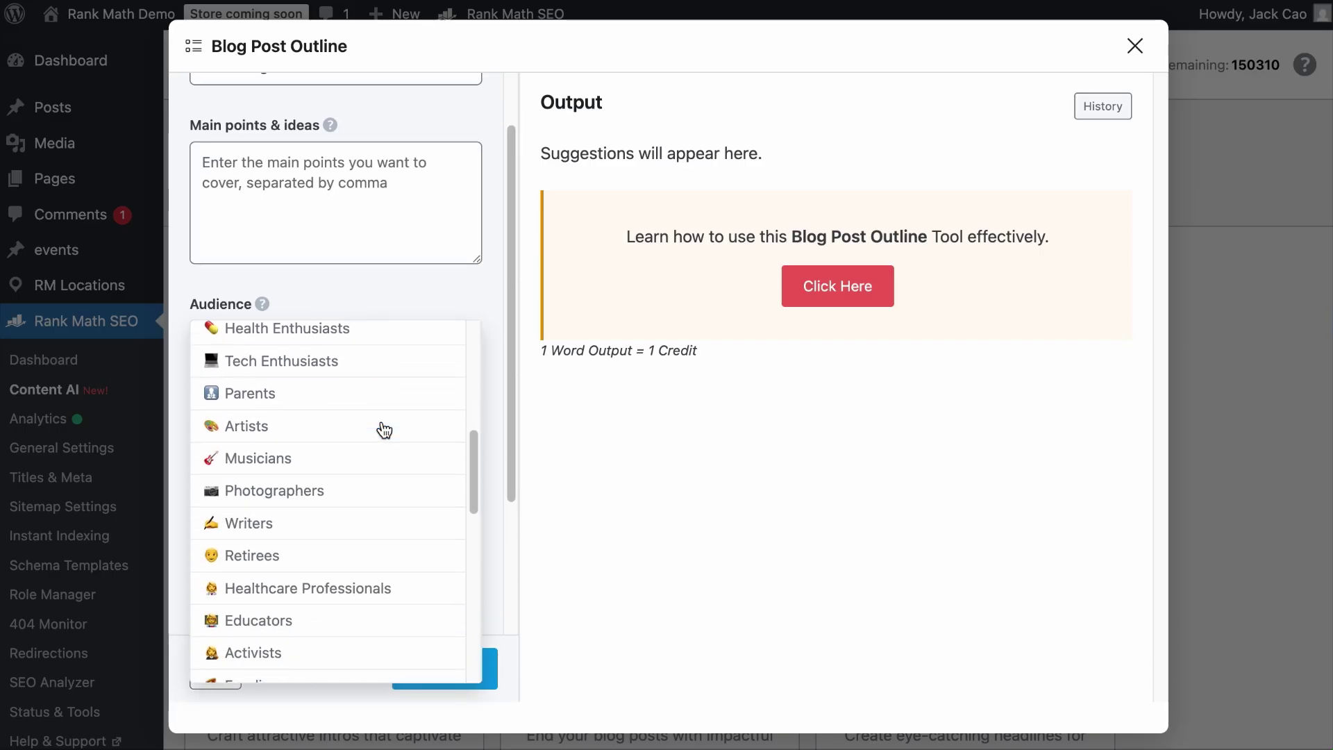
scroll(384, 431, down, 1)
scroll(384, 431, down, 2)
scroll(385, 430, down, 1)
scroll(383, 430, down, 2)
text(Young Professionals)
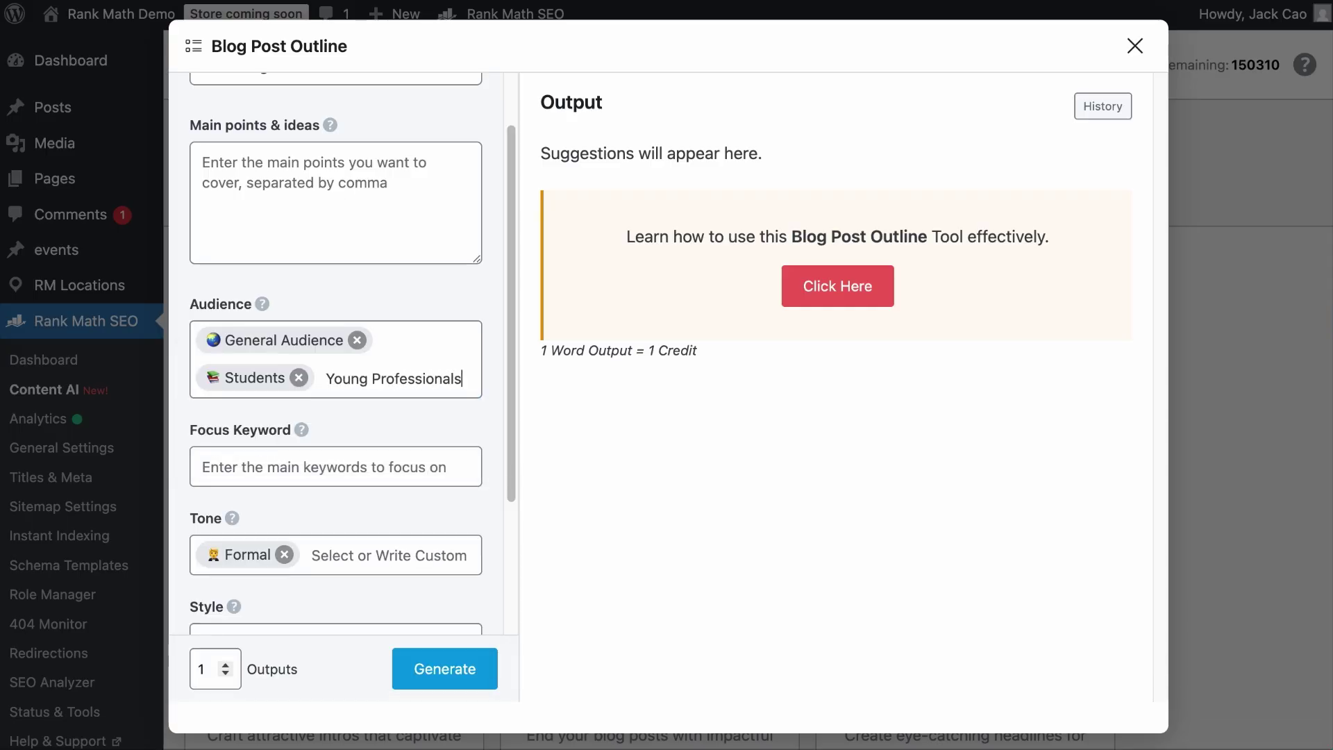
key(Return)
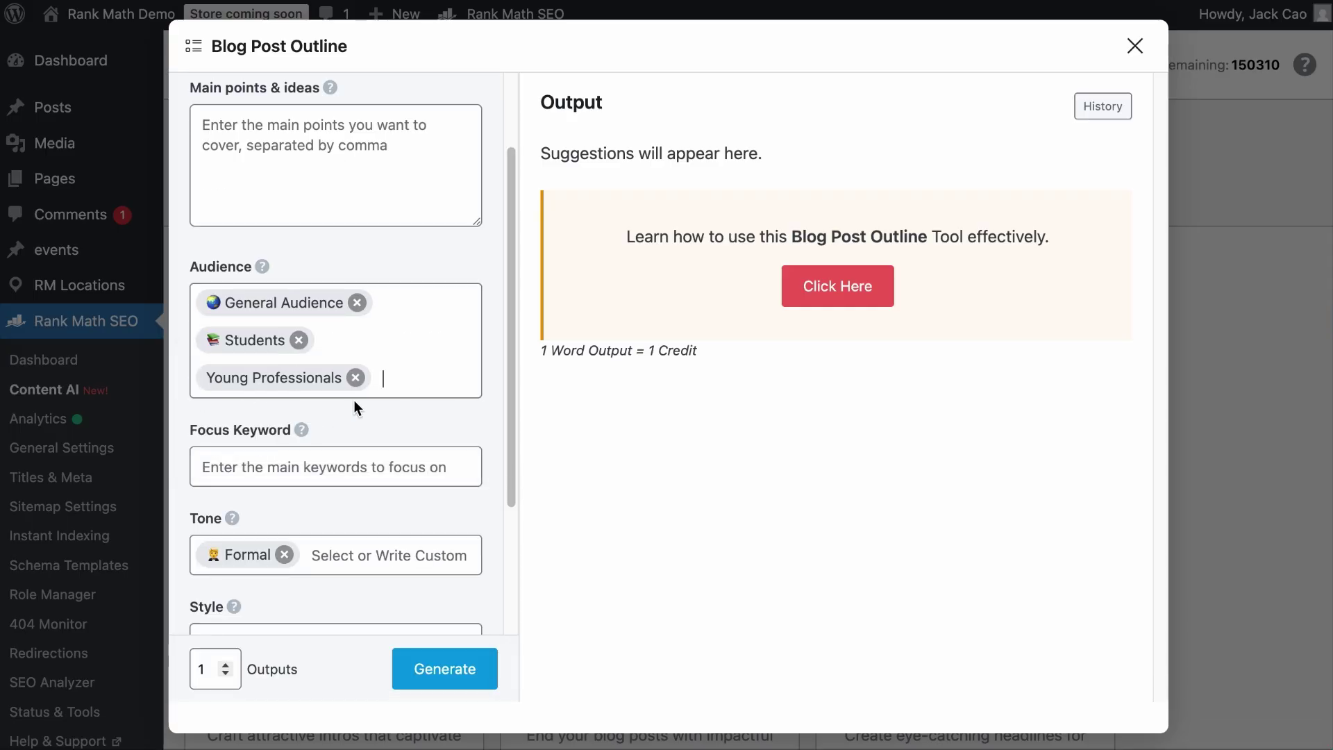
Add Friendly, Trustworthy and Knowledgeable tones alongside Formal in the outline form.
click(278, 467)
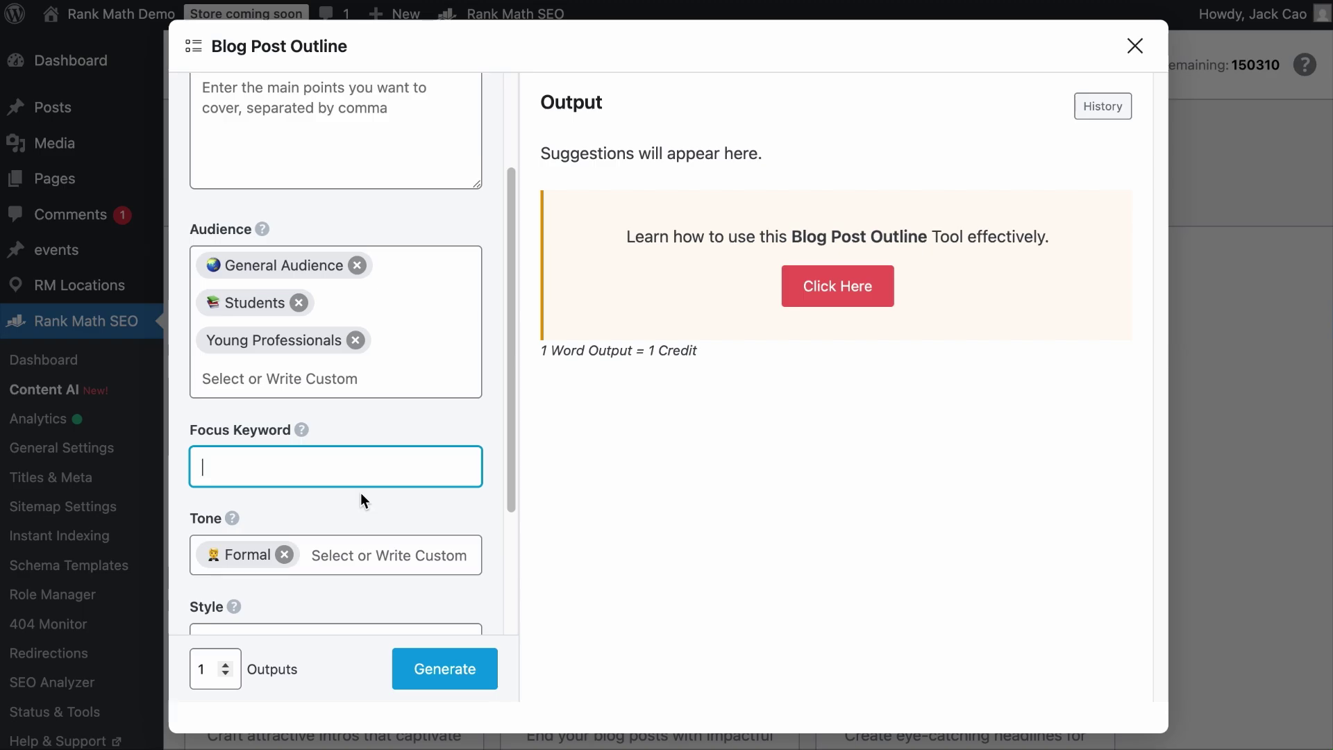
scroll(412, 490, down, 2)
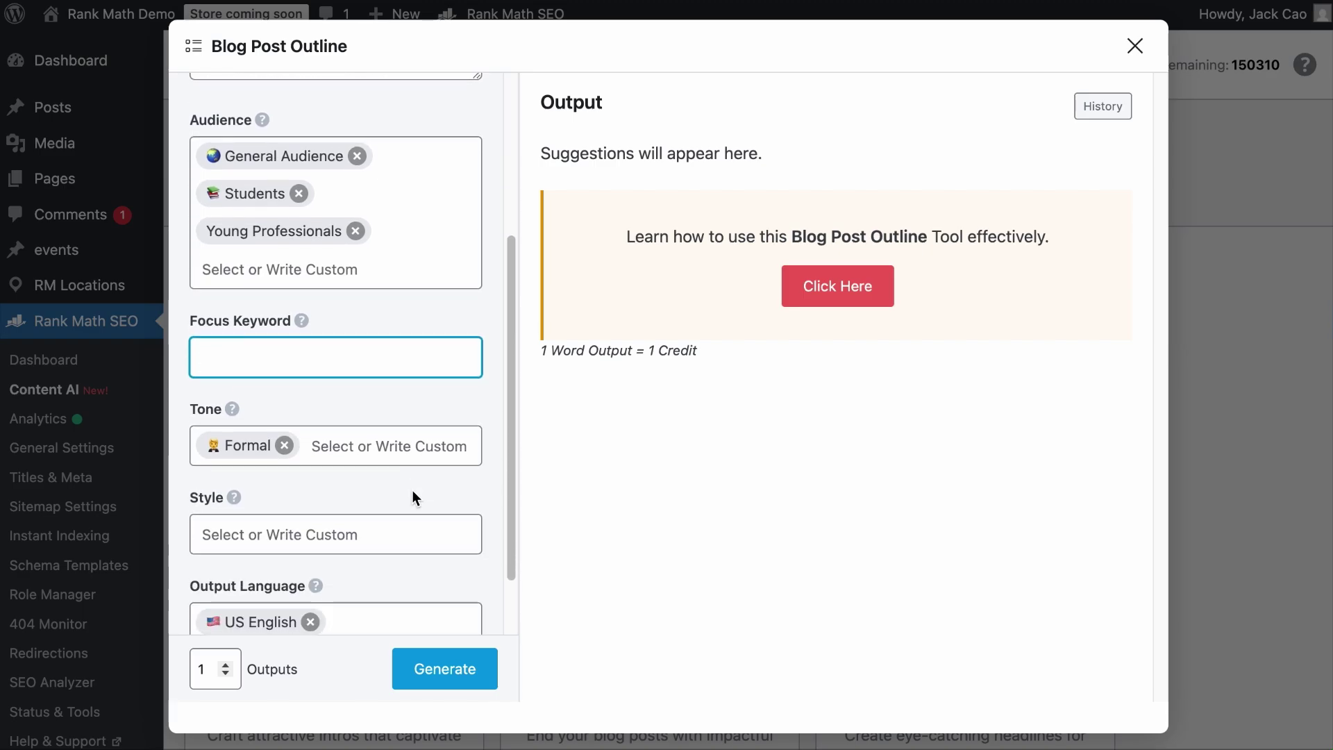
click(396, 446)
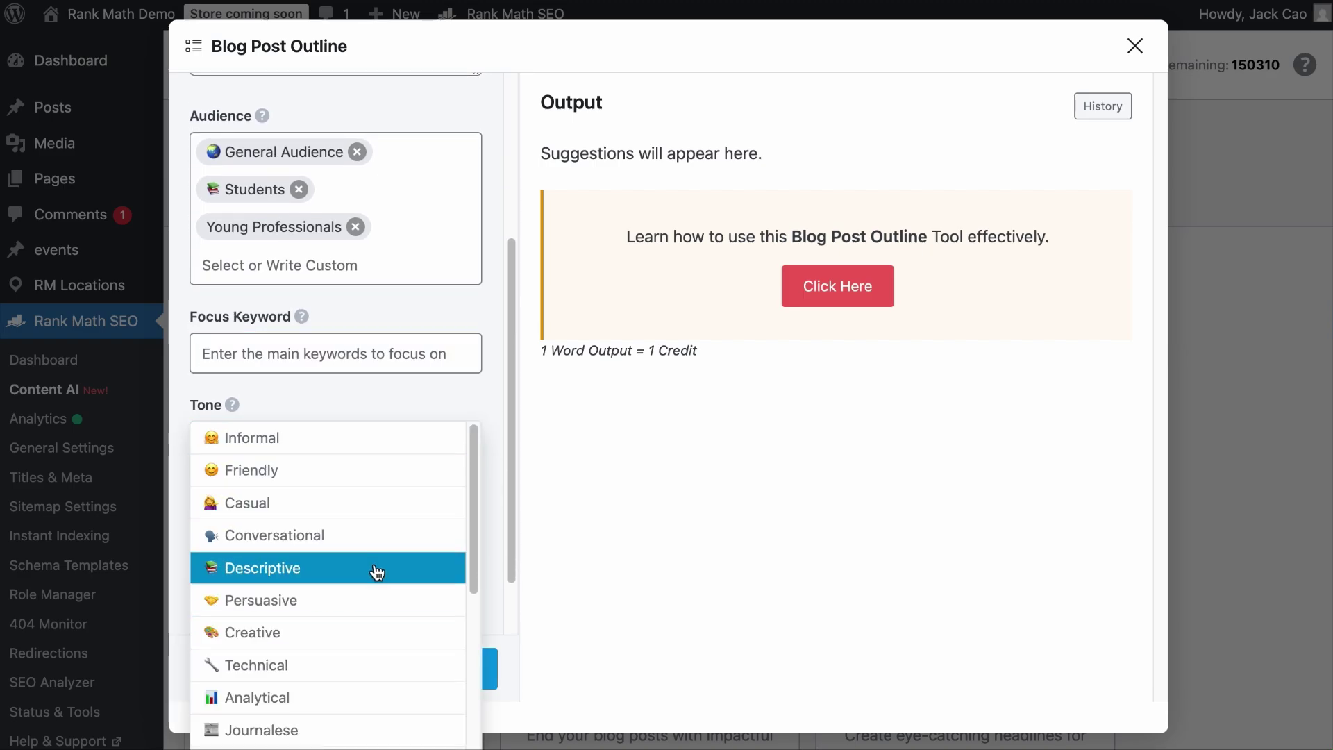
scroll(378, 571, down, 3)
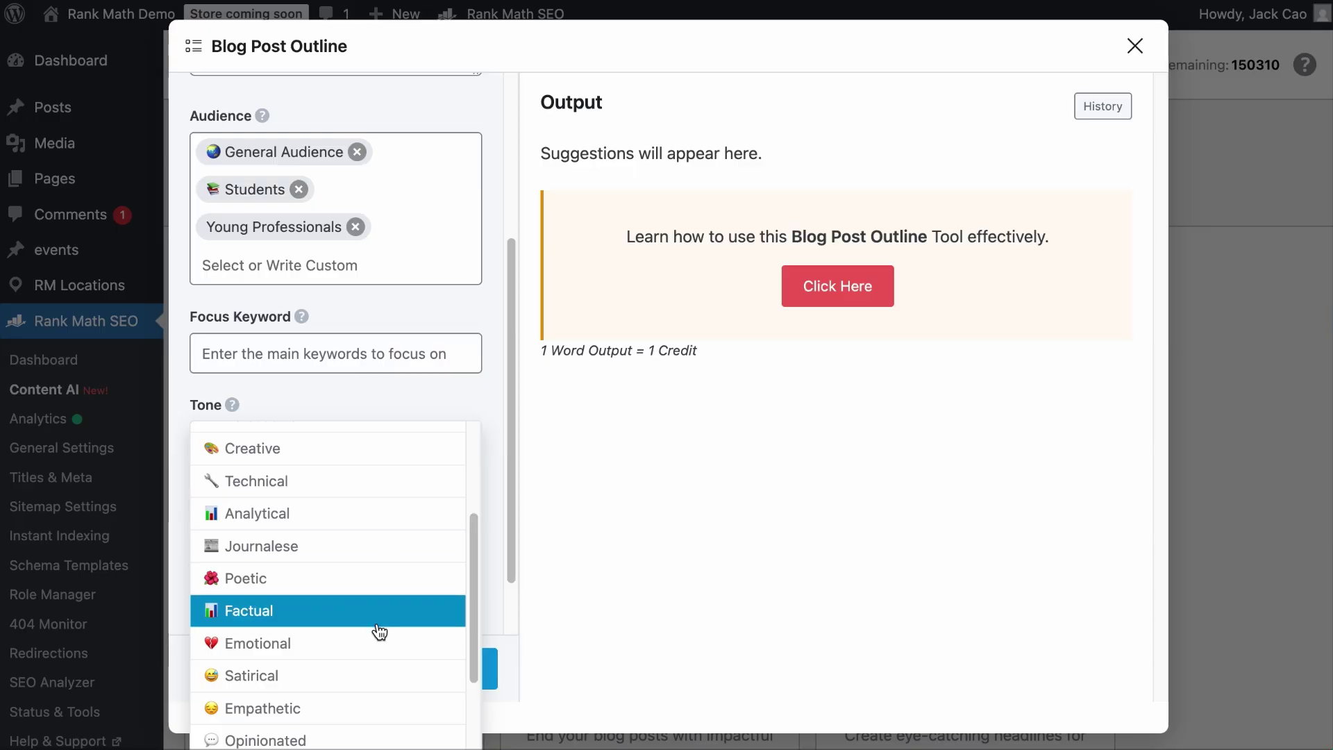
scroll(378, 630, up, 3)
click(345, 468)
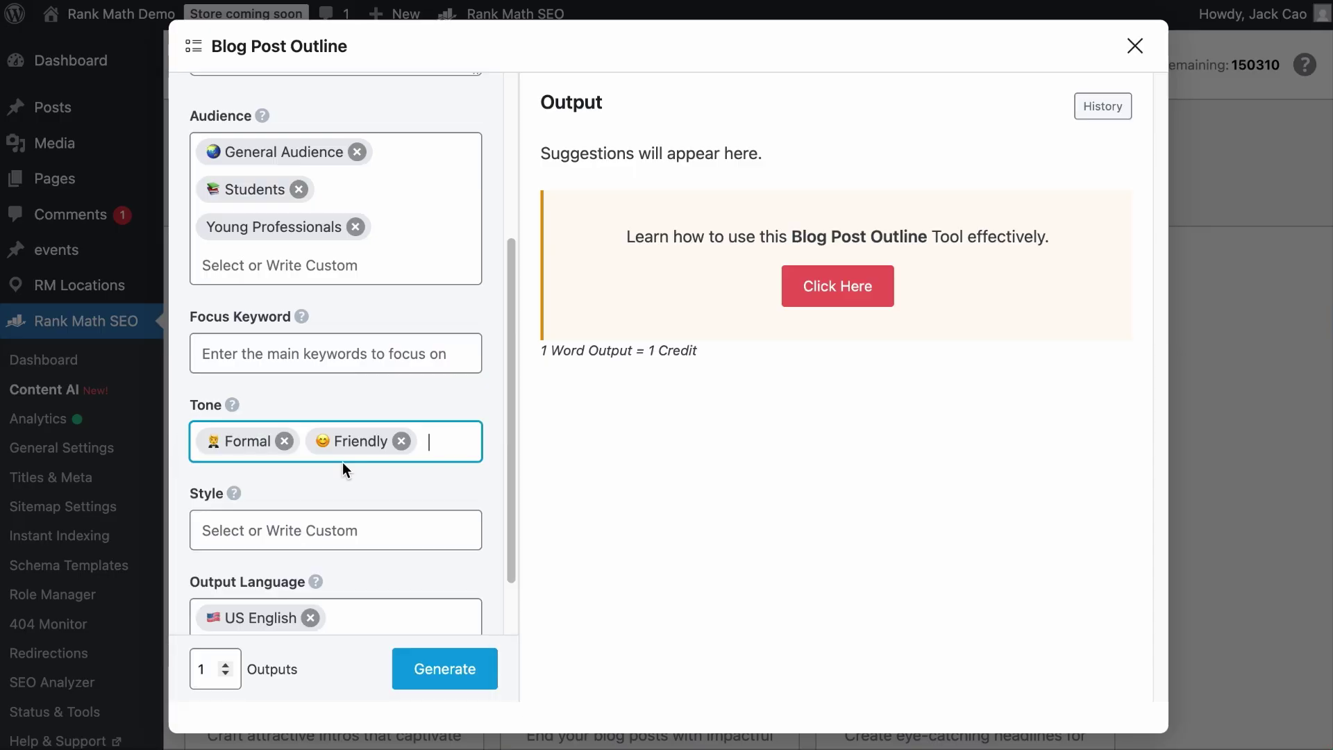
click(426, 453)
scroll(419, 452, down, 1)
scroll(417, 521, down, 1)
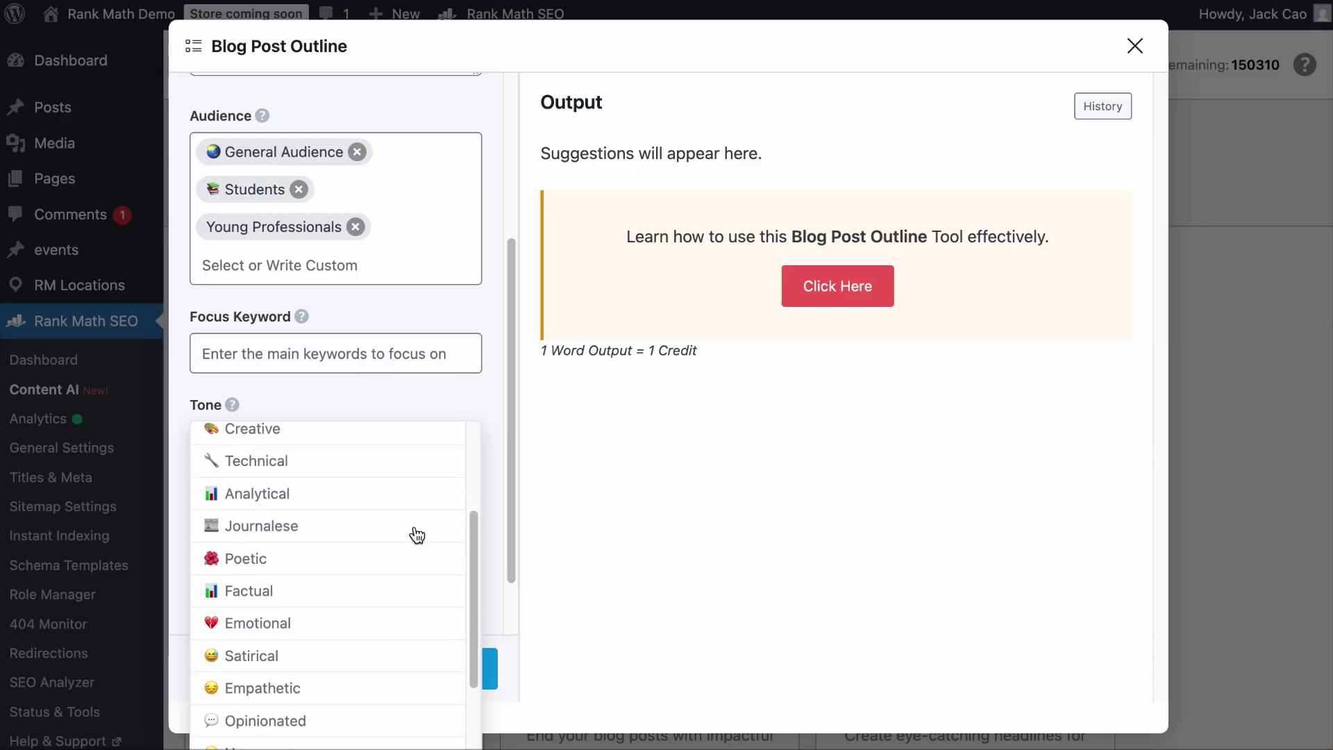
scroll(417, 535, down, 2)
text(Trustw)
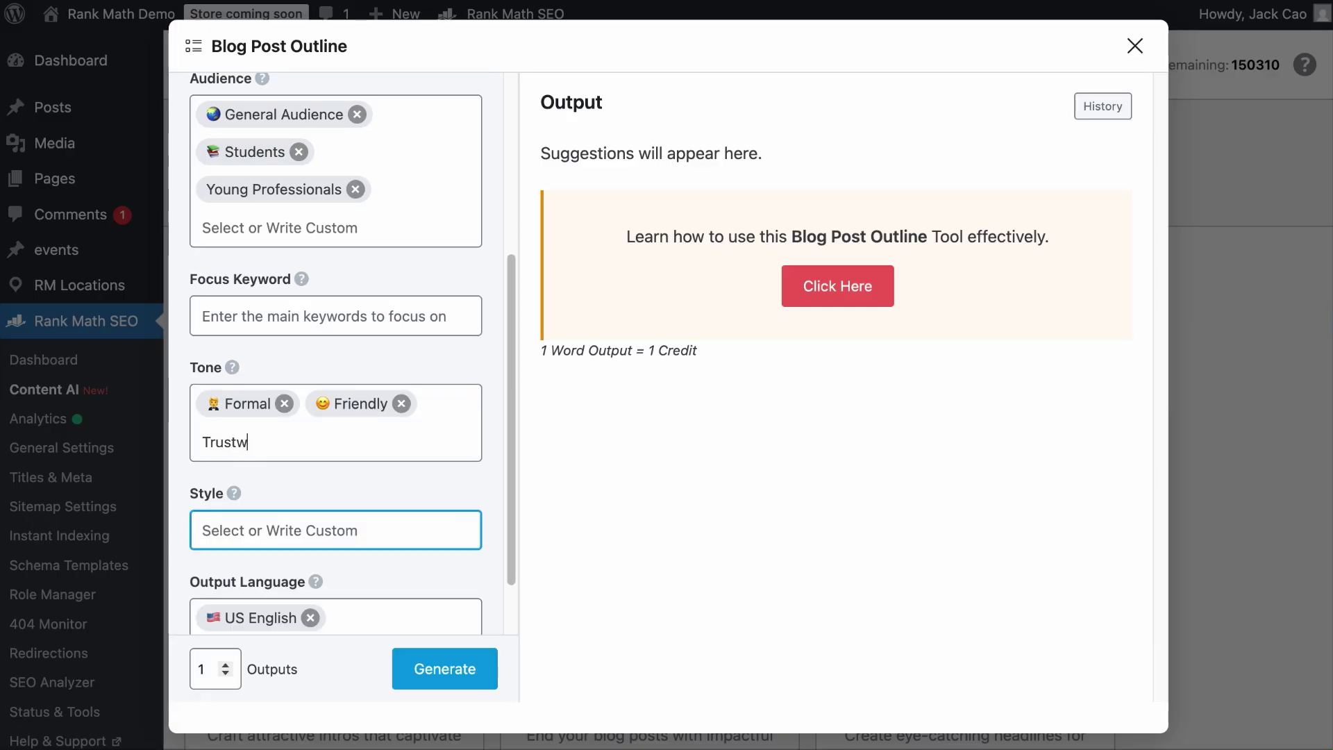
text(orthy)
key(Return)
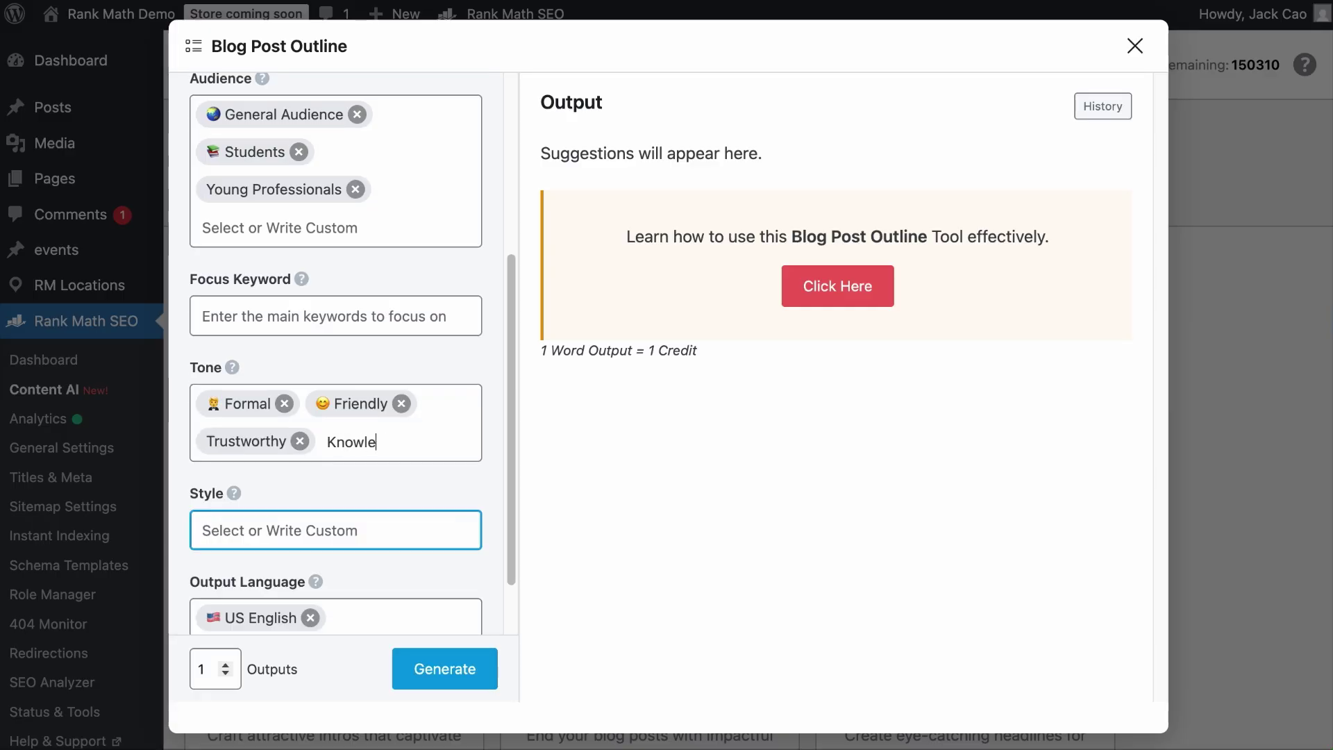
key(Return)
scroll(393, 563, down, 2)
click(350, 466)
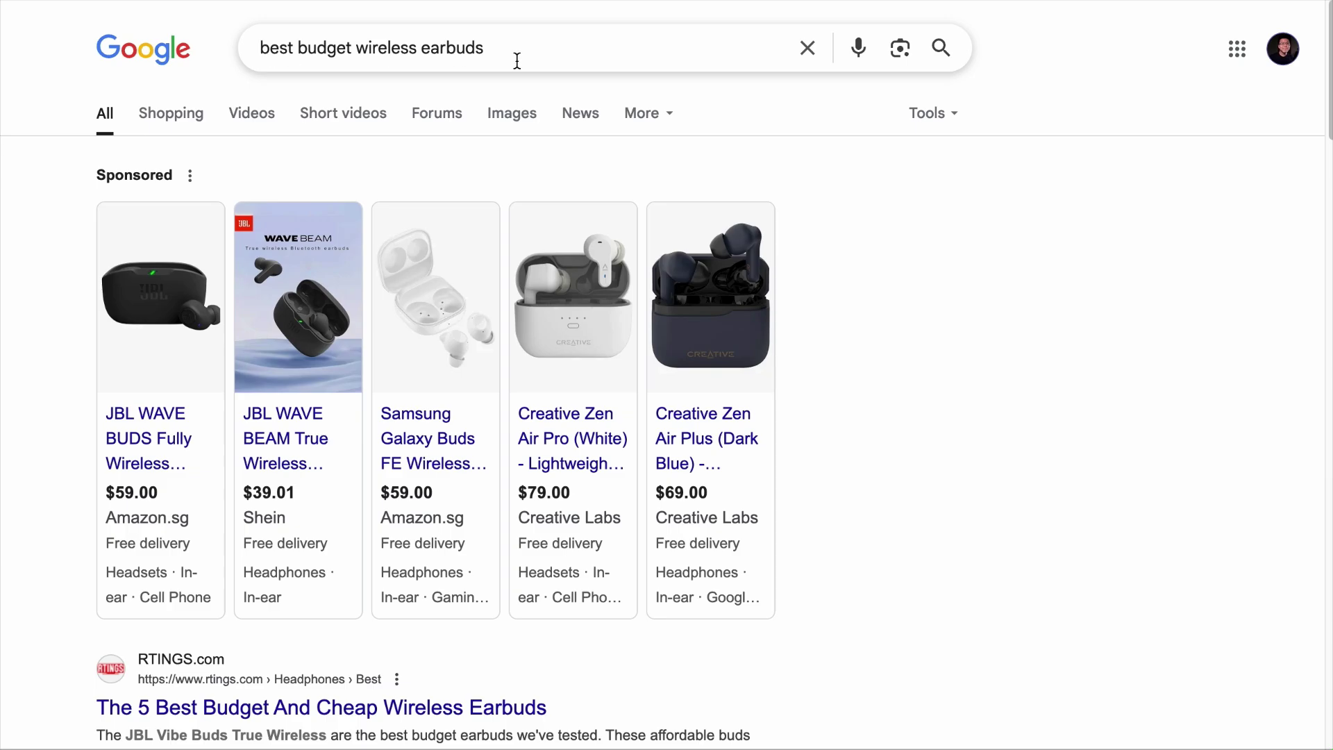
scroll(635, 327, down, 3)
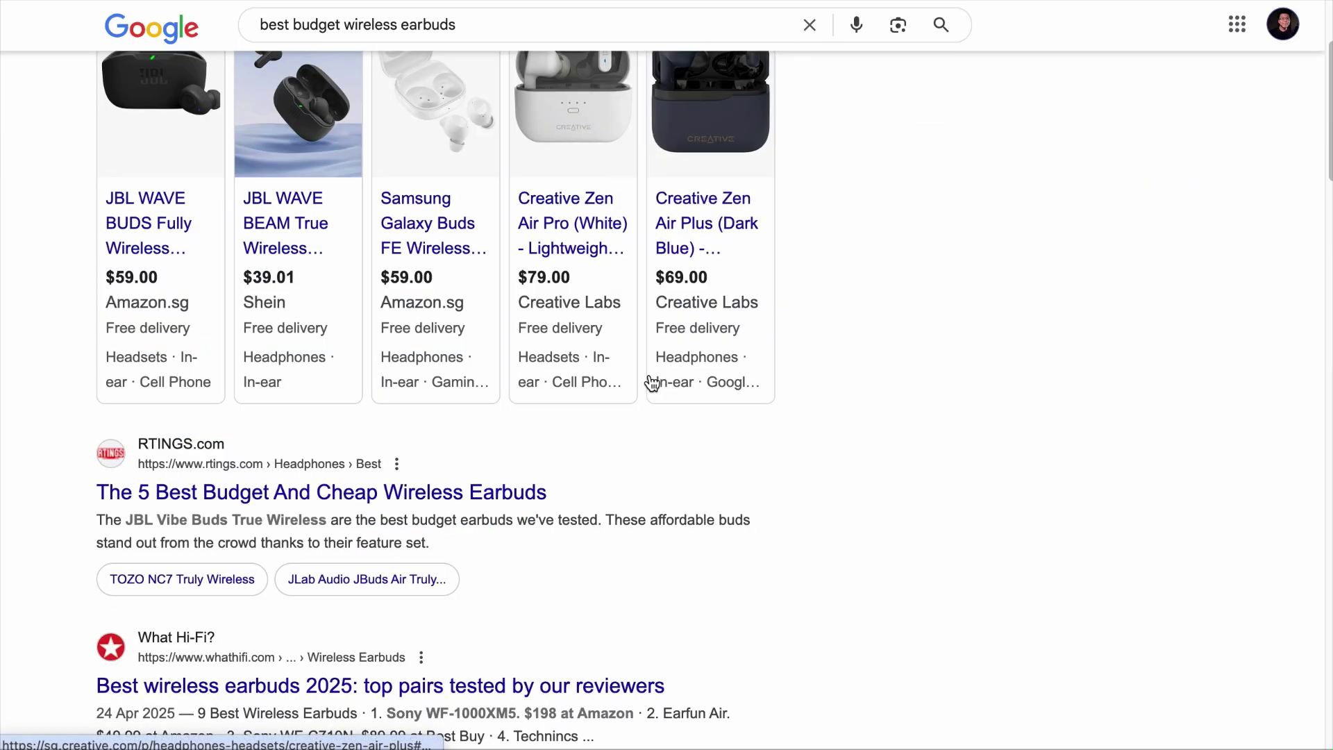
scroll(646, 380, down, 1)
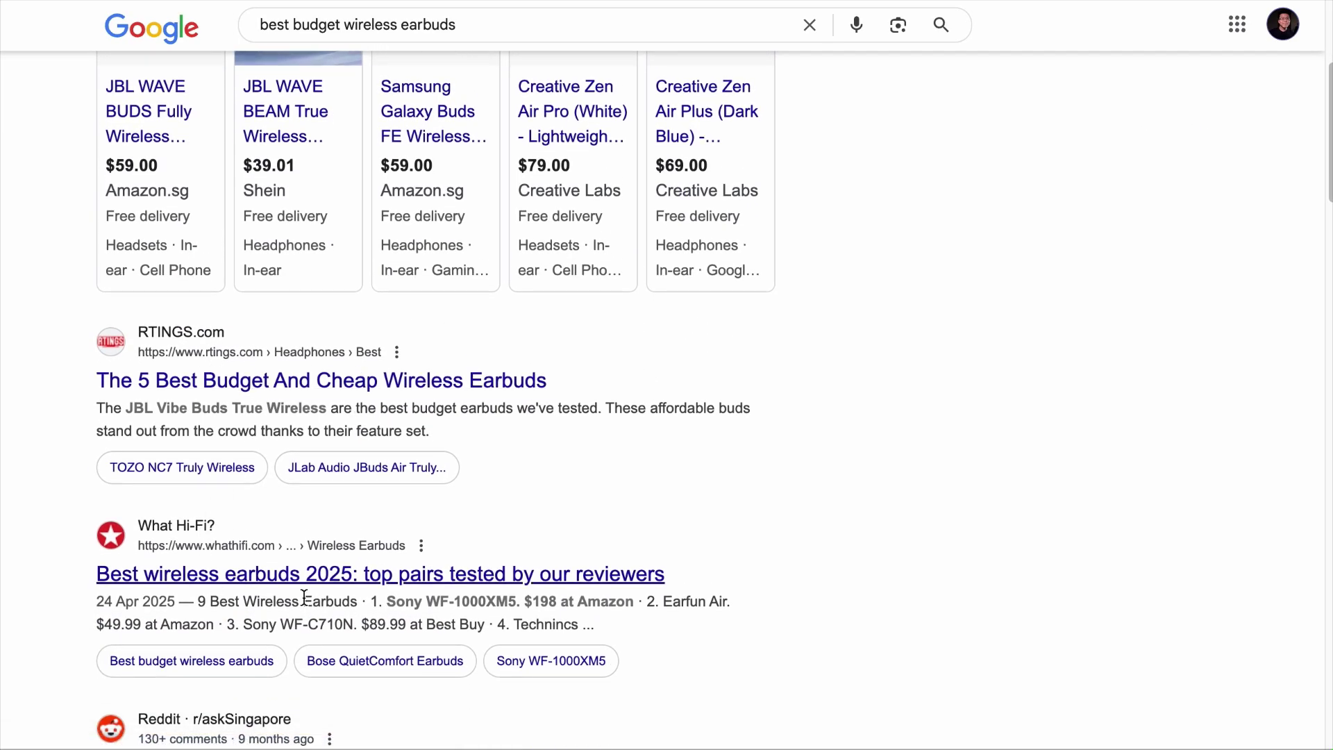
scroll(530, 597, down, 3)
scroll(530, 596, down, 3)
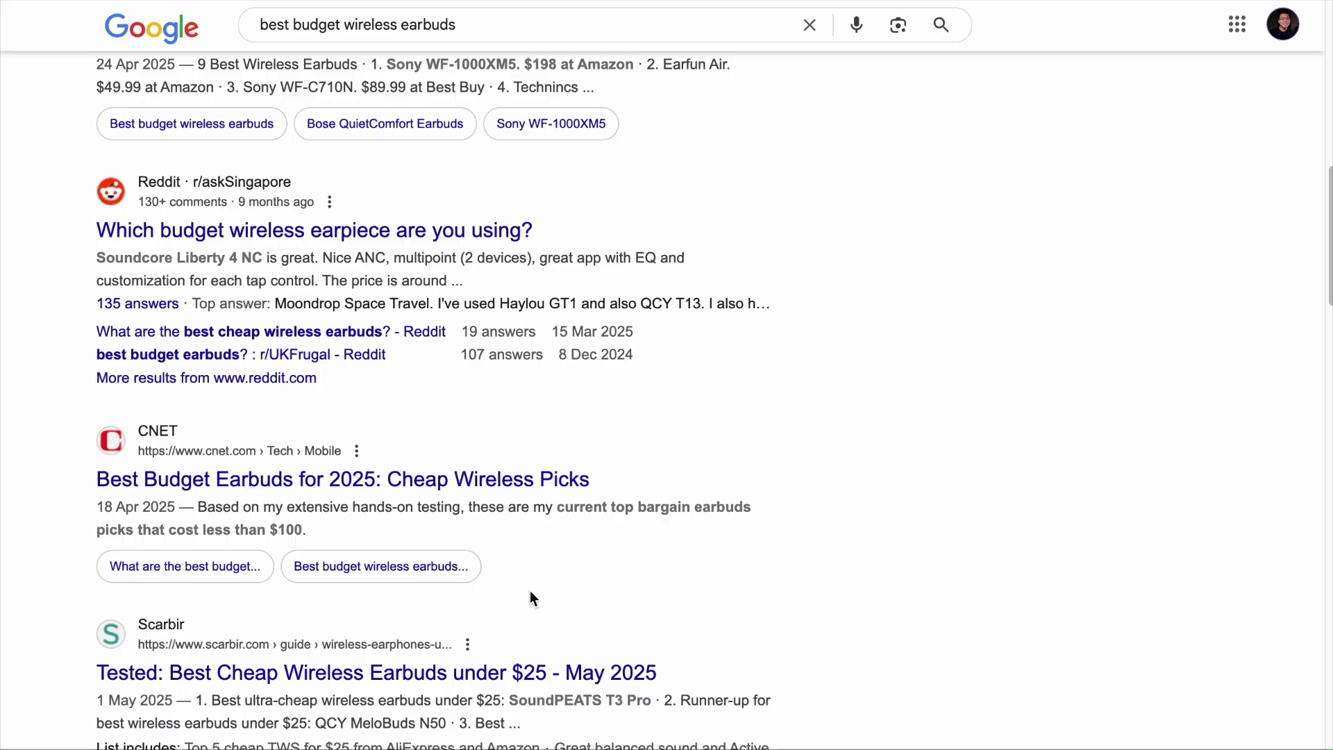
scroll(531, 596, up, 1)
scroll(530, 597, up, 2)
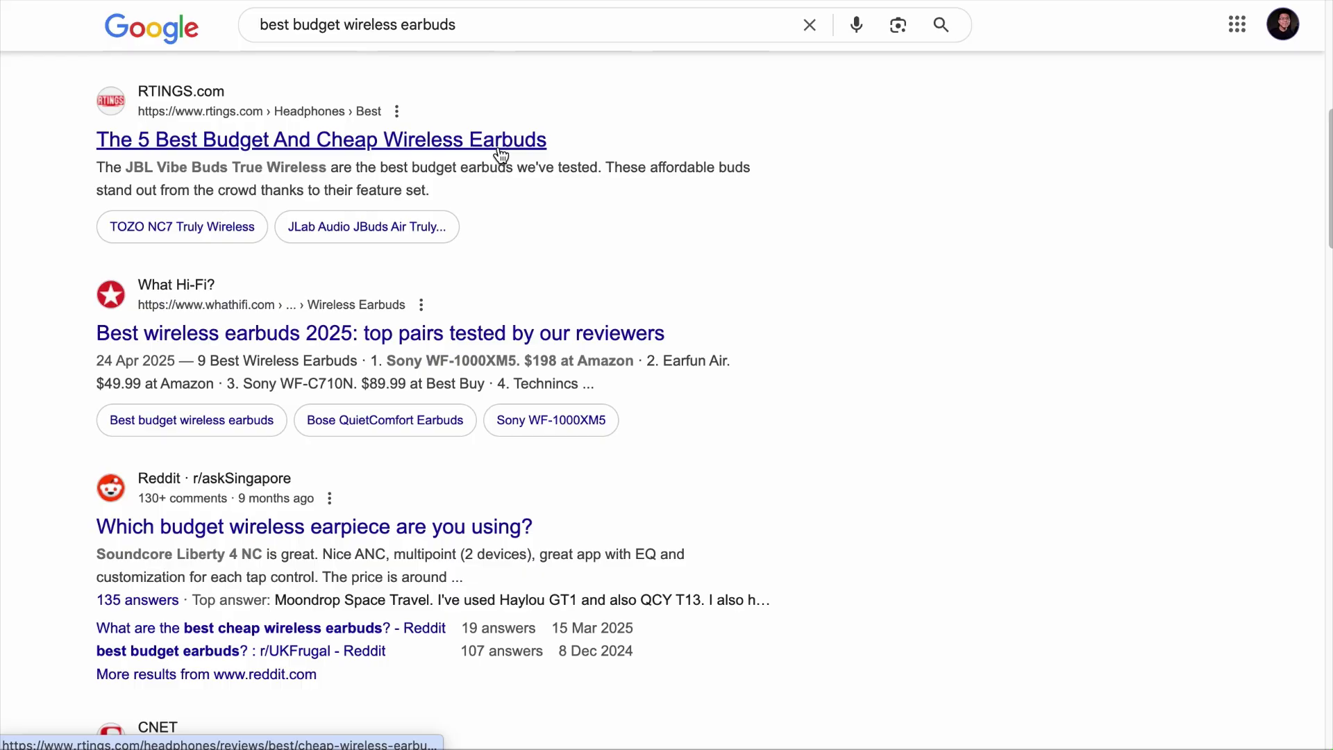
Skim the What Hi-Fi budget earbuds article from the Google results.
right_click(309, 335)
click(308, 336)
scroll(690, 375, down, 5)
scroll(691, 373, down, 5)
scroll(690, 373, down, 5)
scroll(690, 373, down, 3)
scroll(690, 373, down, 5)
scroll(690, 372, down, 5)
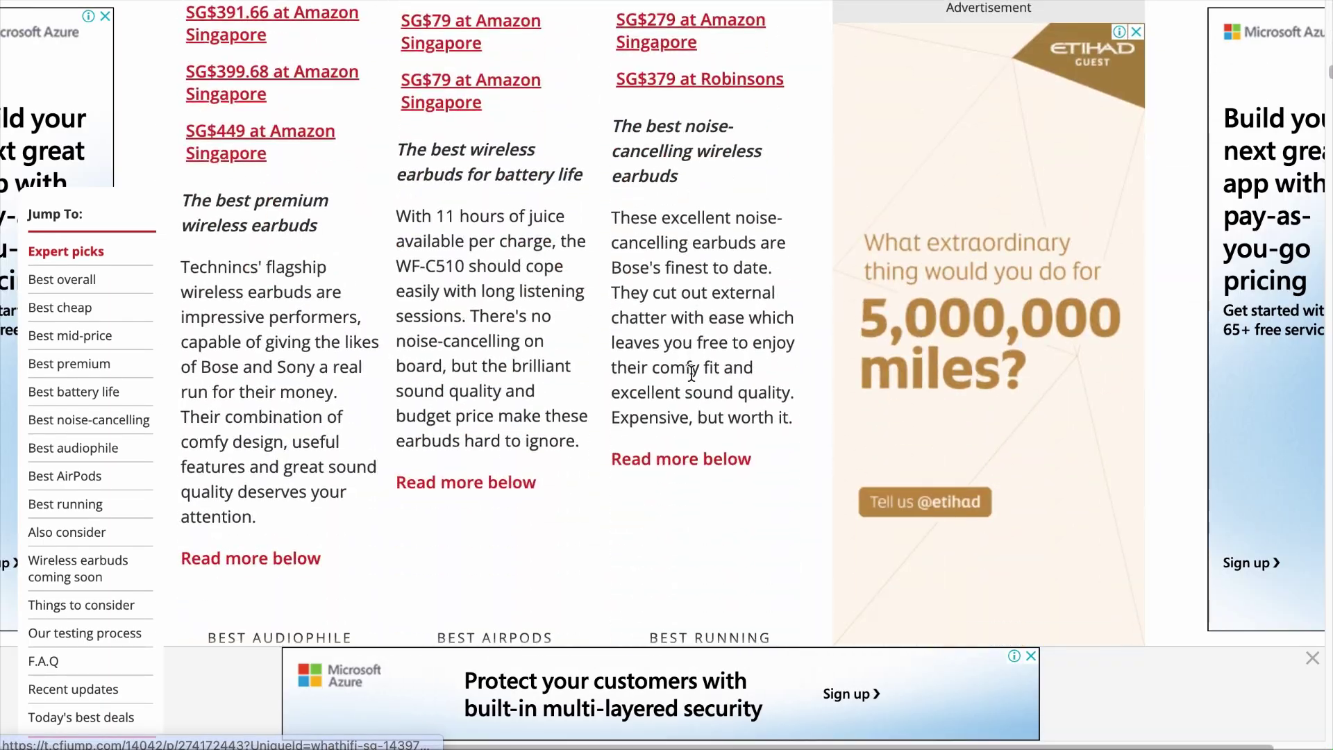
scroll(690, 375, down, 5)
key(alt+Left)
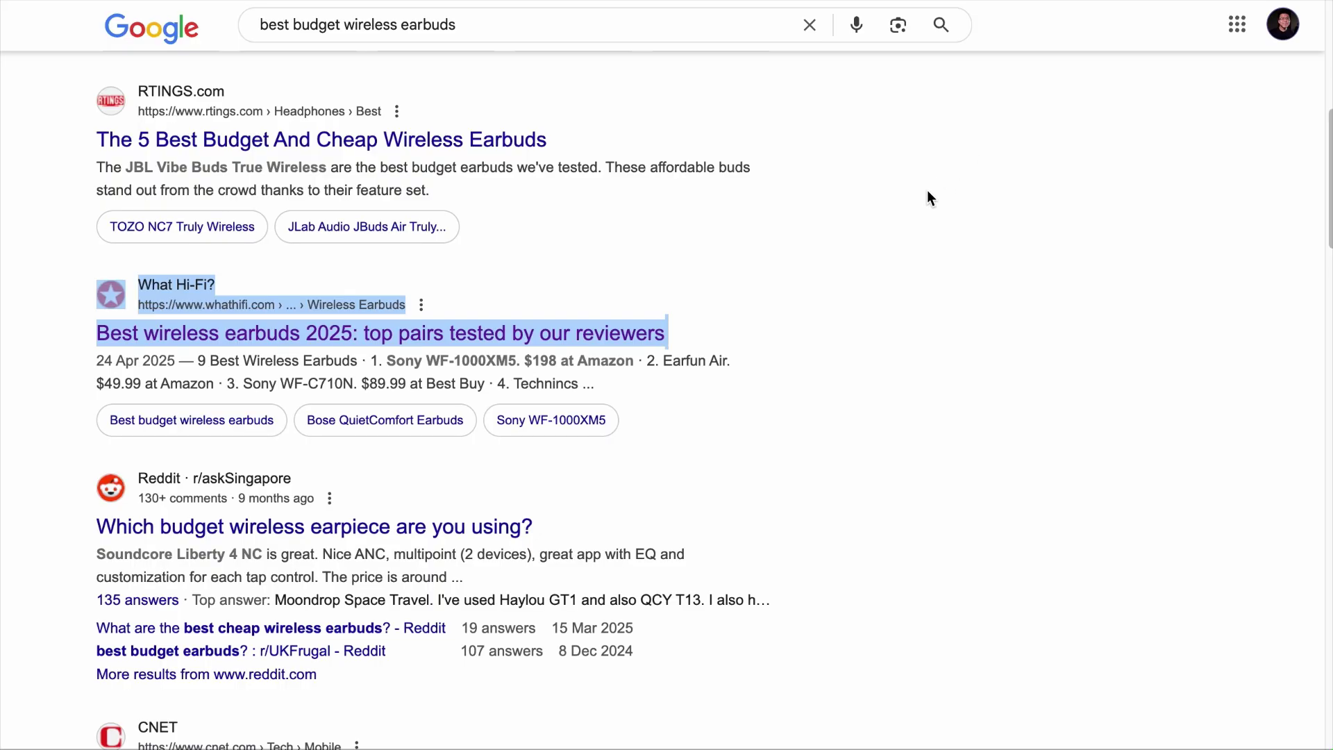
scroll(825, 302, down, 2)
scroll(600, 282, down, 4)
Read the CNET budget earbuds guide, dismissing its cookie banner and expanding the table of contents.
right_click(432, 279)
click(459, 293)
scroll(789, 375, down, 5)
click(778, 533)
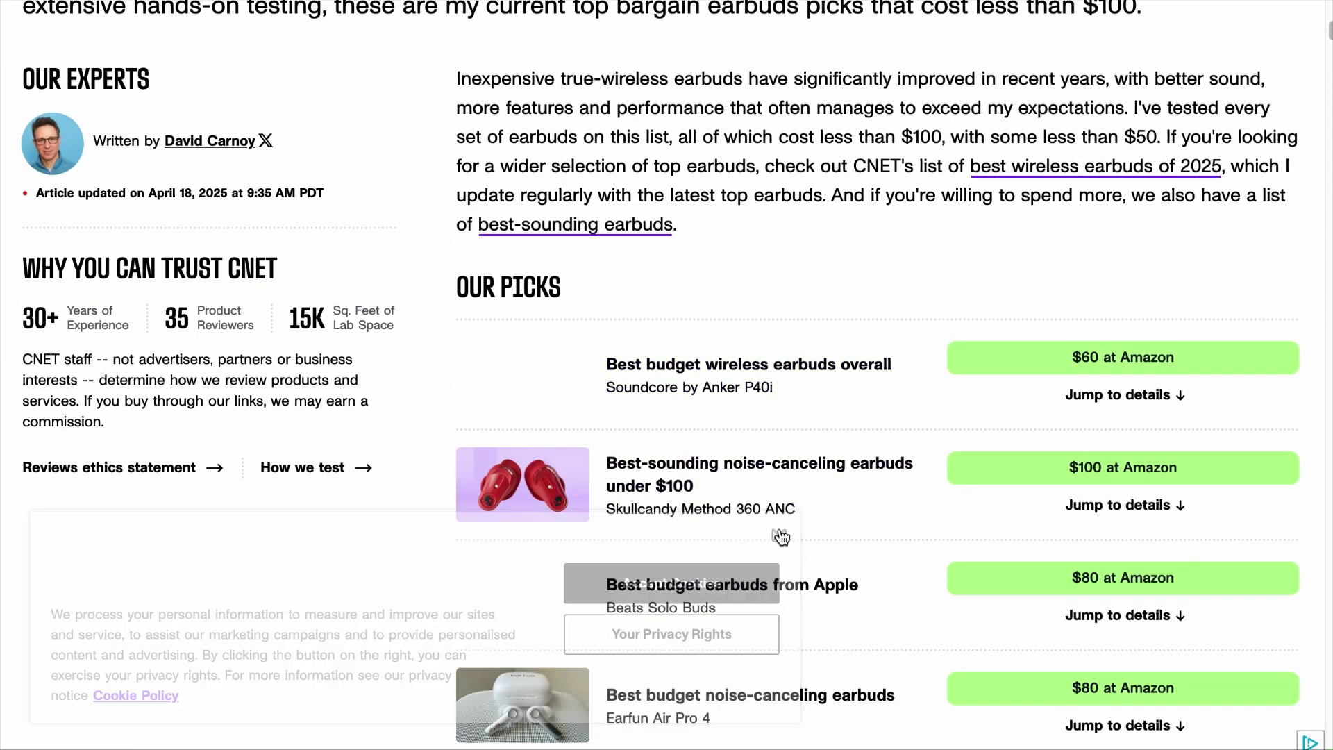
scroll(781, 531, down, 3)
scroll(780, 526, down, 10)
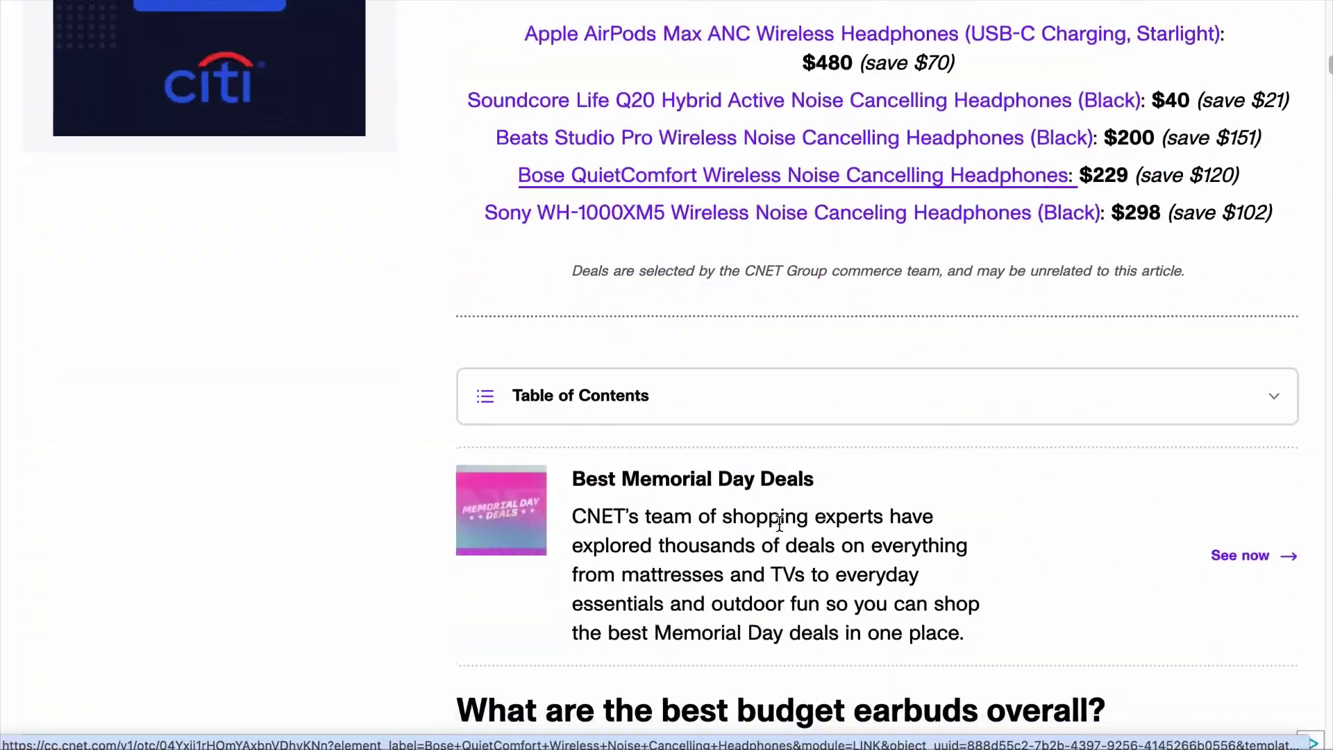
scroll(833, 312, down, 3)
click(957, 78)
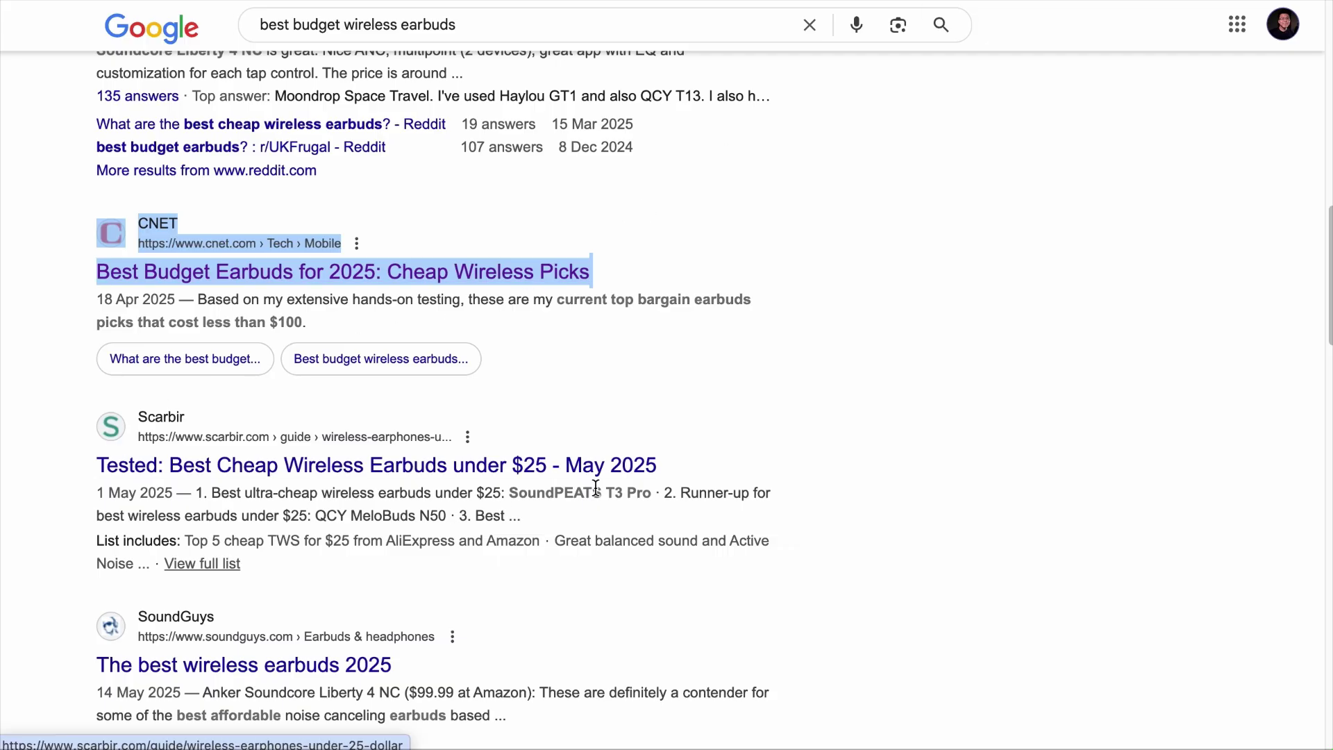
scroll(504, 499, down, 1)
scroll(505, 499, down, 3)
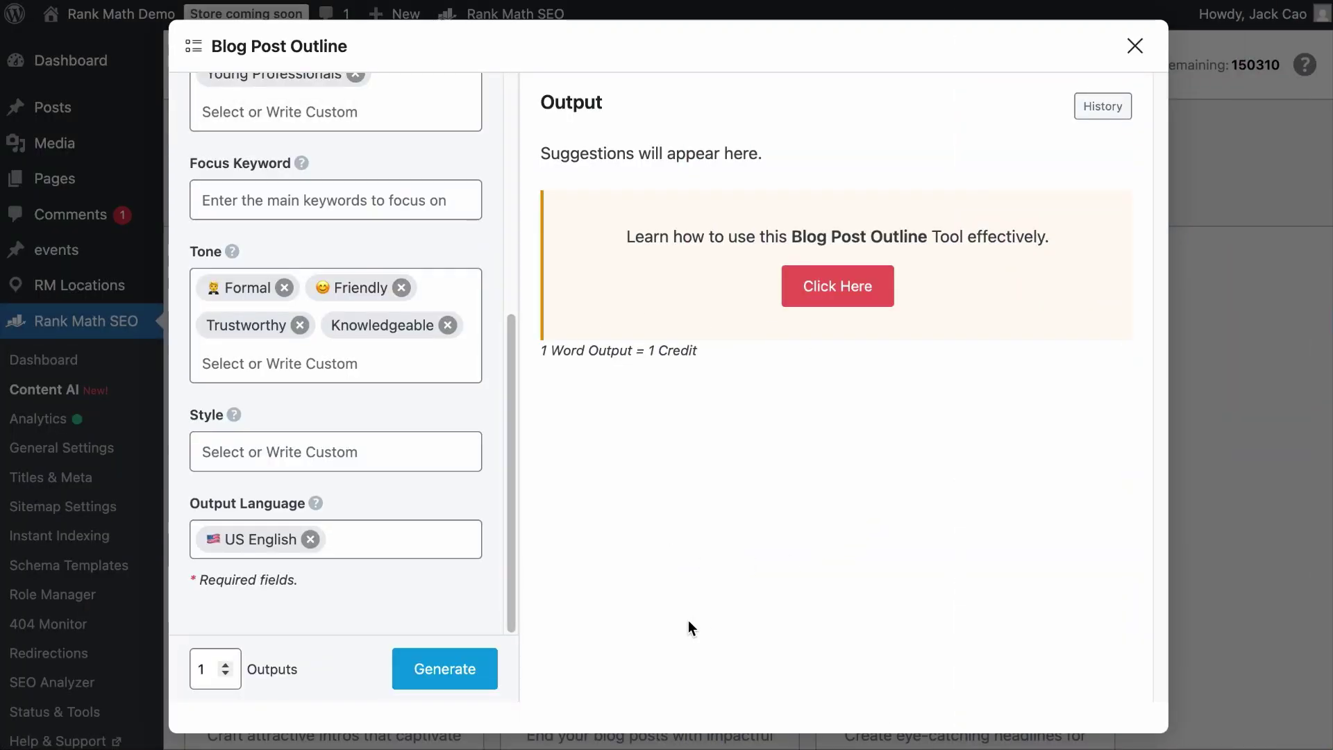
Set Listicle as the Blog Post Outline's writing style.
click(401, 456)
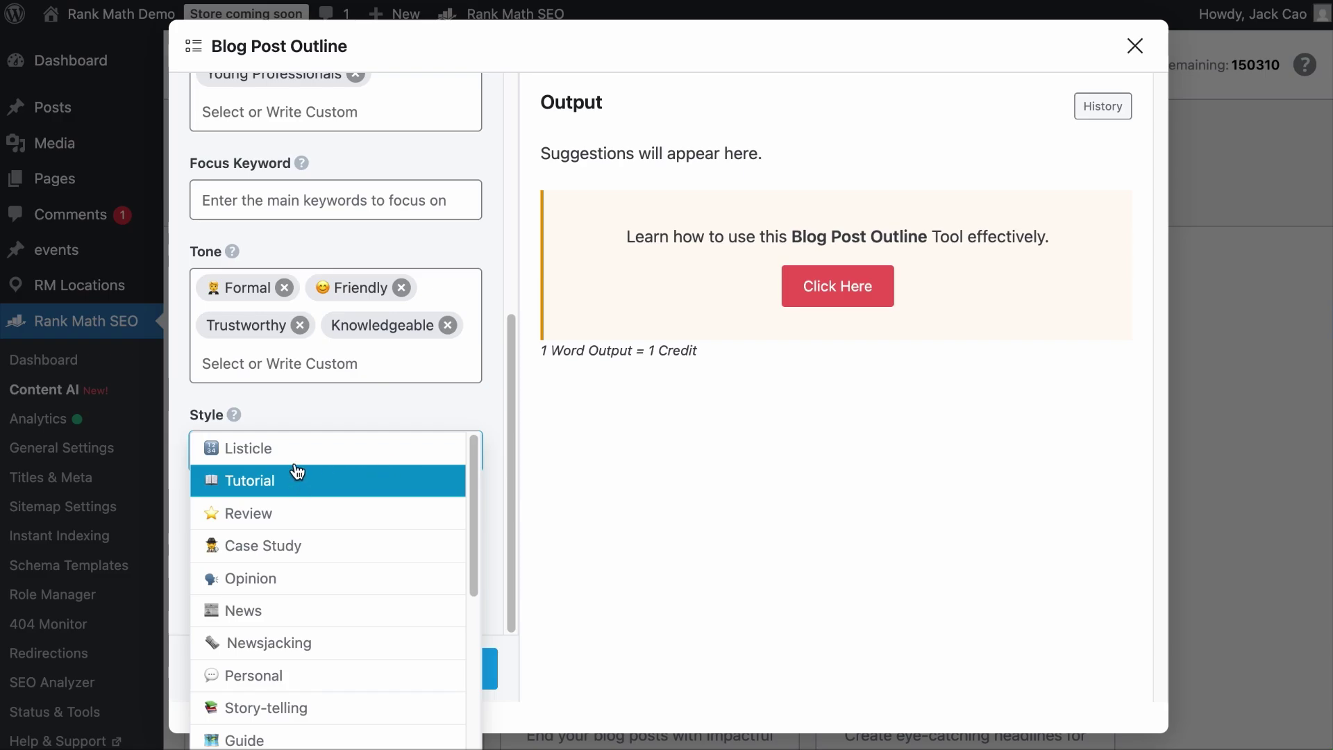
click(296, 450)
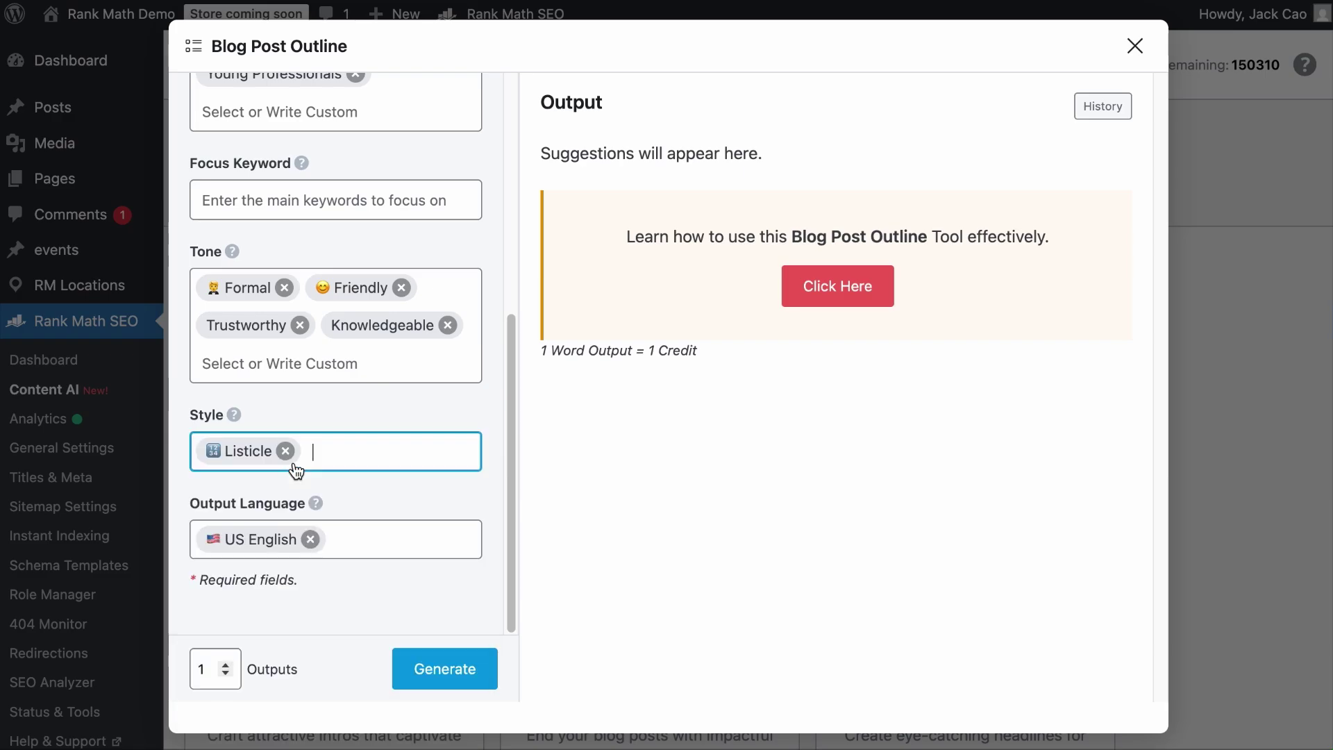
click(408, 452)
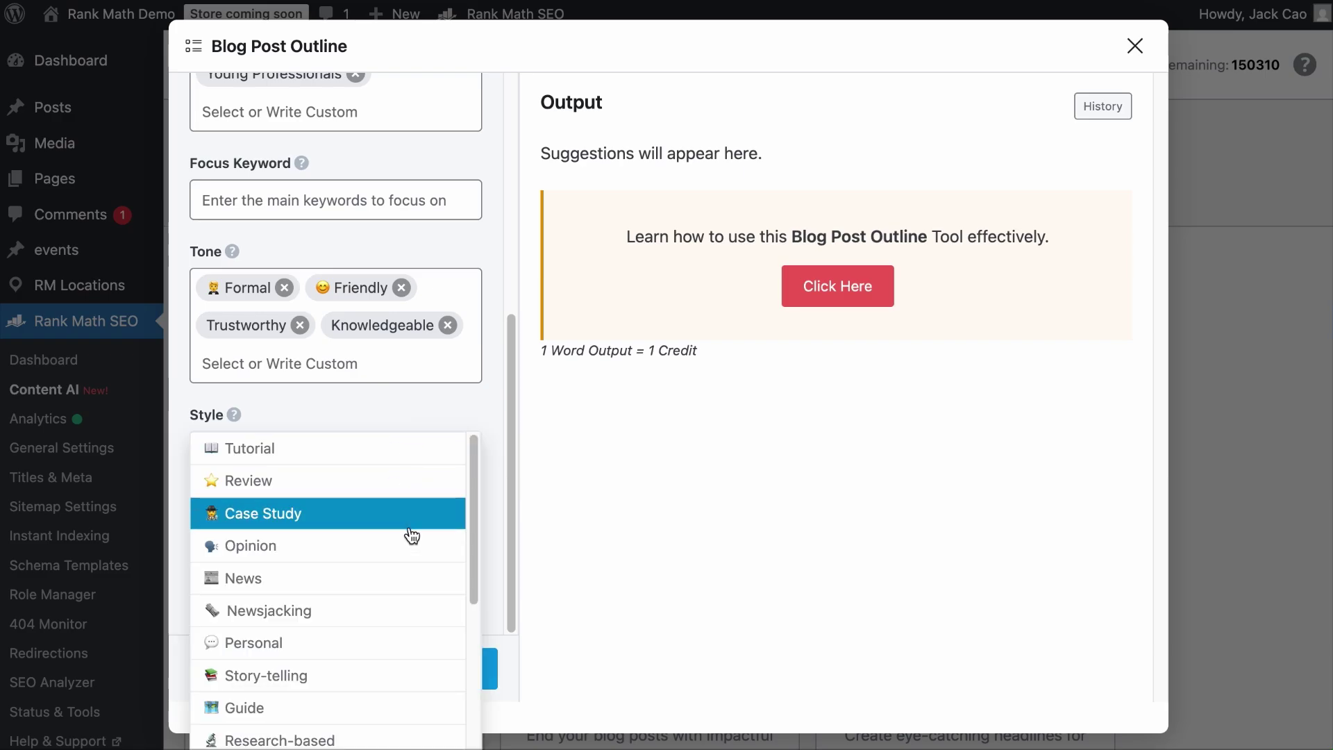
scroll(411, 535, down, 5)
scroll(412, 535, down, 1)
scroll(411, 535, down, 1)
scroll(411, 535, down, 1)
click(605, 515)
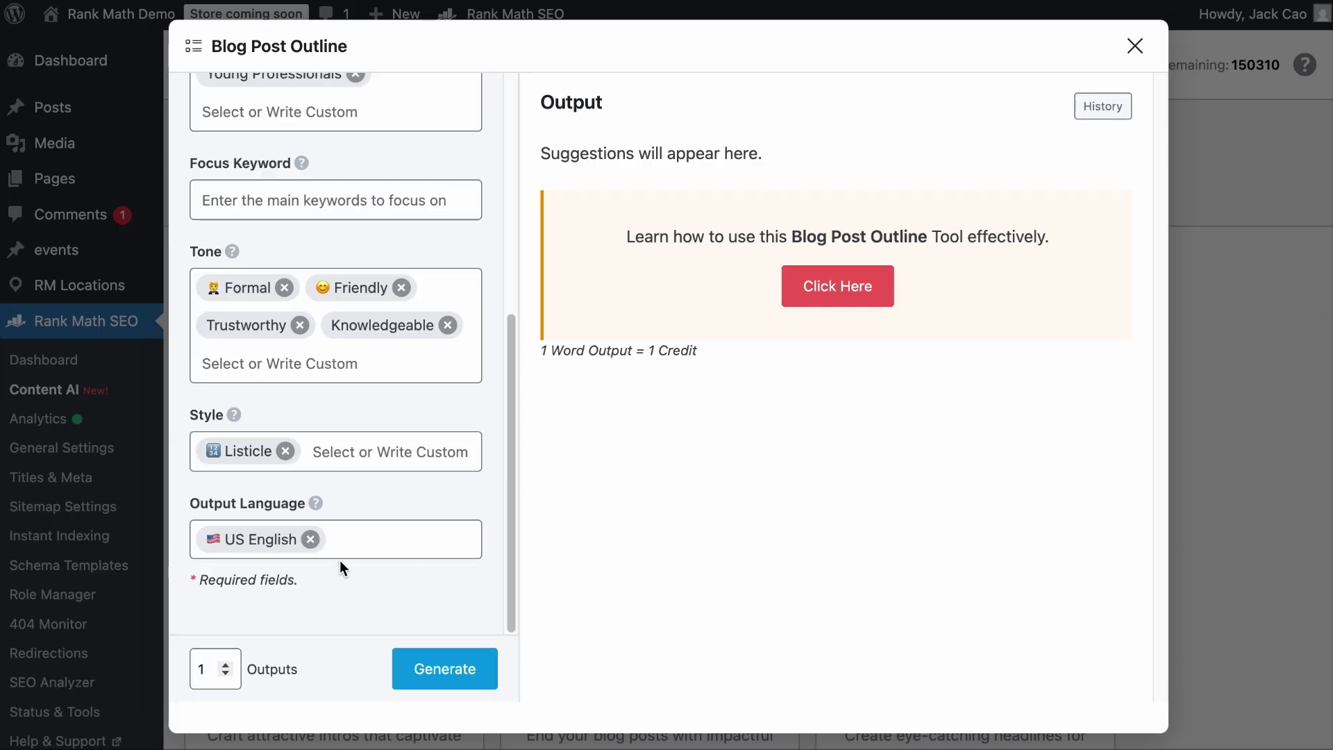
Generate and regenerate a Best Budget Wireless Earbuds listicle outline, then copy it into the draft.
click(414, 668)
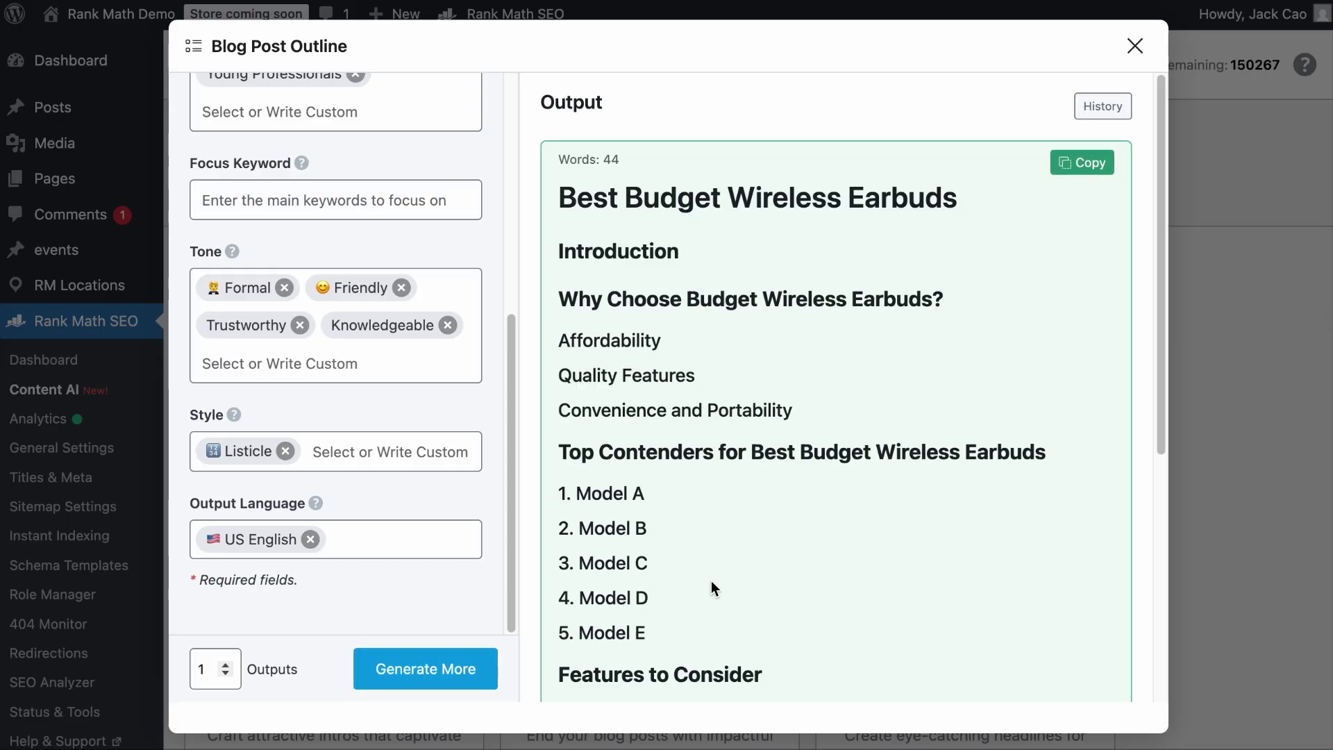
scroll(744, 571, down, 4)
scroll(745, 572, down, 3)
scroll(745, 571, up, 7)
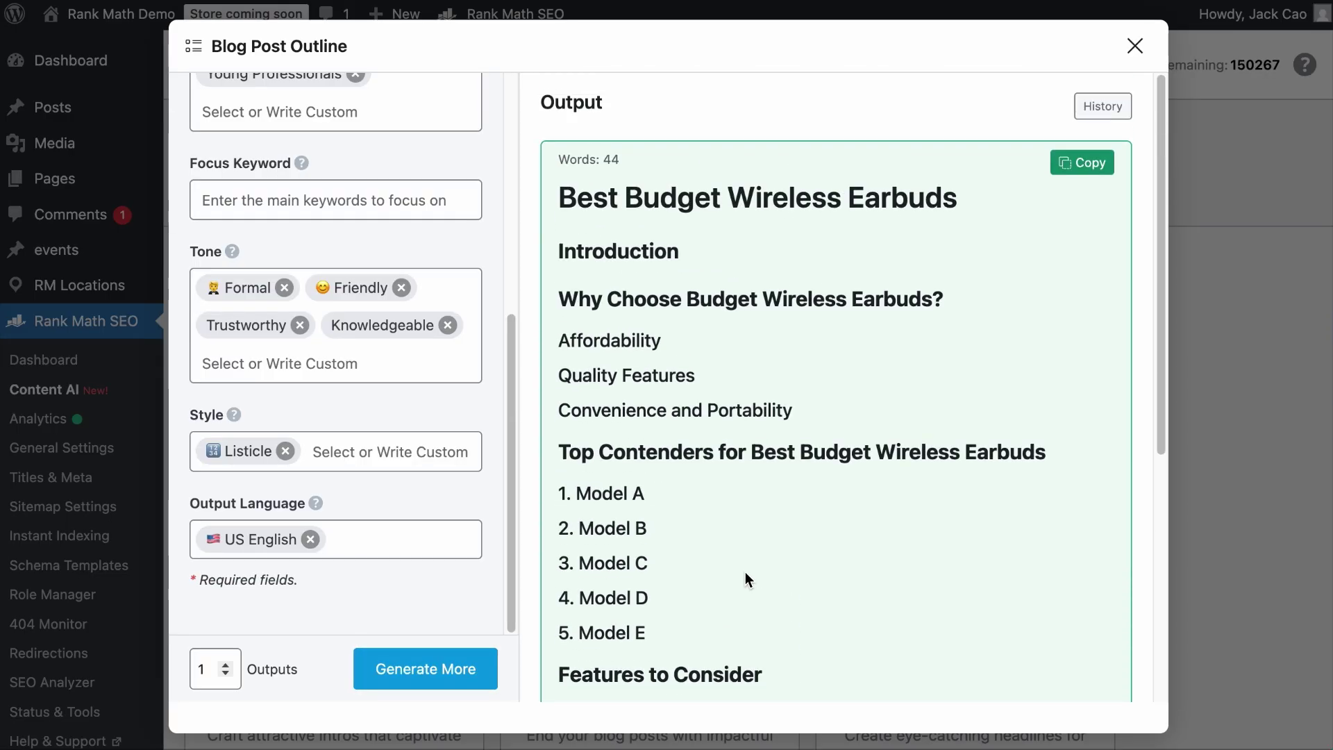
click(455, 674)
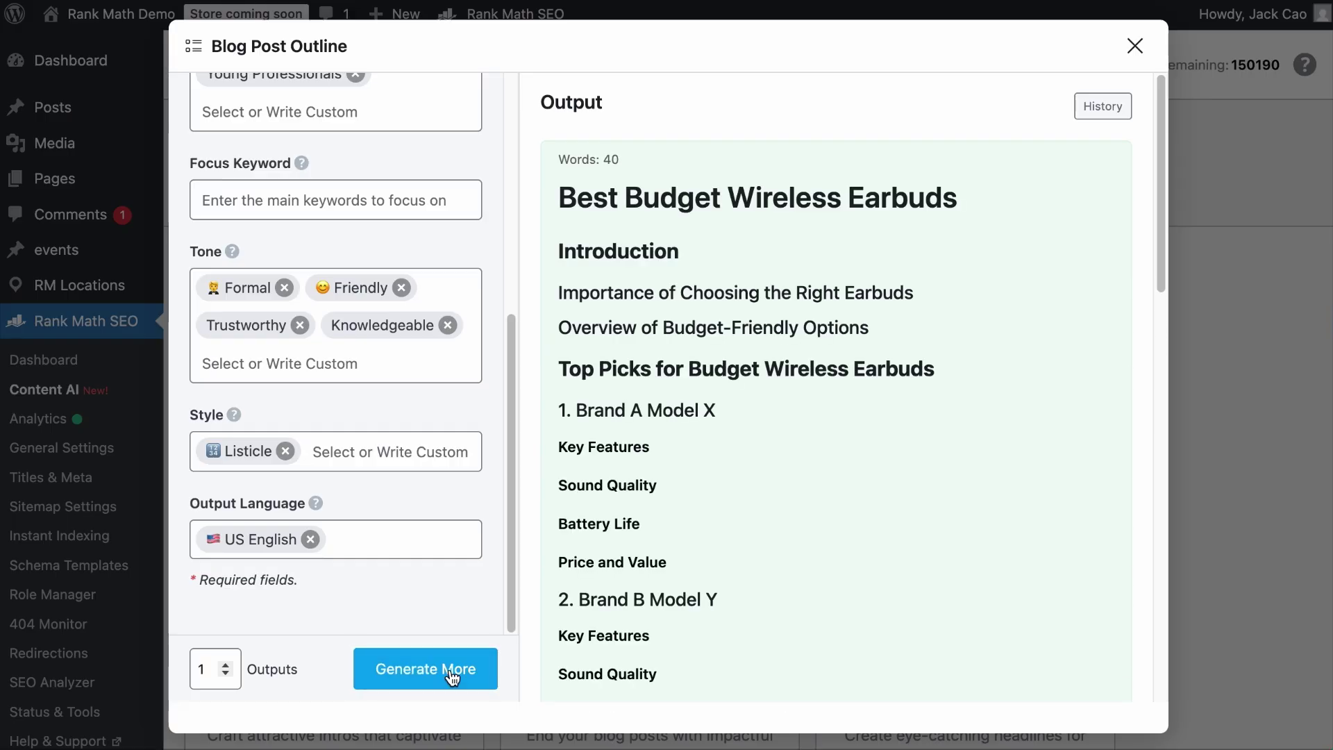
scroll(760, 603, down, 3)
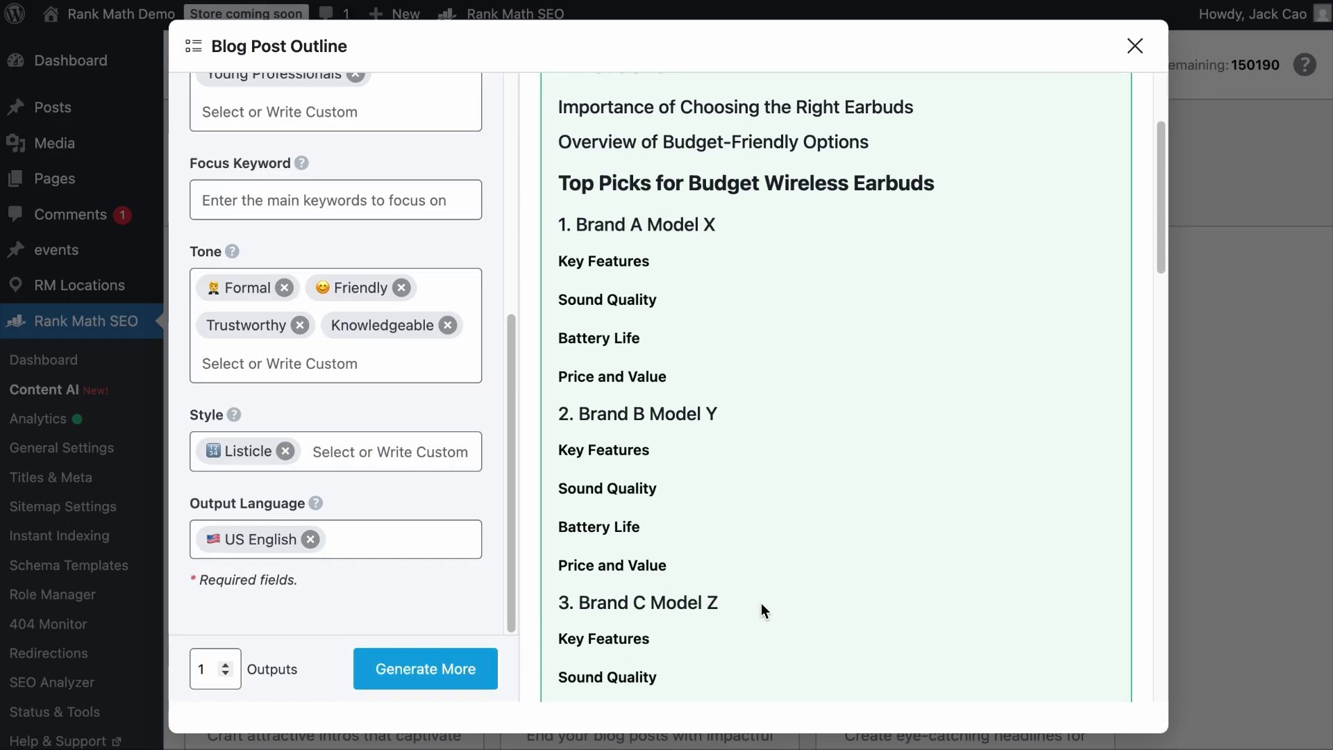
scroll(760, 603, down, 2)
scroll(761, 603, down, 5)
scroll(761, 603, up, 3)
scroll(761, 604, up, 5)
scroll(883, 359, up, 1)
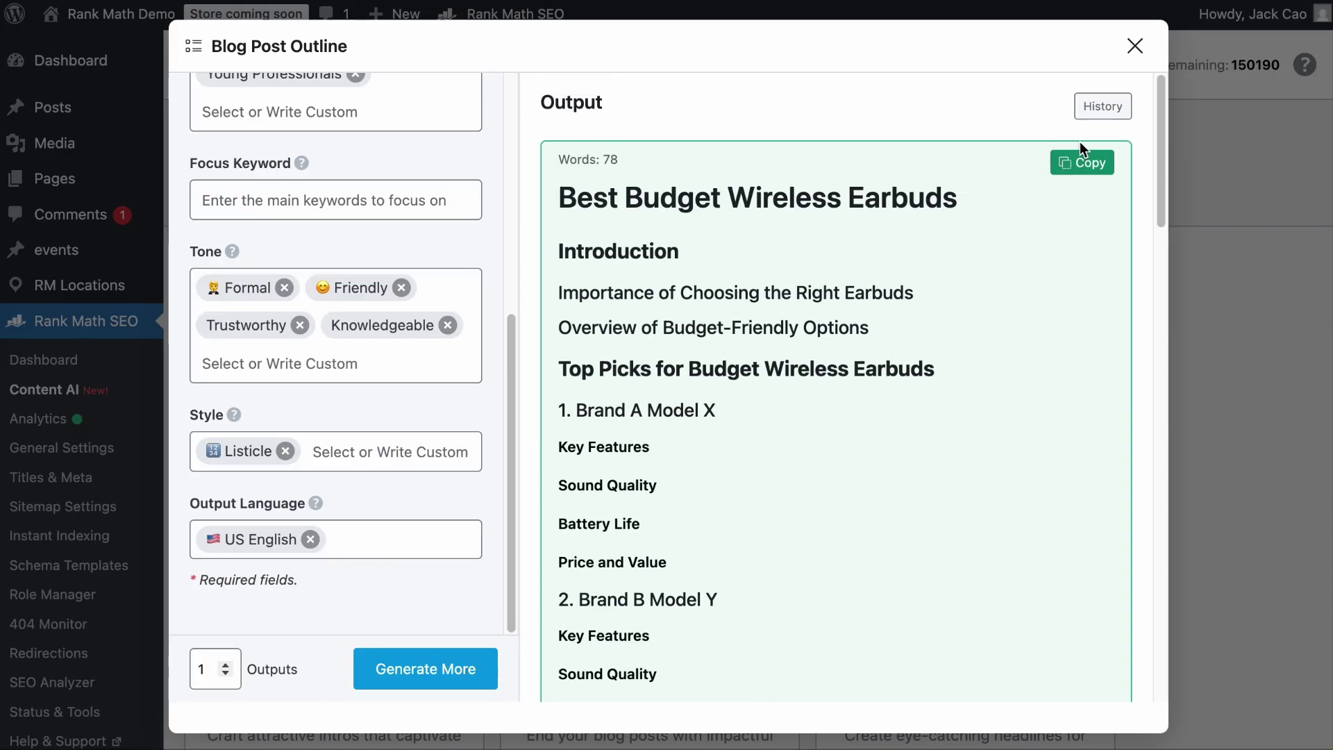
click(1083, 163)
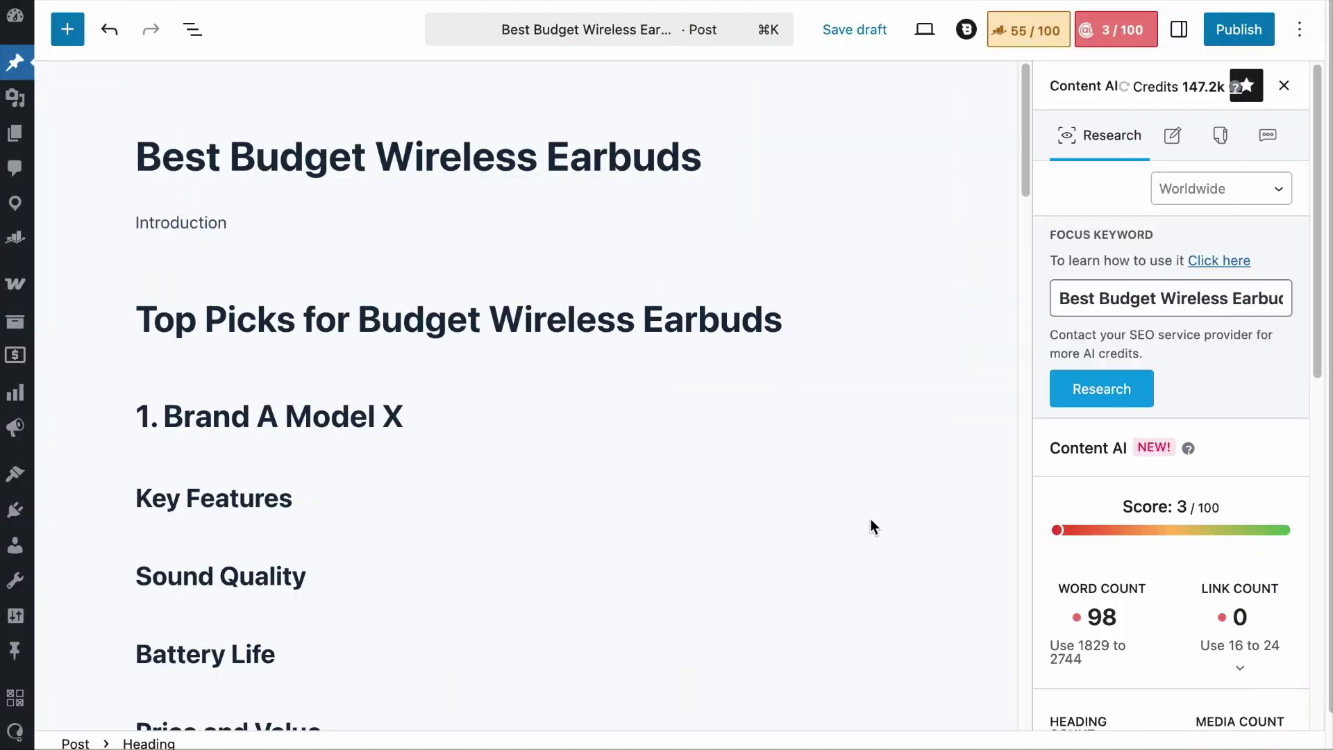
Check the heading levels of the post title, Top Picks and Comparison of Budget Wireless Earbuds.
click(549, 152)
triple_click(549, 152)
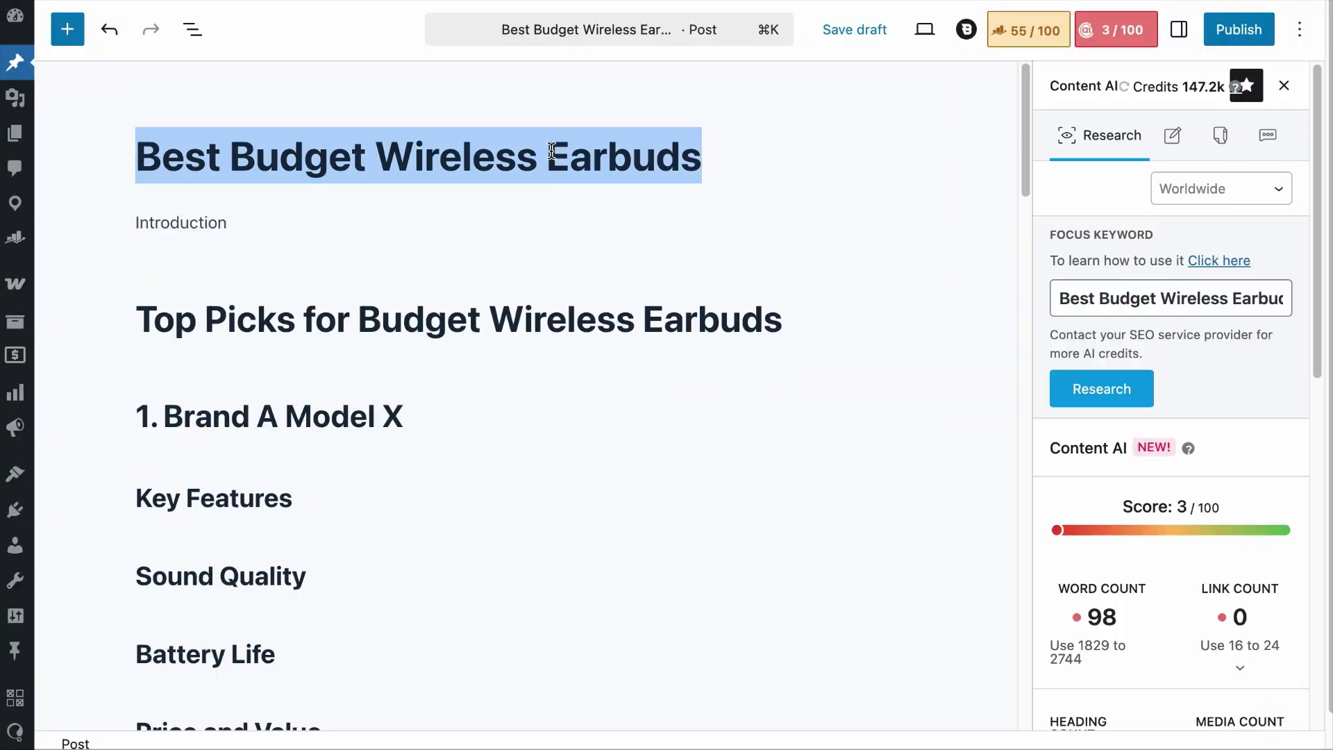
click(567, 320)
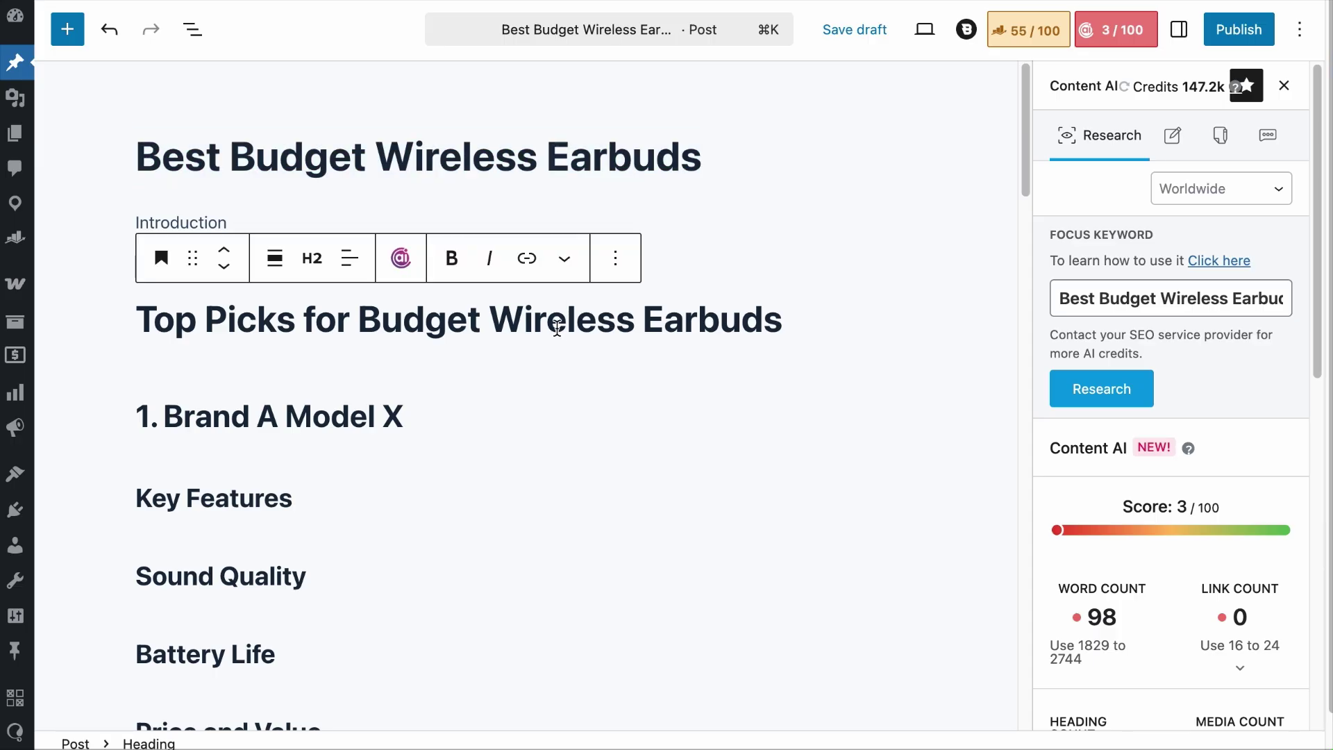
scroll(567, 364, down, 8)
scroll(576, 408, down, 4)
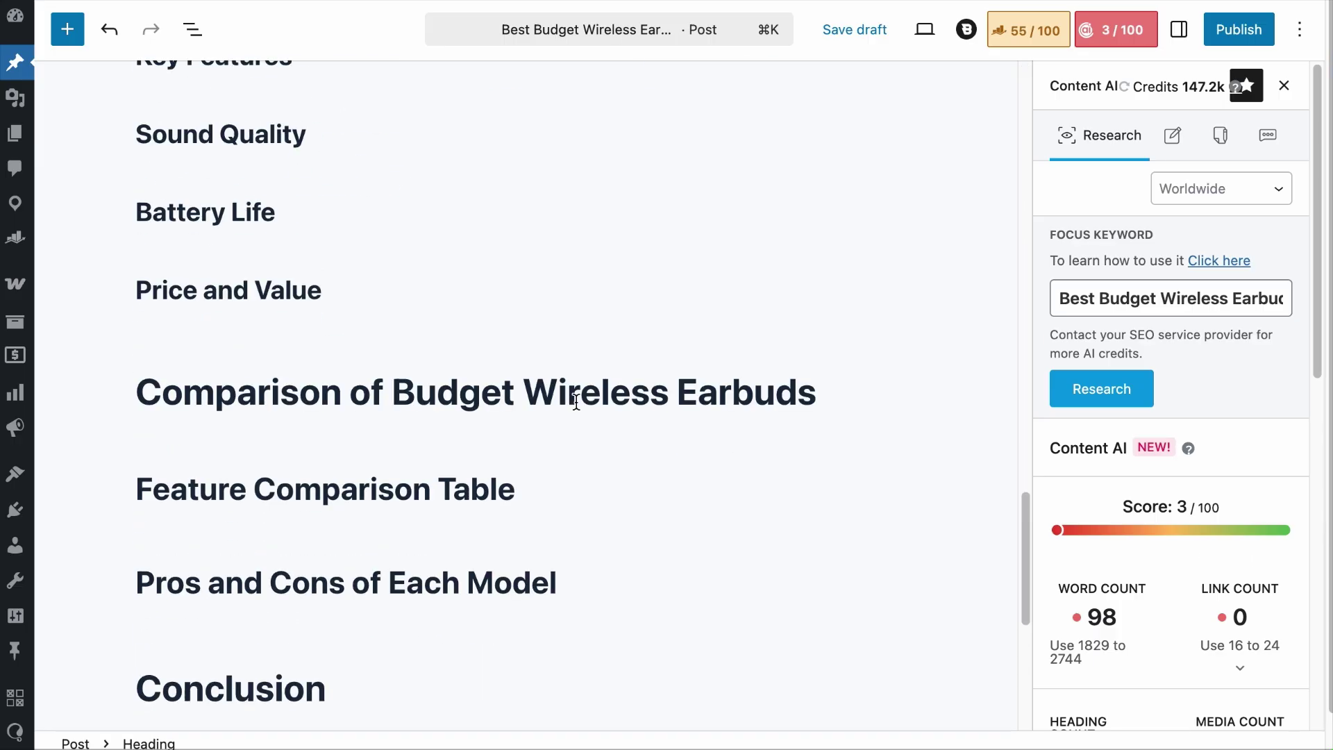
click(579, 396)
scroll(577, 399, up, 3)
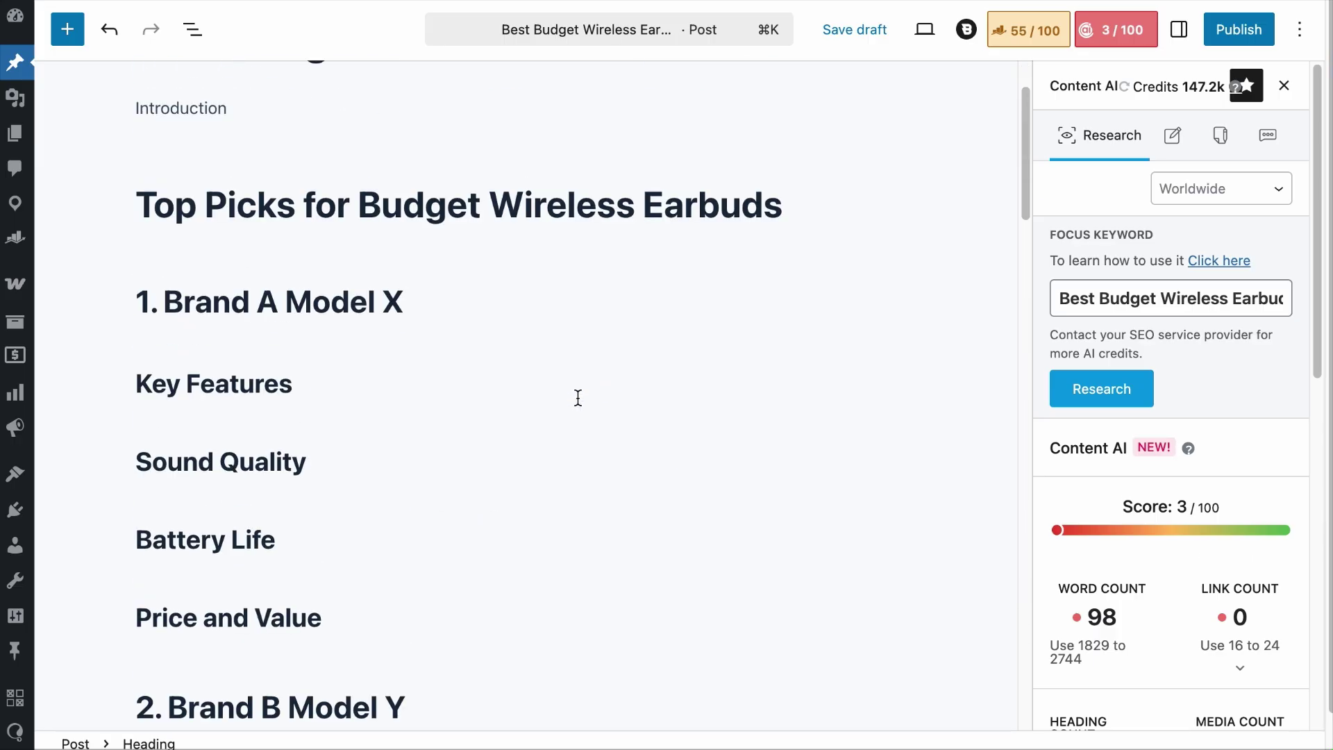
scroll(578, 398, up, 1)
scroll(578, 398, up, 2)
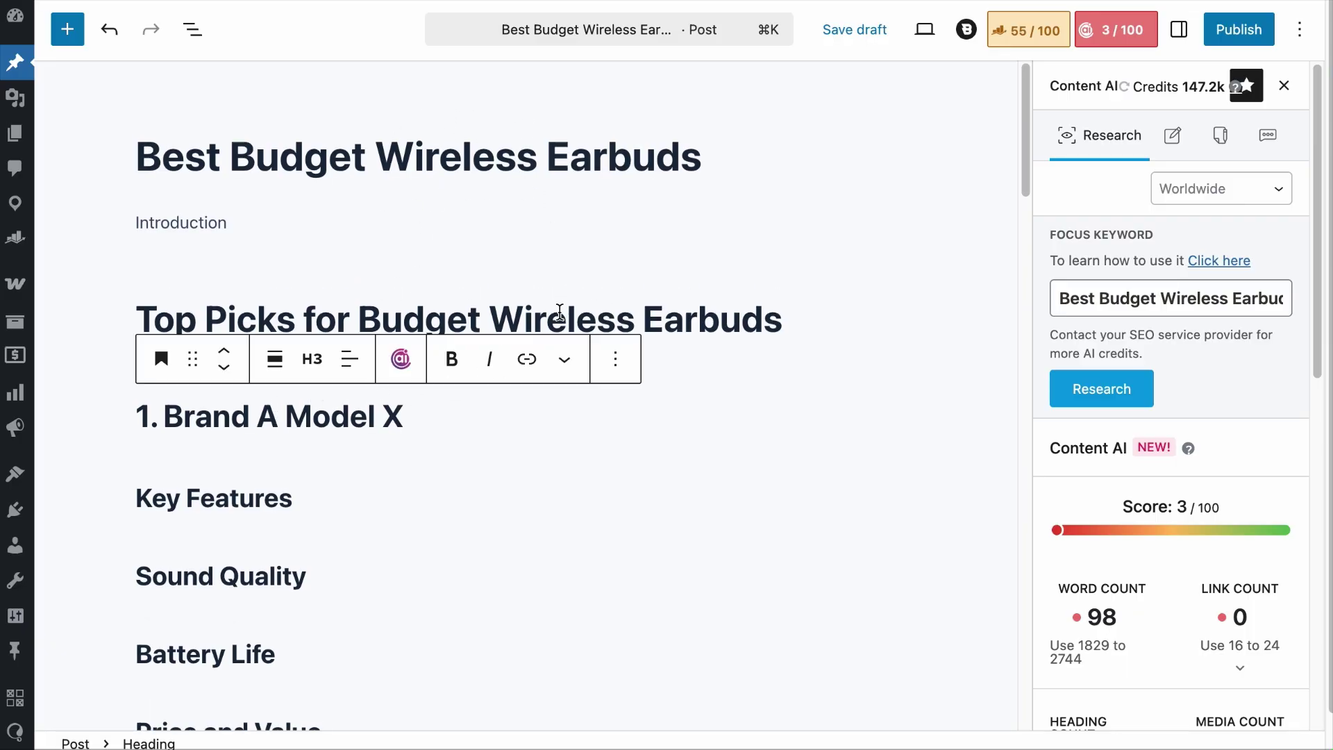
Check levels of Brand A Model X, Brand B Model Y, Sound Quality, Battery Life, Price and Value.
click(329, 417)
scroll(329, 417, down, 3)
click(325, 583)
scroll(325, 583, down, 5)
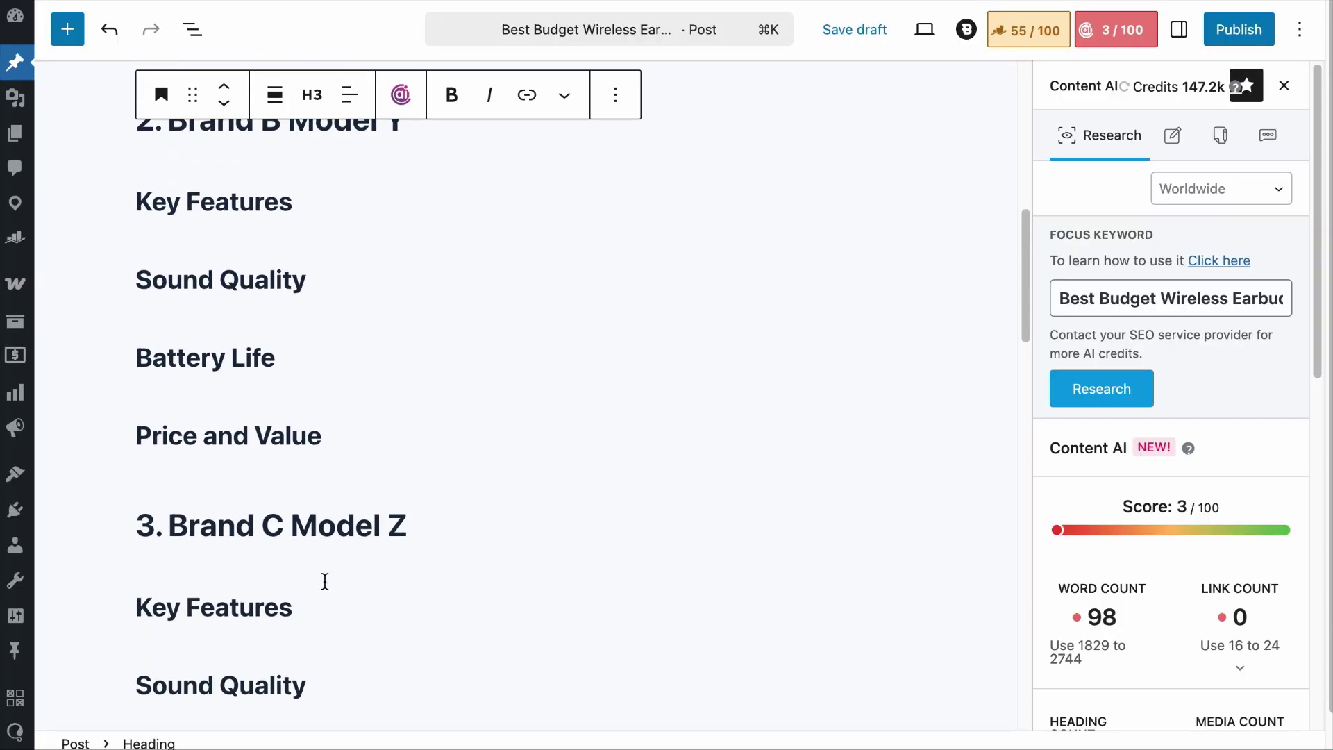
scroll(323, 532, up, 8)
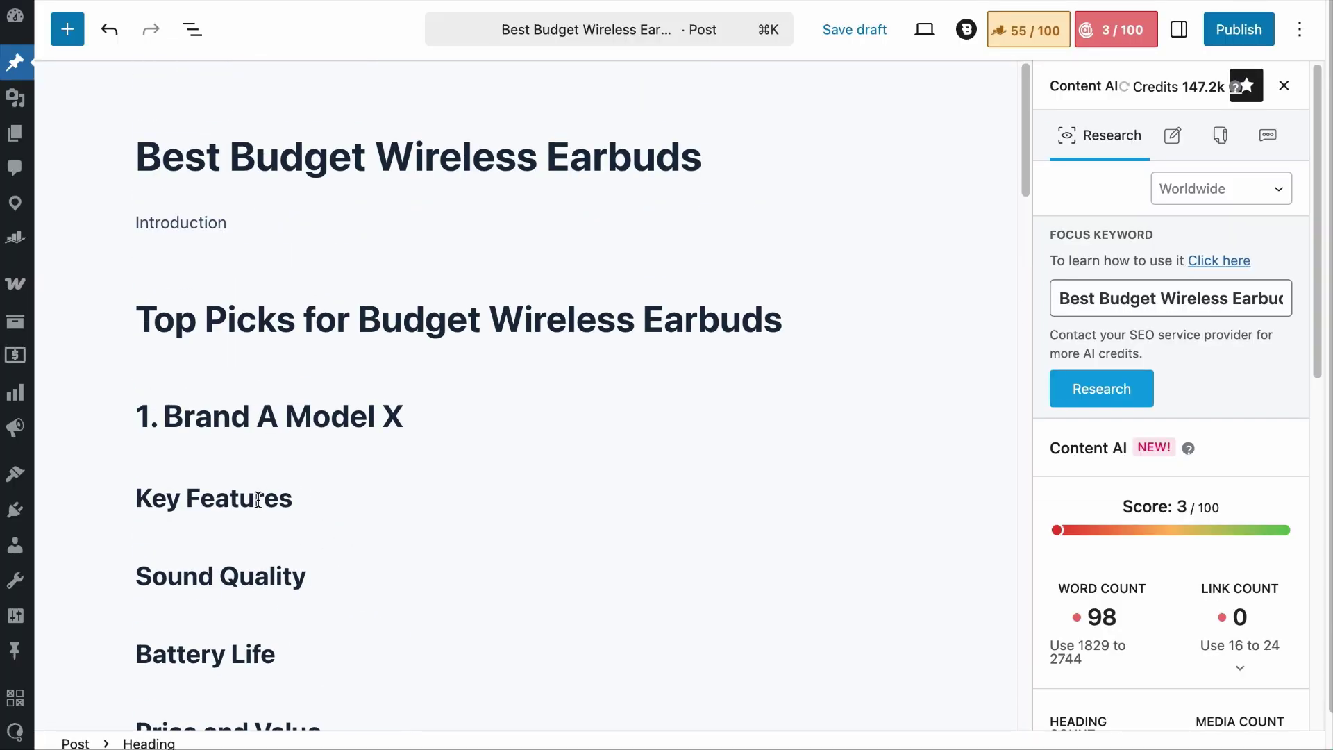
click(250, 571)
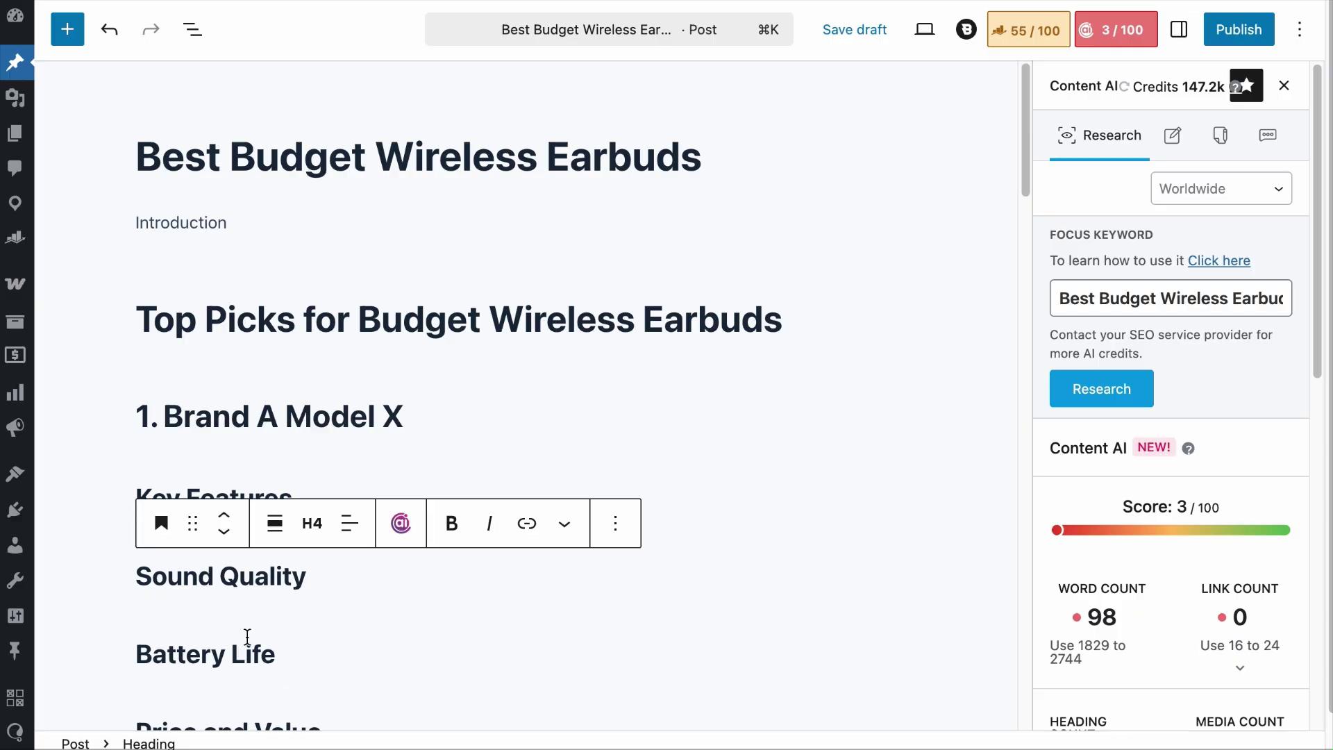
click(246, 639)
scroll(250, 656, down, 1)
click(255, 697)
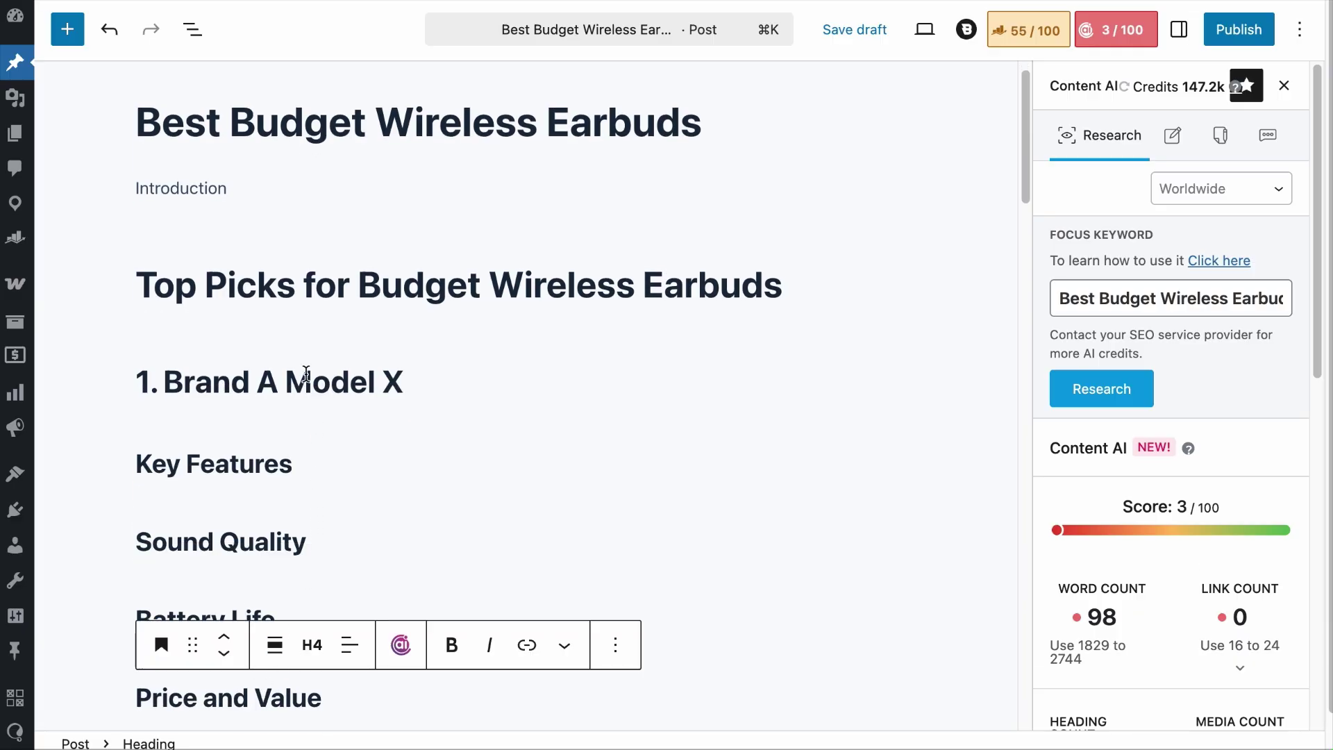
Check the Key Features, Sound Quality, Battery Life and Price and Value subheading levels under Brand A.
click(250, 467)
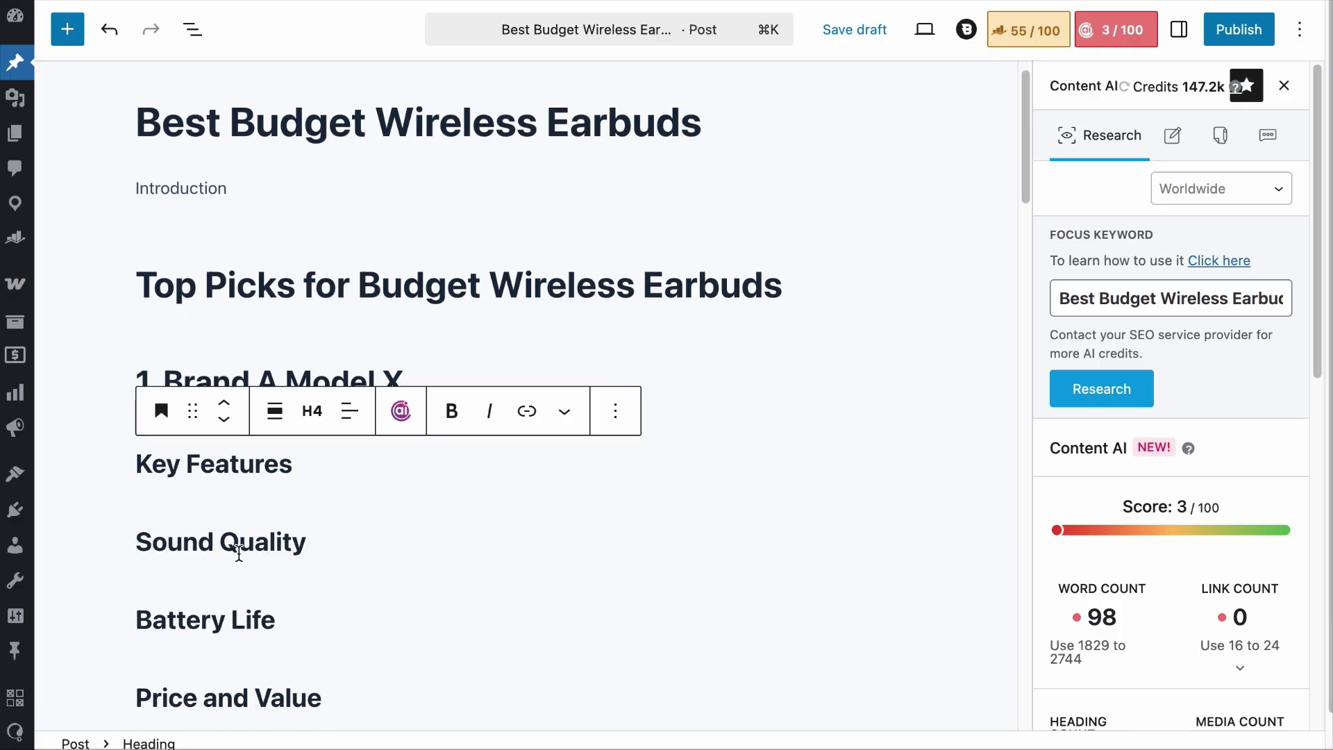
click(238, 549)
click(233, 615)
click(237, 696)
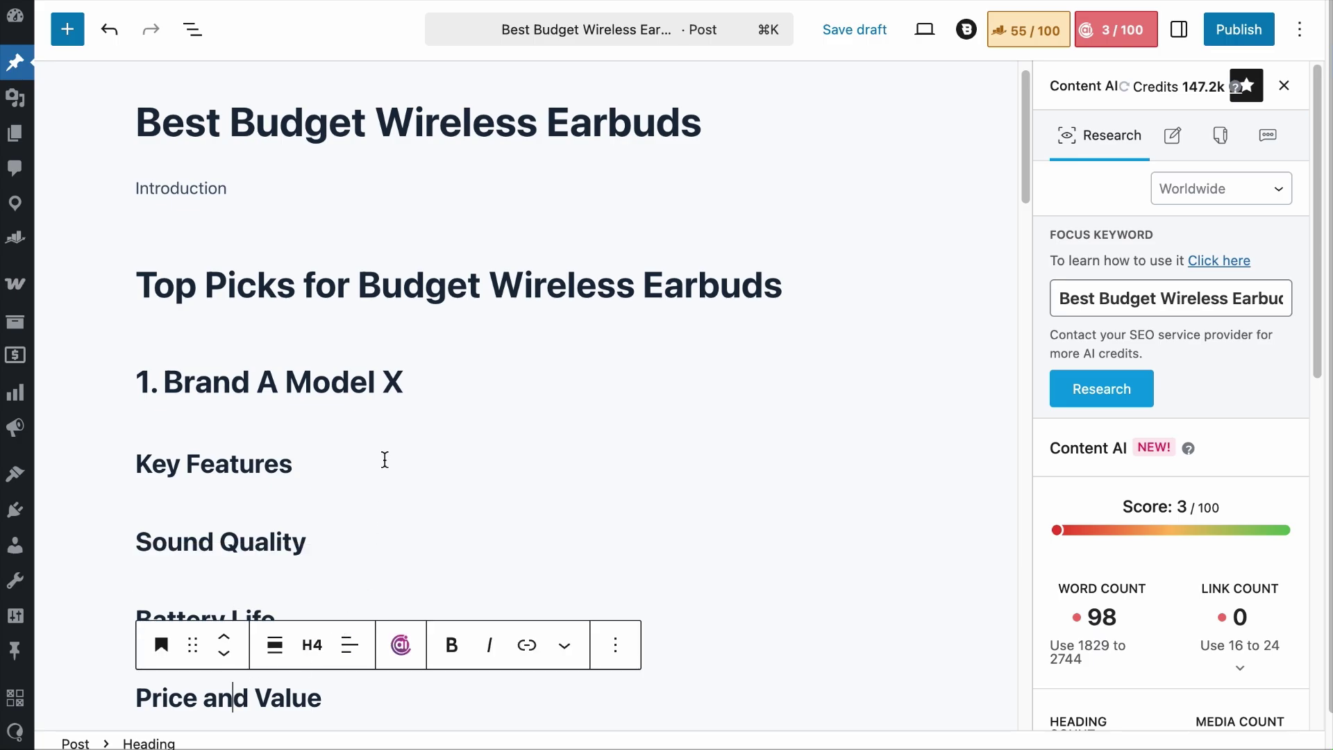
double_click(330, 381)
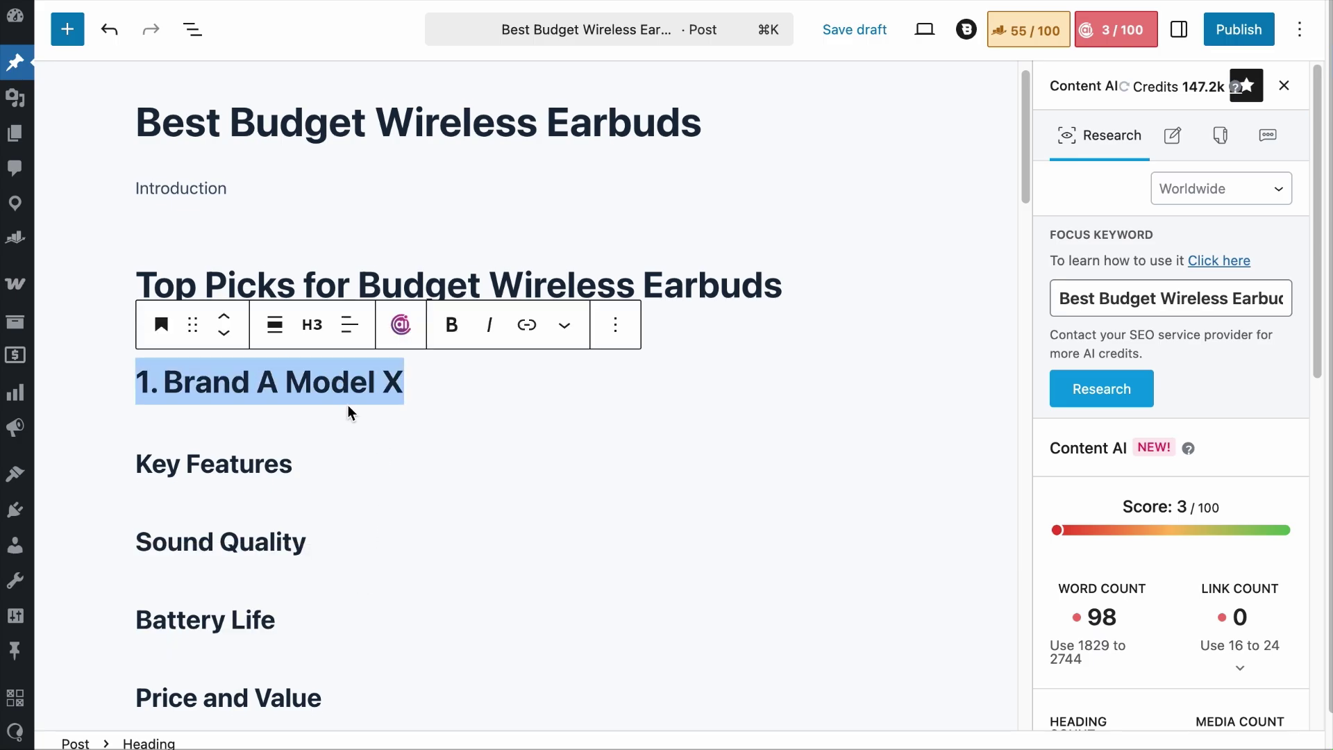
scroll(348, 414, down, 5)
scroll(349, 415, down, 1)
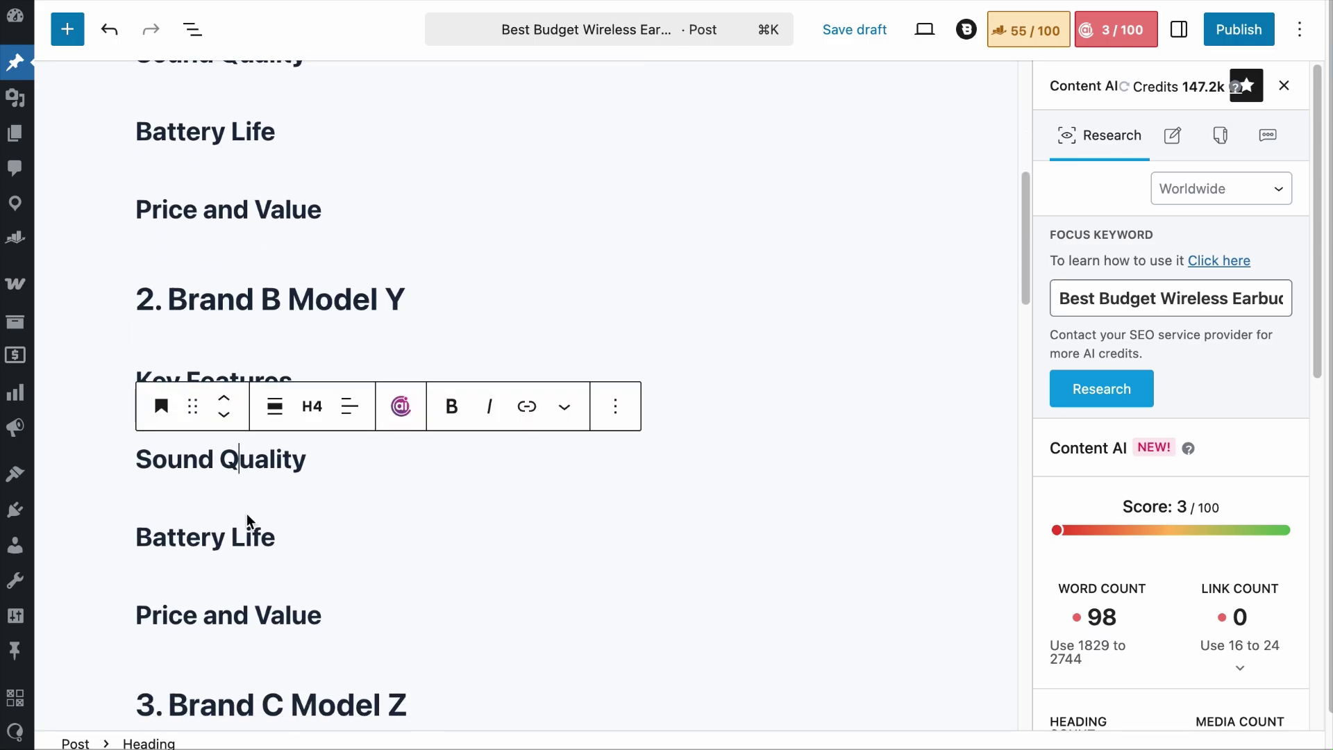
click(248, 601)
Select the Brand B Model Y and Brand C Model Z headings, then go to the introduction line.
triple_click(301, 282)
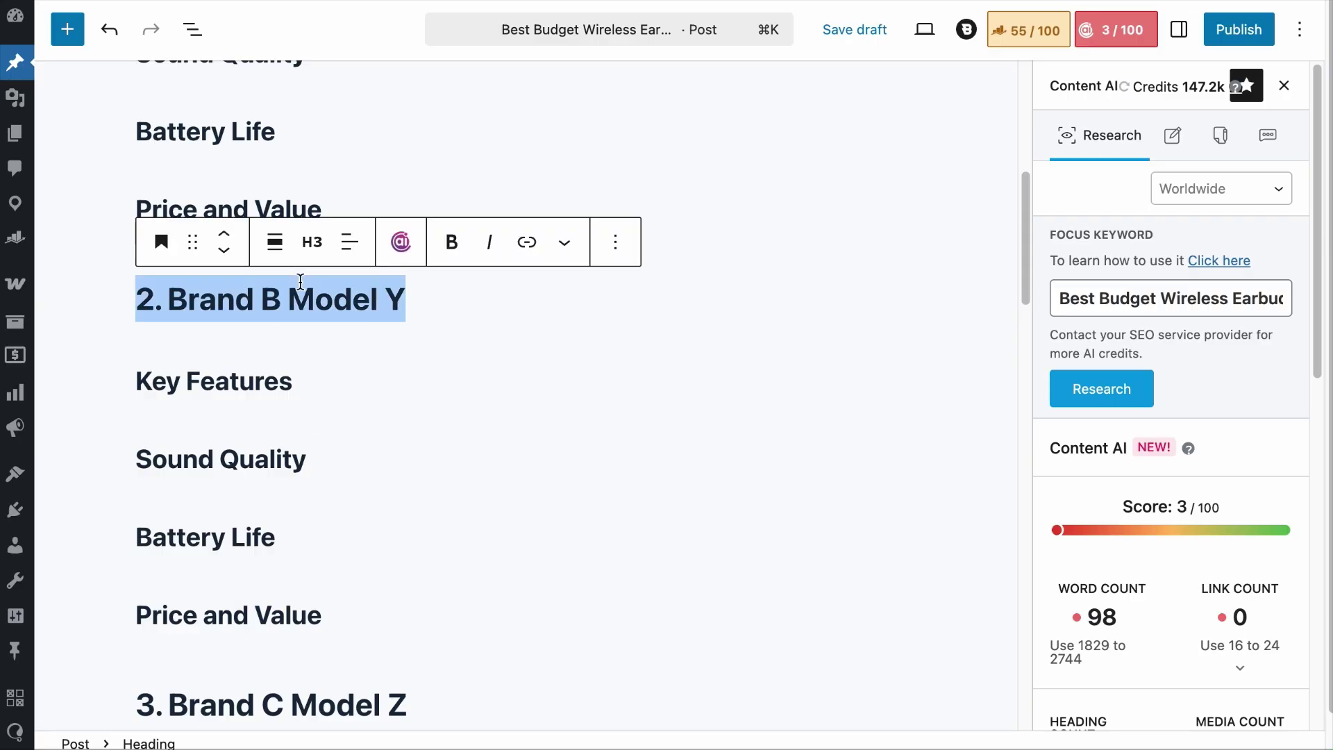
scroll(297, 396, down, 5)
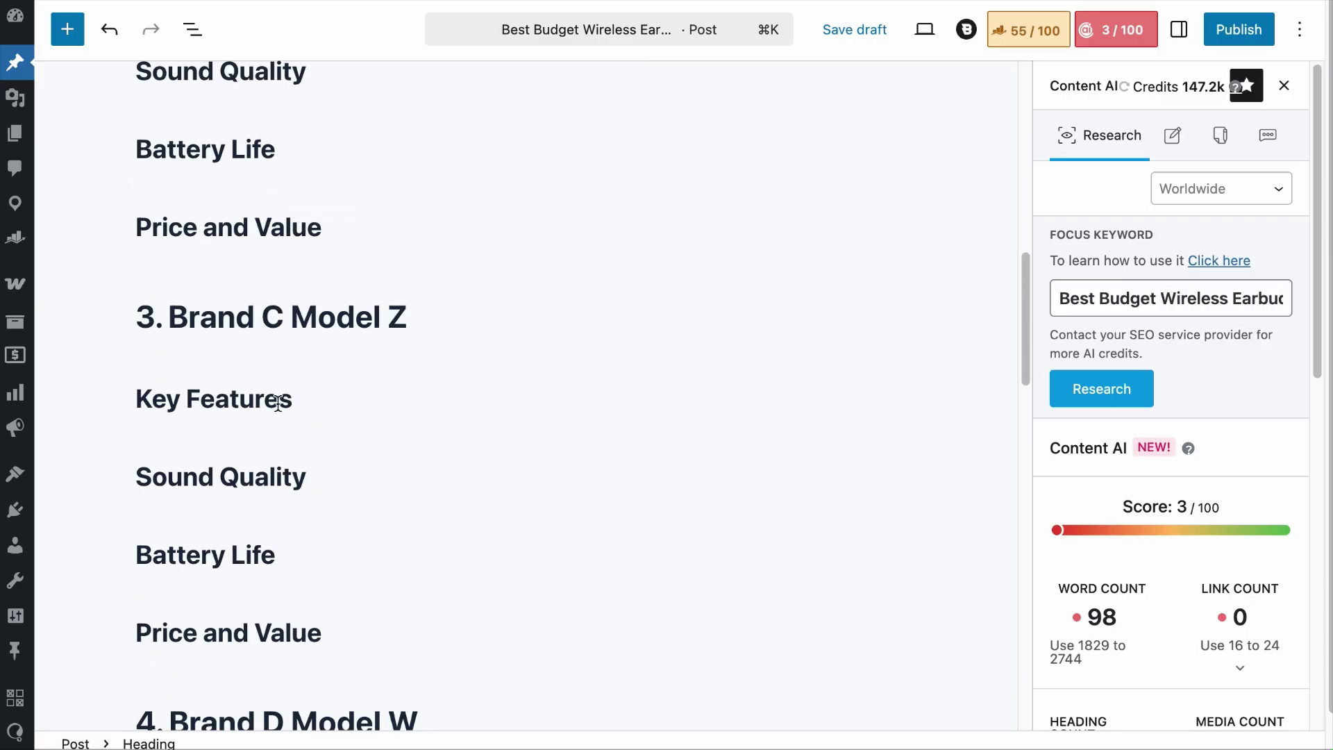
key(Down)
key(Down)
triple_click(307, 319)
scroll(307, 321, up, 9)
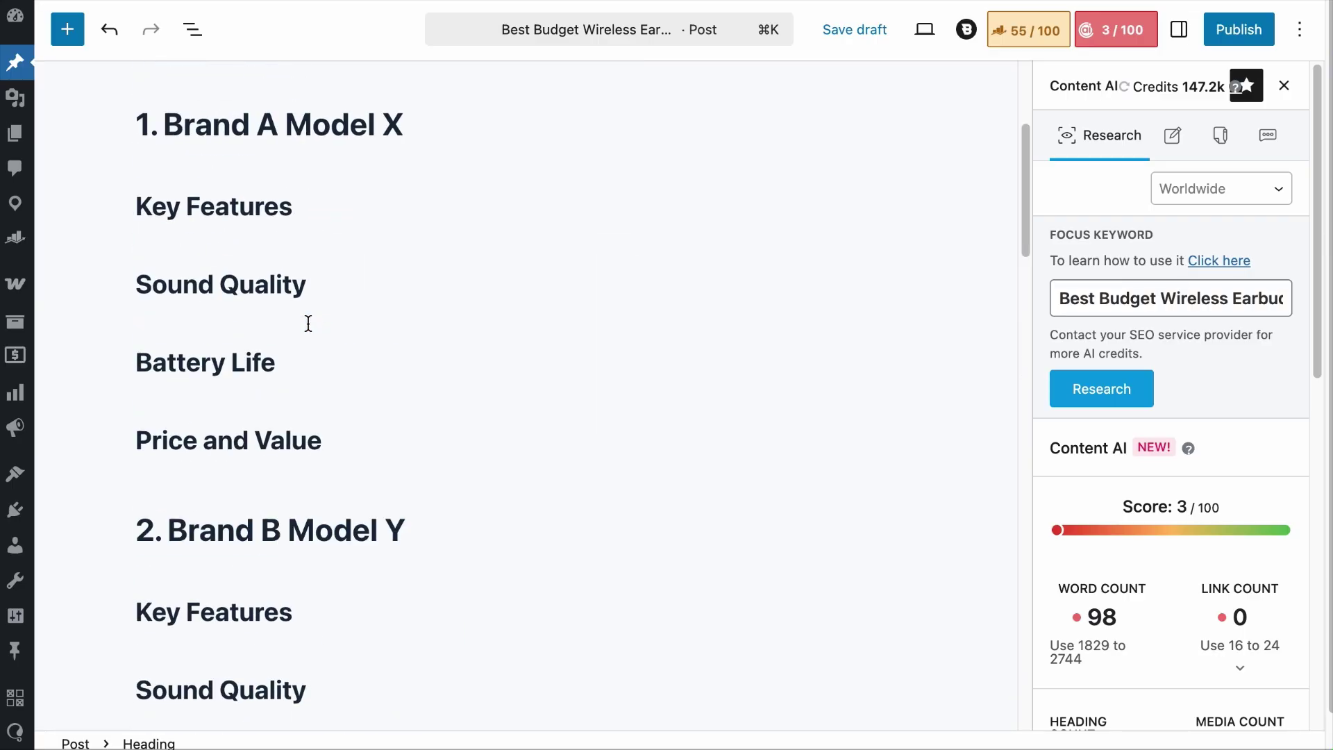
scroll(291, 291, up, 3)
click(252, 212)
Turn the Overview of Budget-Friendly Options paragraph into an H3 heading.
click(161, 177)
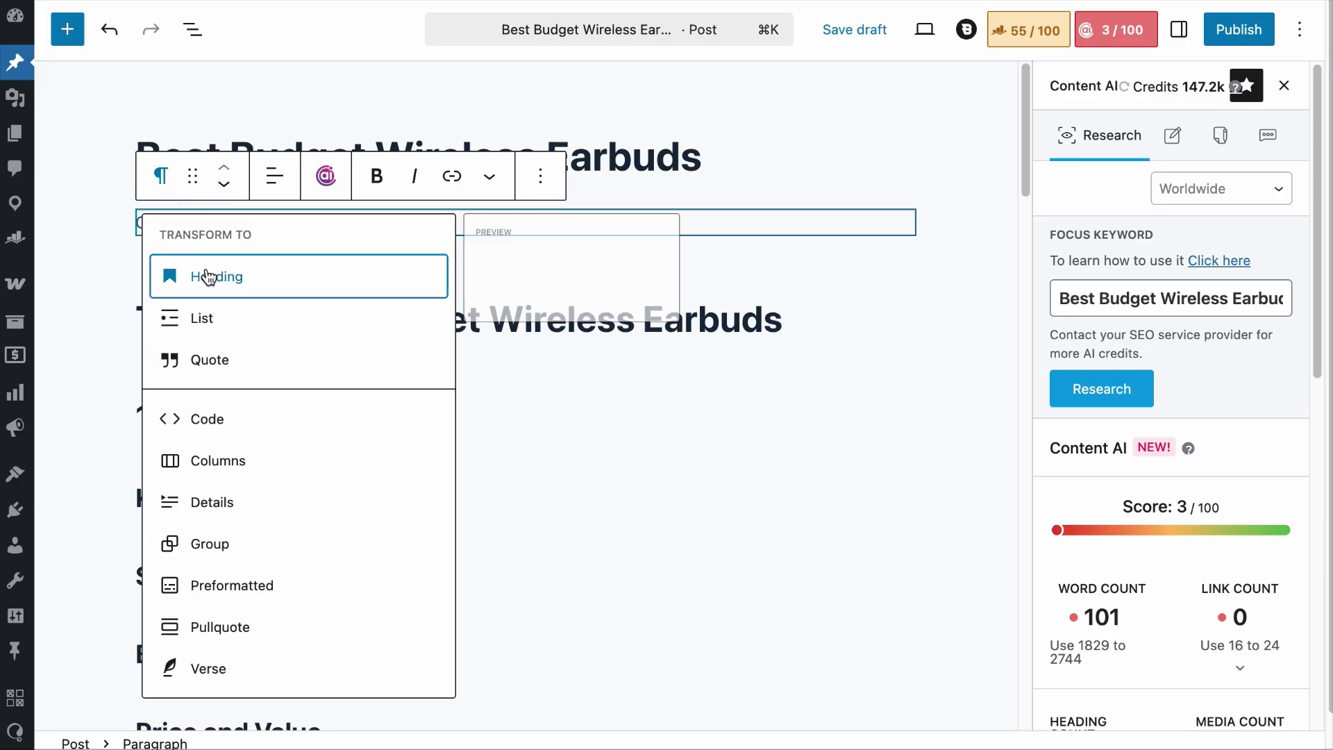
click(208, 275)
click(309, 193)
click(342, 337)
click(702, 170)
key(Return)
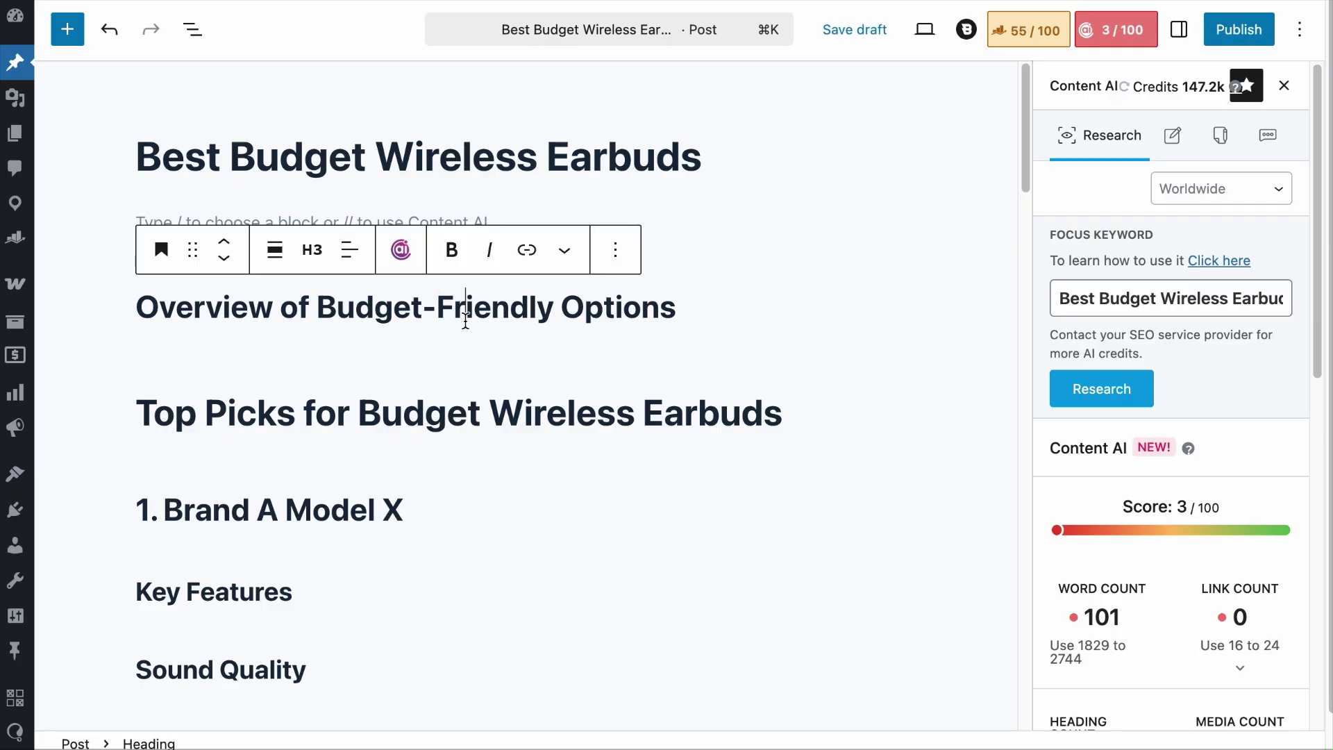
scroll(465, 322, down, 5)
Delete the 1. Brand A Model X heading and recheck the Key Features and Top Picks levels.
triple_click(346, 200)
key(BackSpace)
key(BackSpace)
click(277, 288)
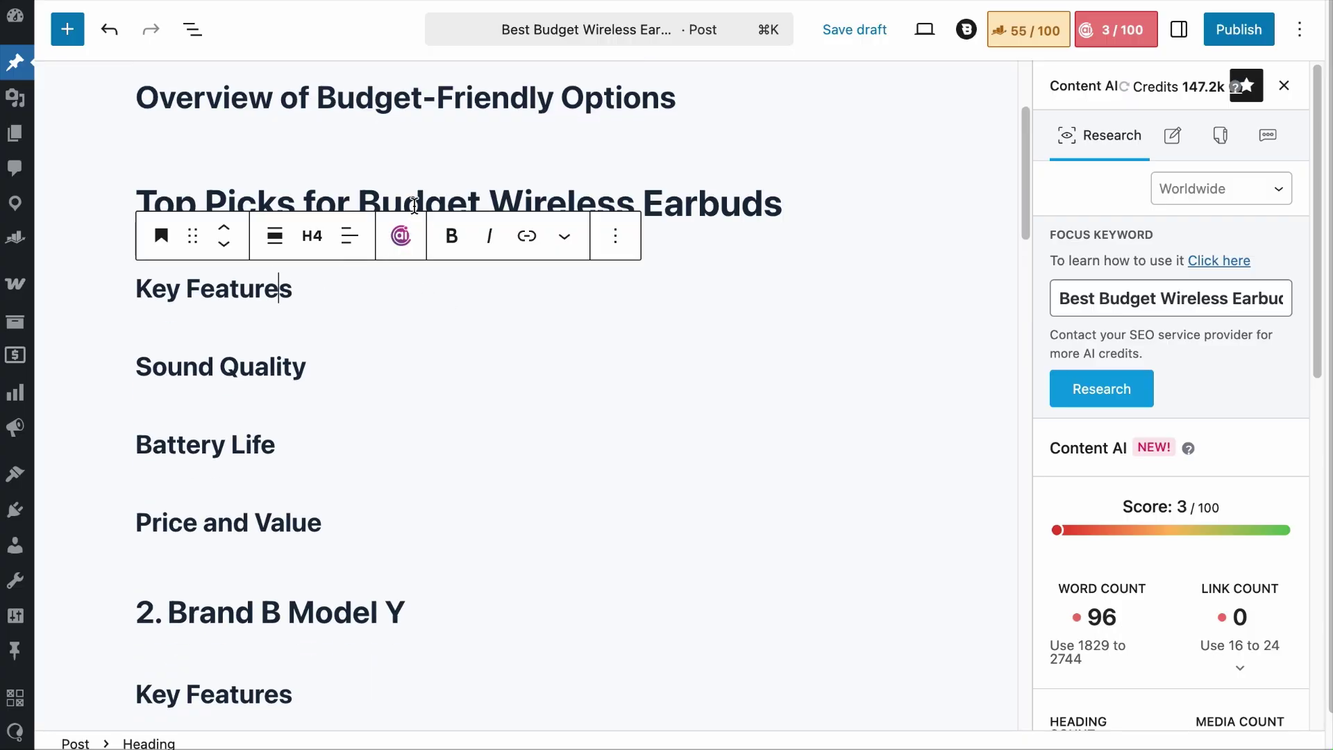
click(416, 204)
click(230, 289)
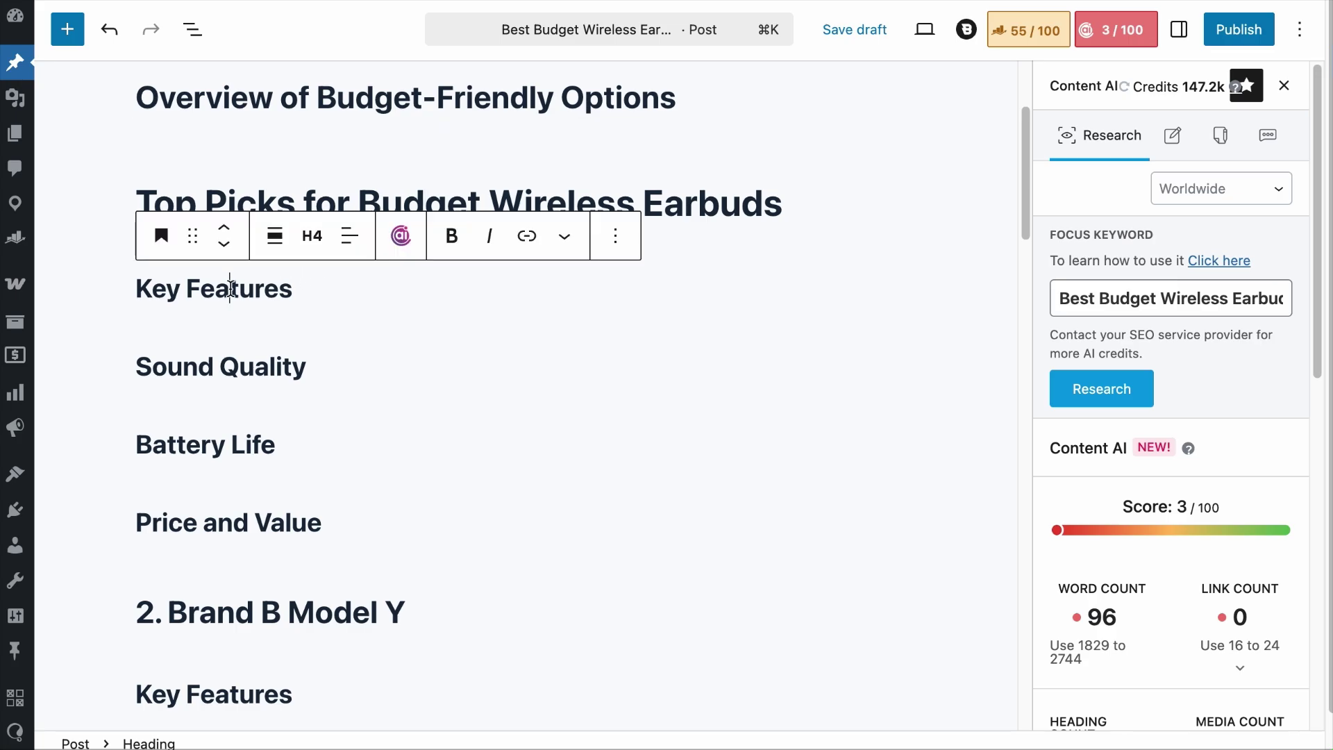